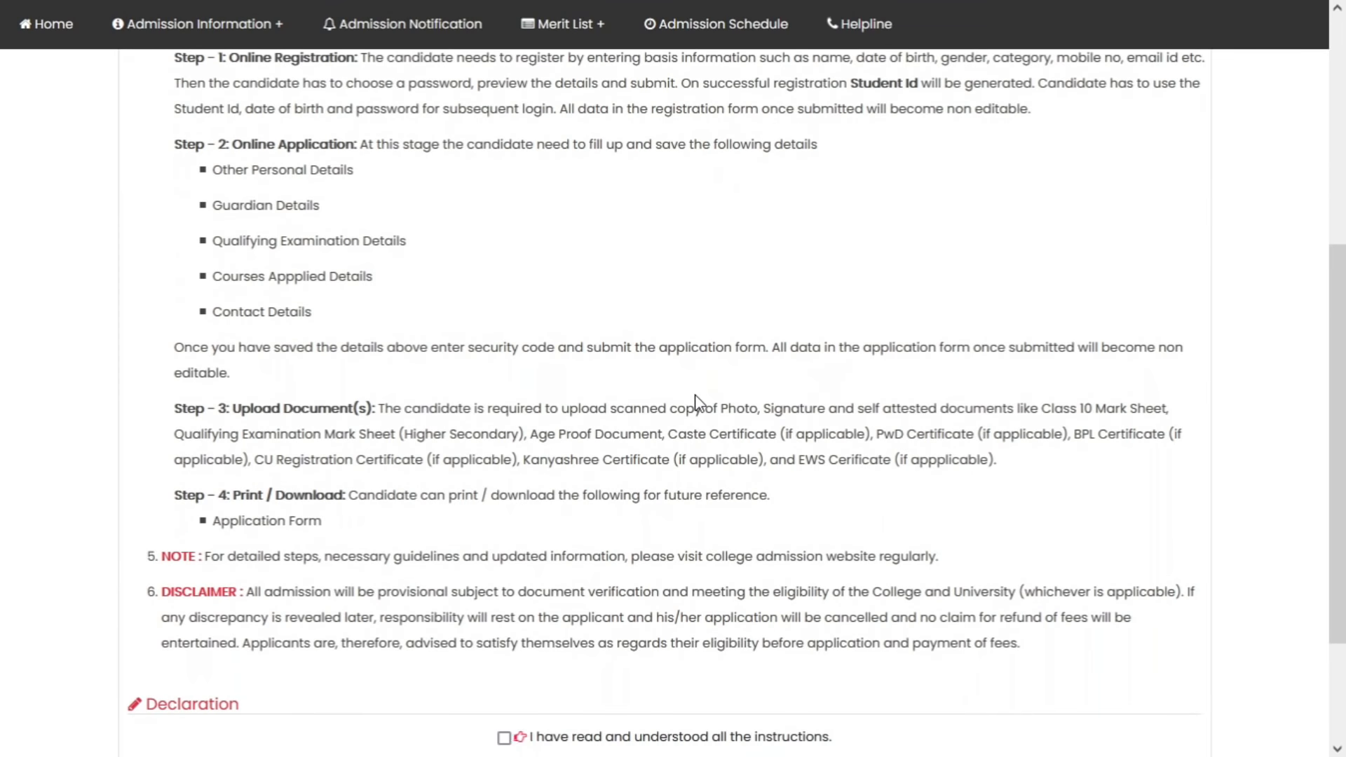
Tick the 'I have read and understood all the instructions' declaration and continue to the Registration Form
click(504, 568)
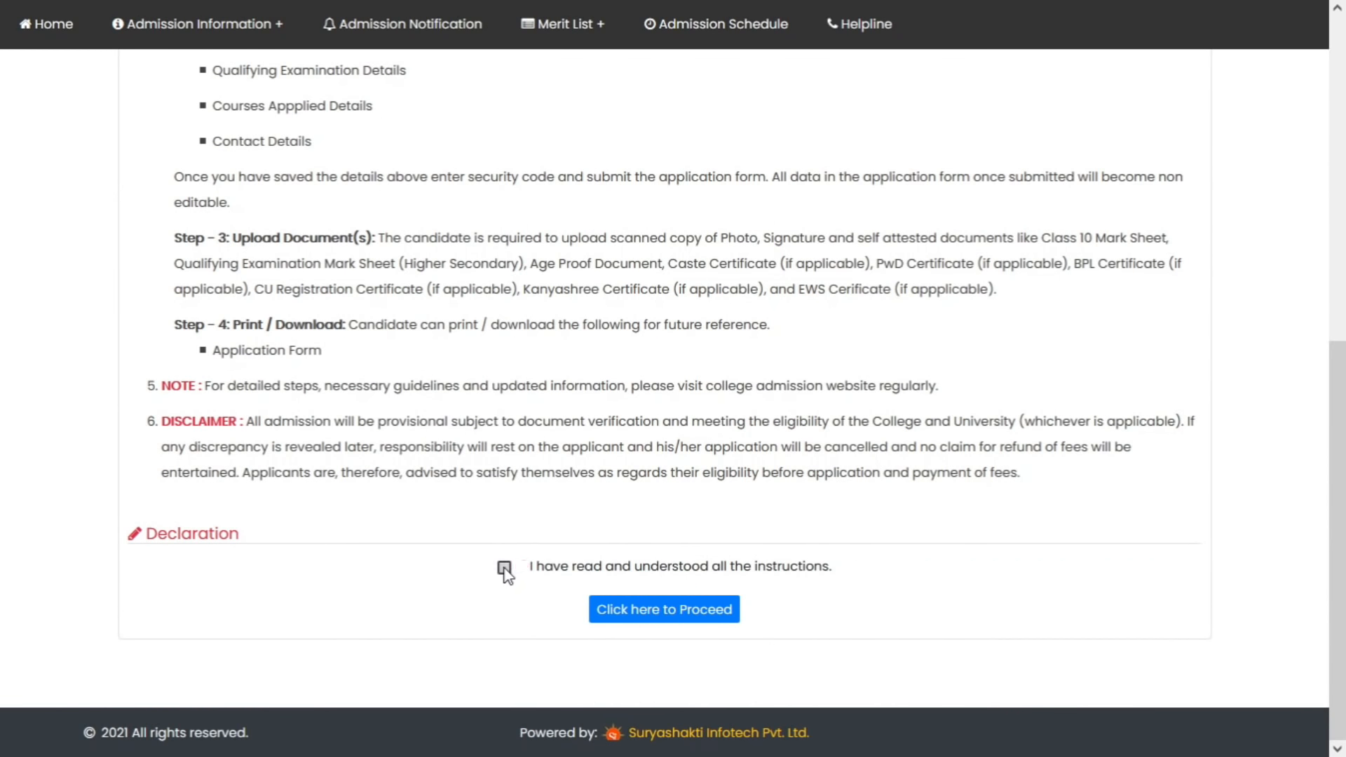
click(664, 614)
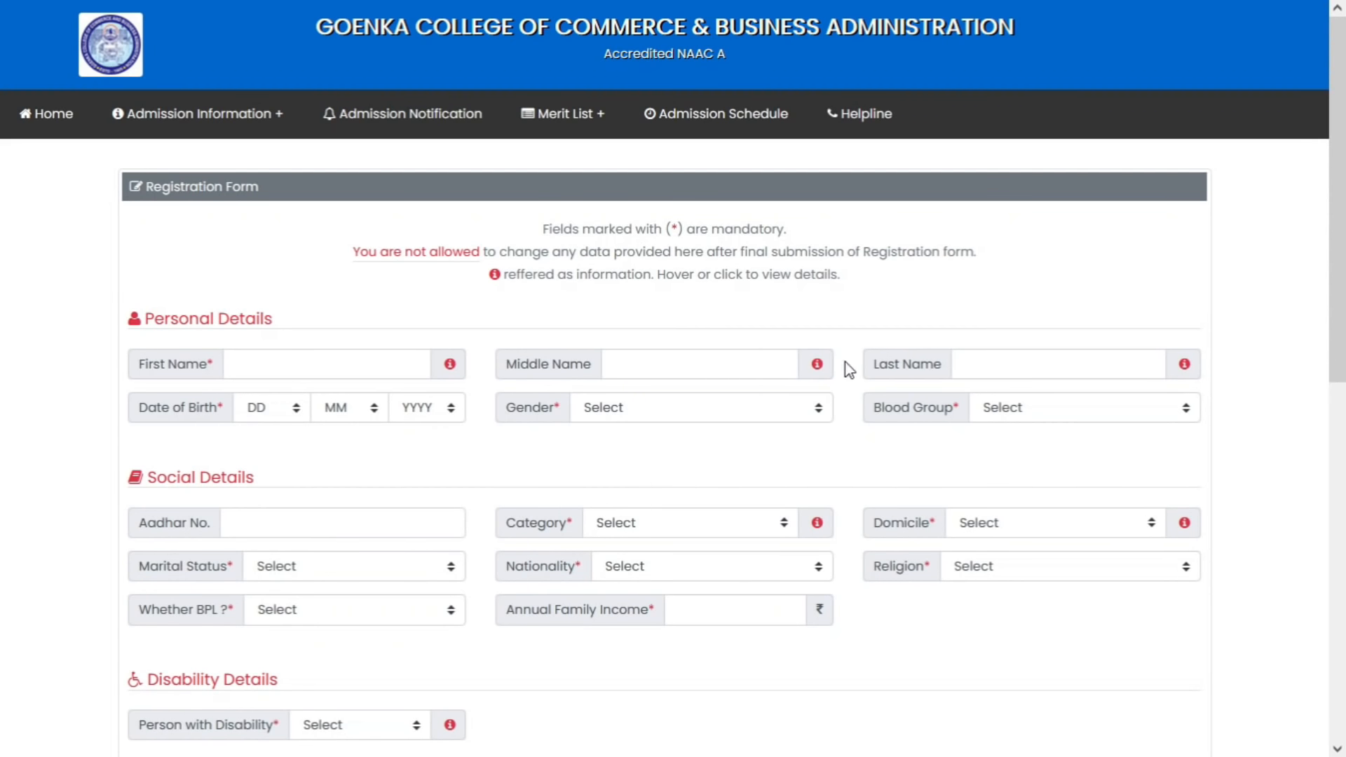
Enter the applicant's first, middle and last names
scroll(857, 380, down, 1)
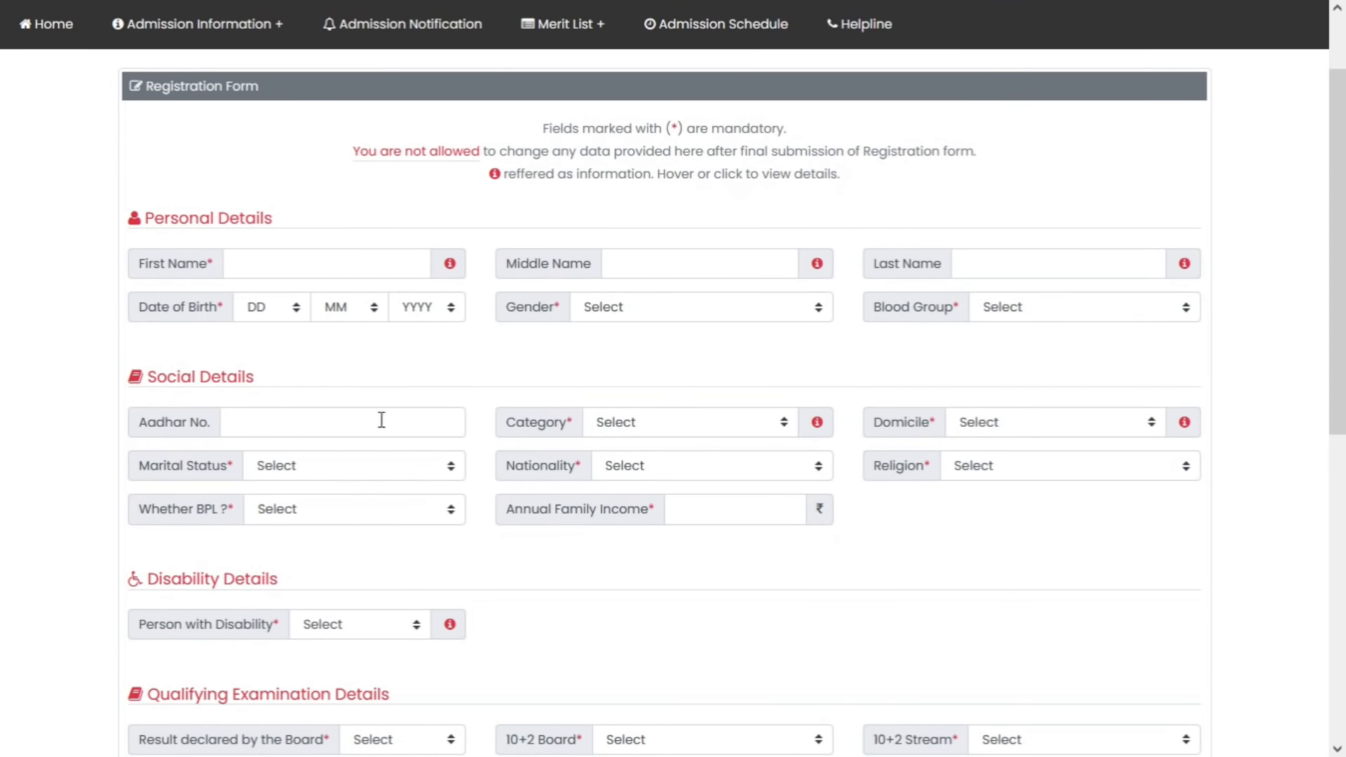
scroll(413, 413, down, 1)
scroll(798, 446, down, 1)
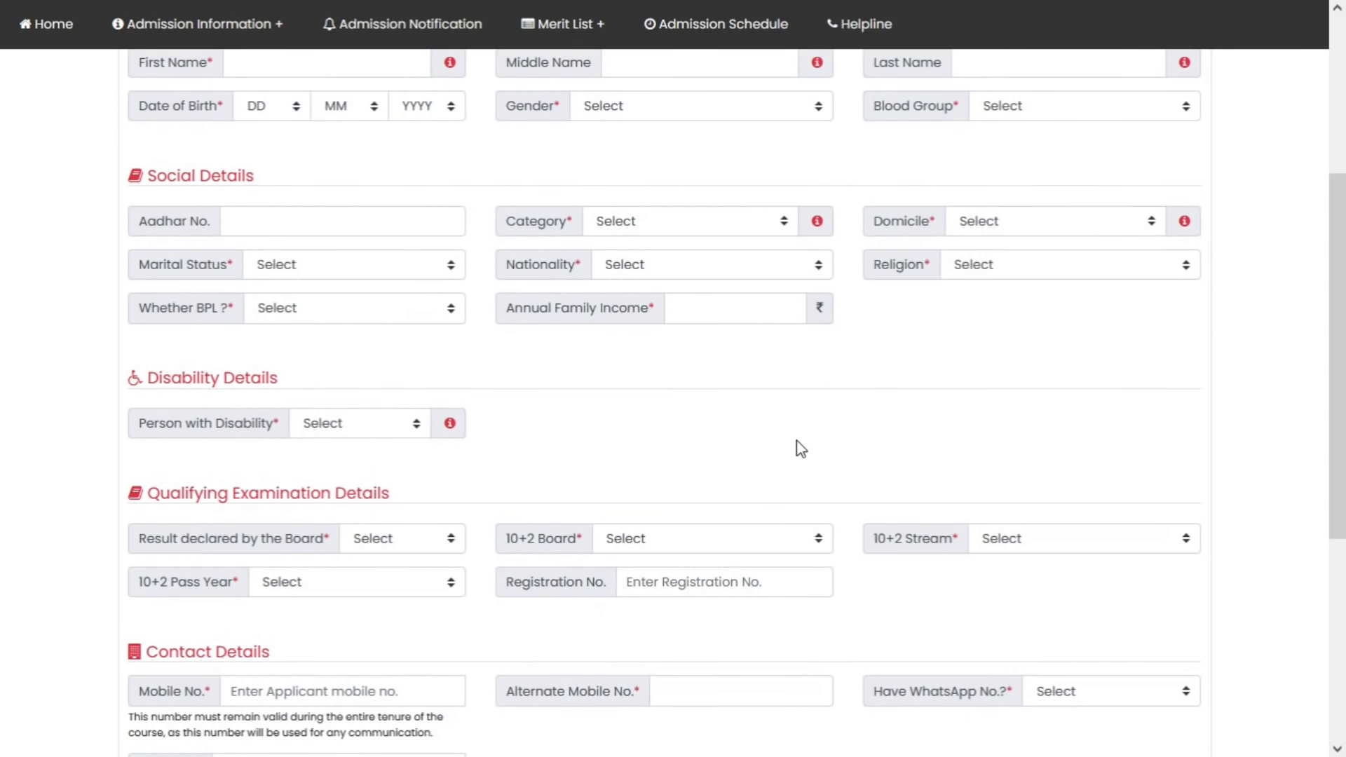
scroll(799, 446, down, 2)
scroll(797, 446, up, 5)
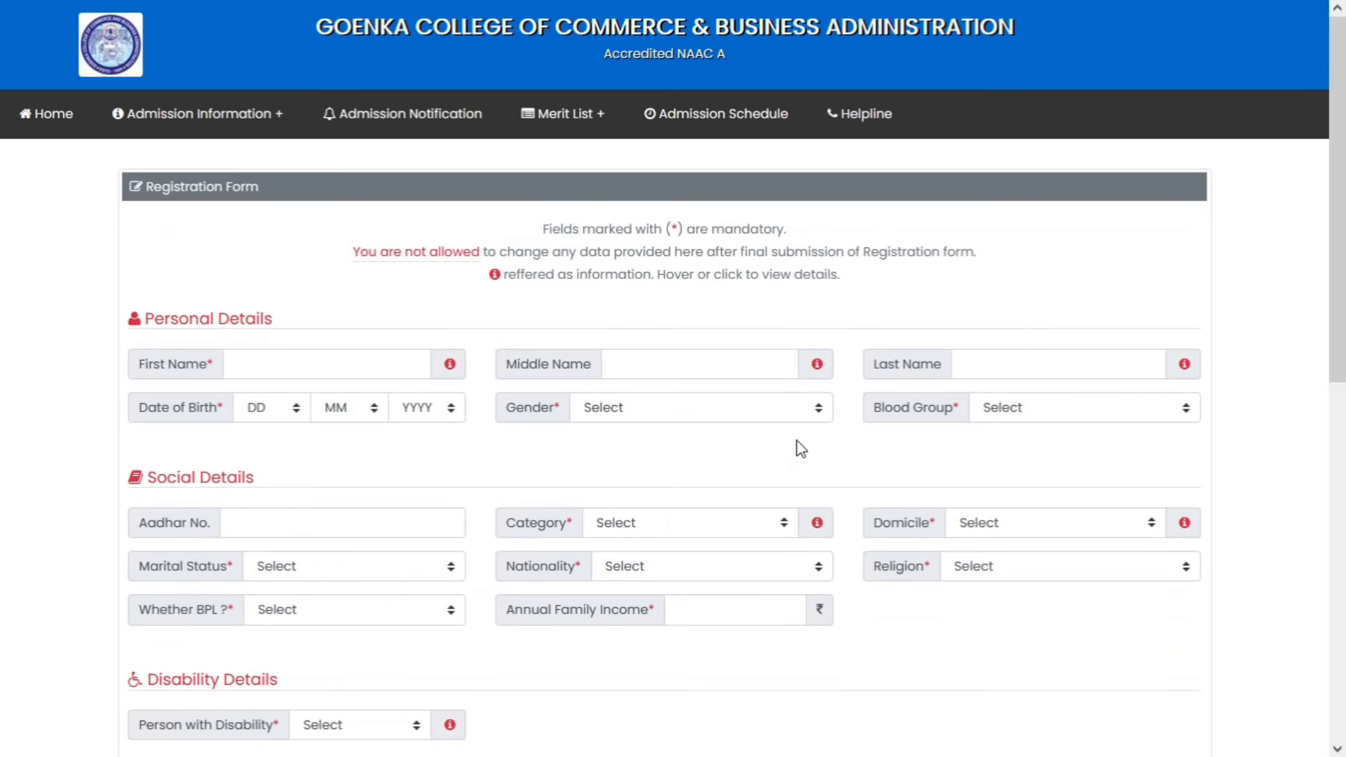
click(398, 358)
text(BONG)
key(Tab)
text(BOY)
key(Tab)
text(ASHISH)
Set date of birth 01 Jan 1975, gender Male, blood group B+, and enter the Aadhaar number
key(Tab)
text(01)
key(Tab)
text(j)
key(Tab)
text(1975)
key(Tab)
text(mfm)
key(Tab)
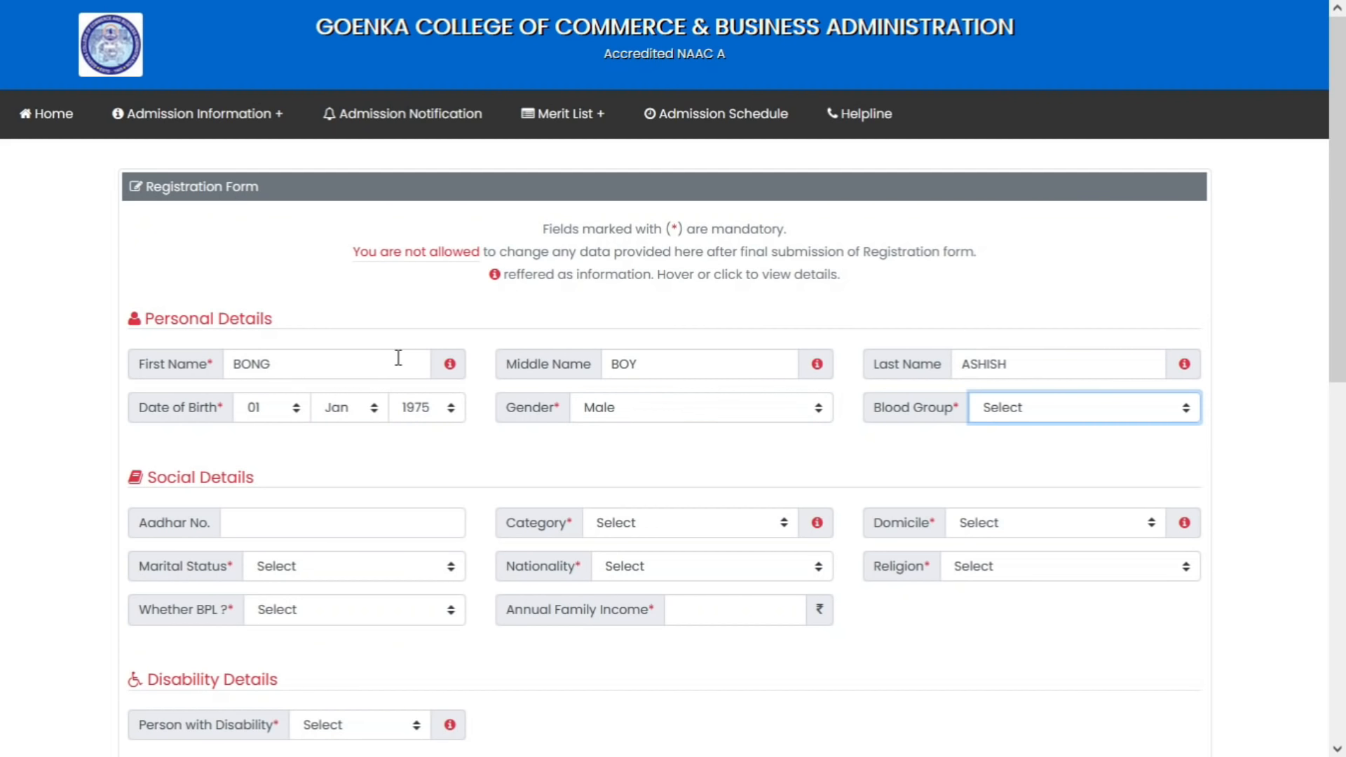
text(ab)
key(Tab)
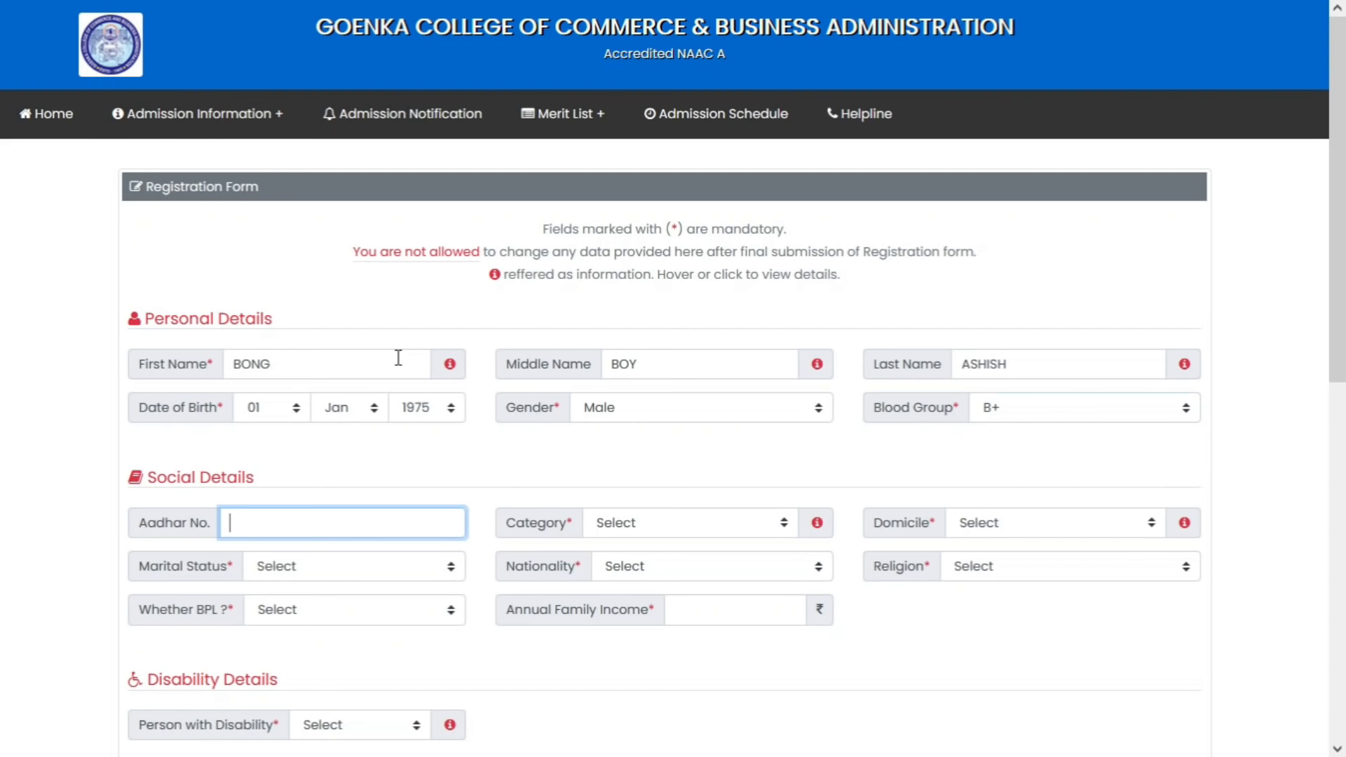
text(111111111111)
key(Tab)
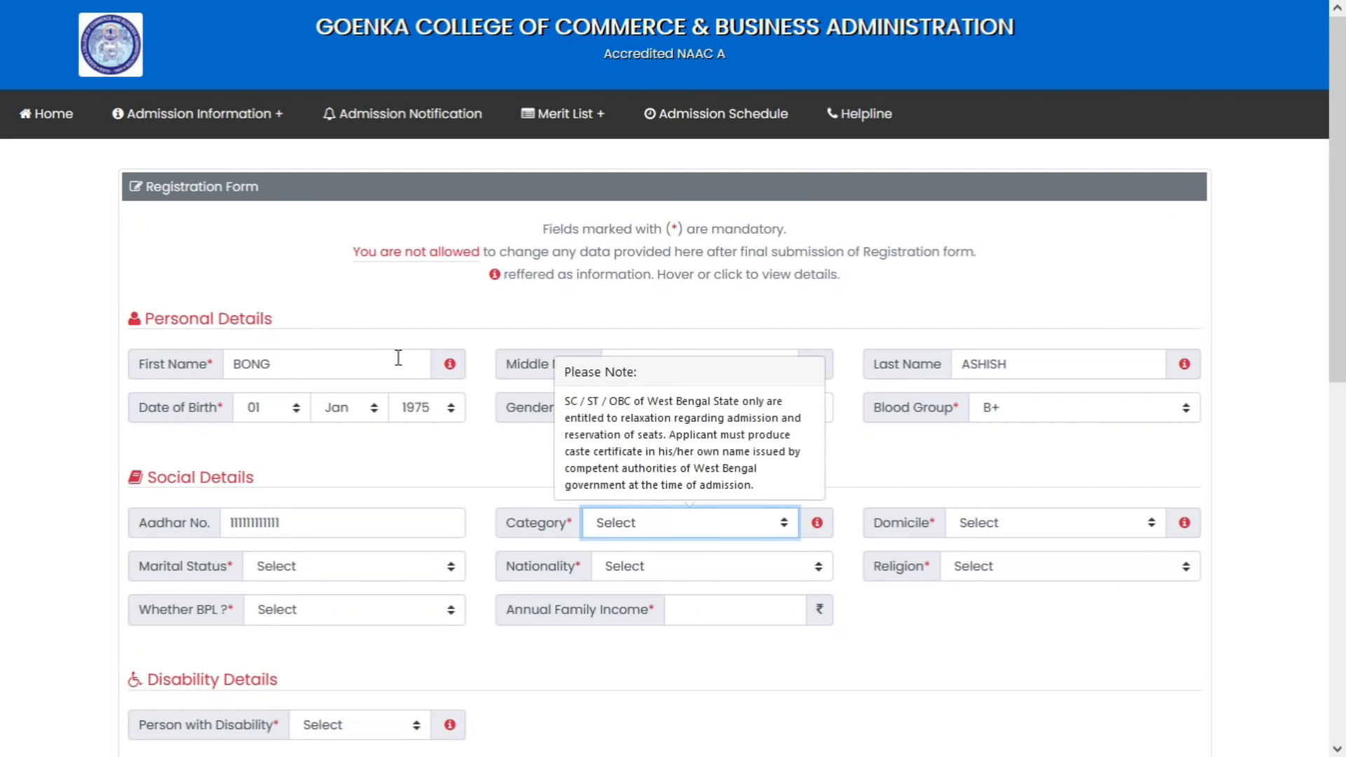
Set category General, domicile West Bengal, marital status Married, nationality Indian and religion Hinduism
click(713, 523)
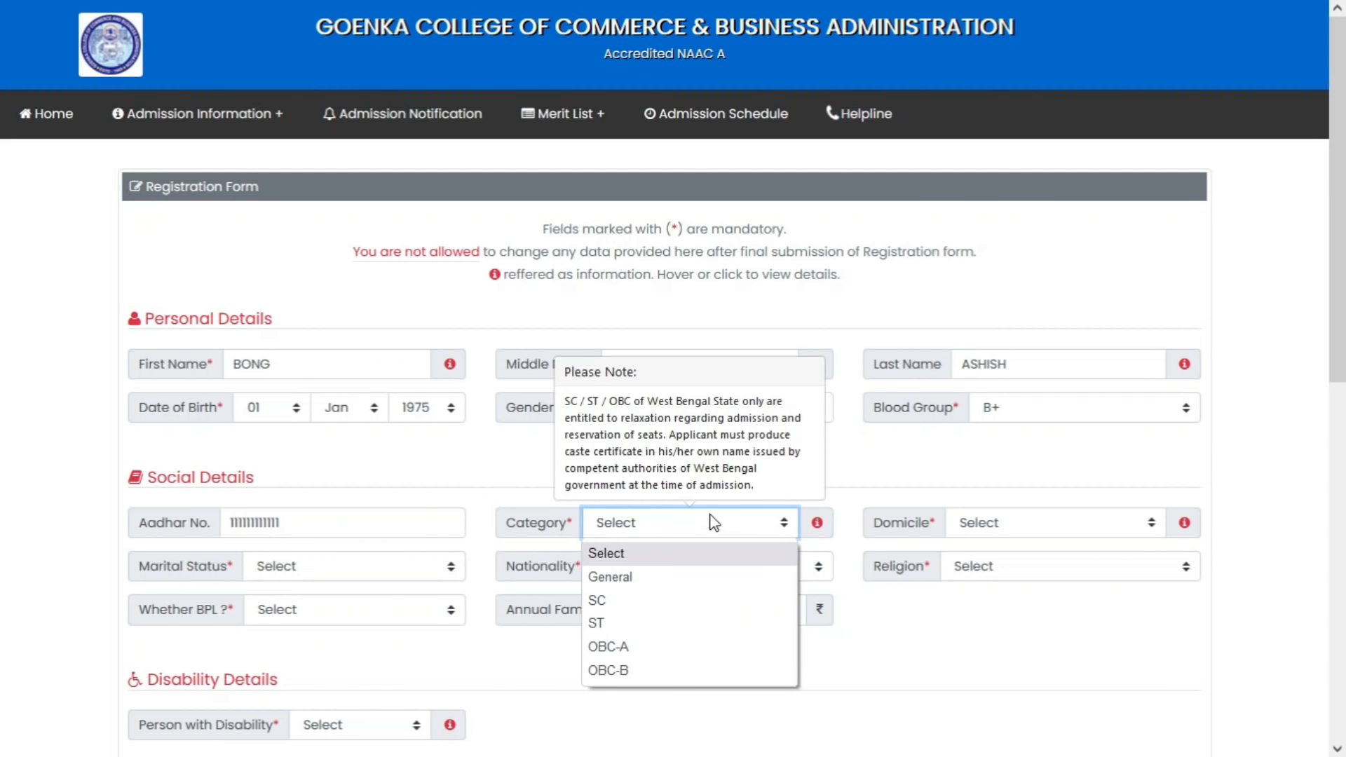
click(709, 576)
click(994, 520)
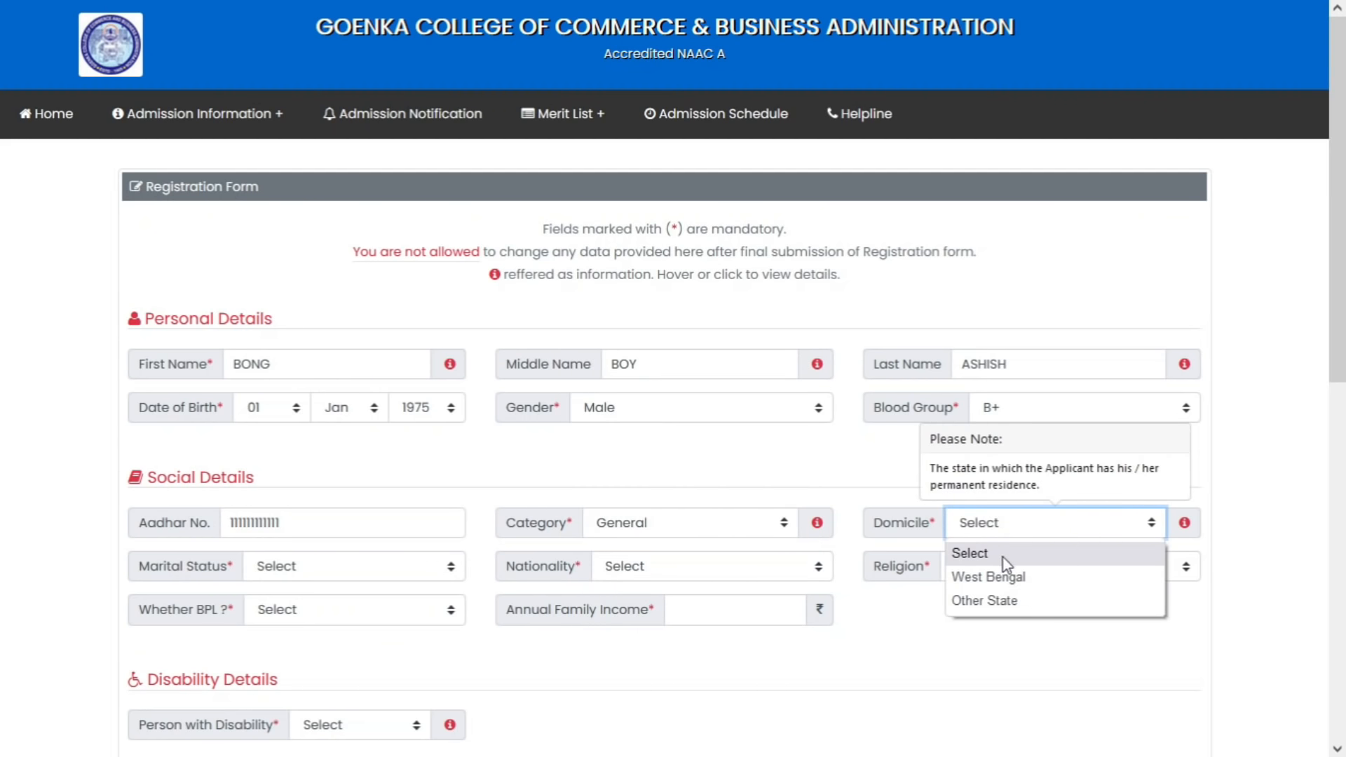
click(1007, 600)
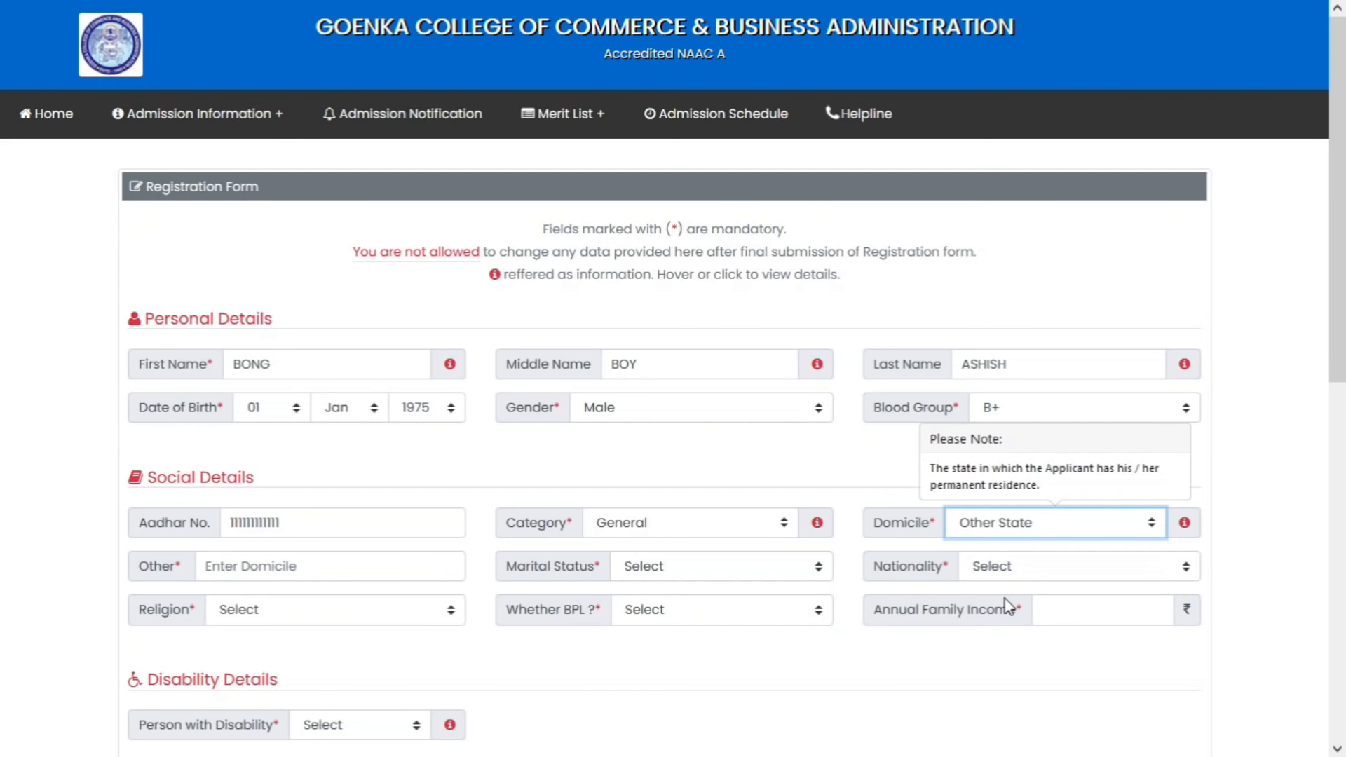
click(286, 566)
click(1055, 528)
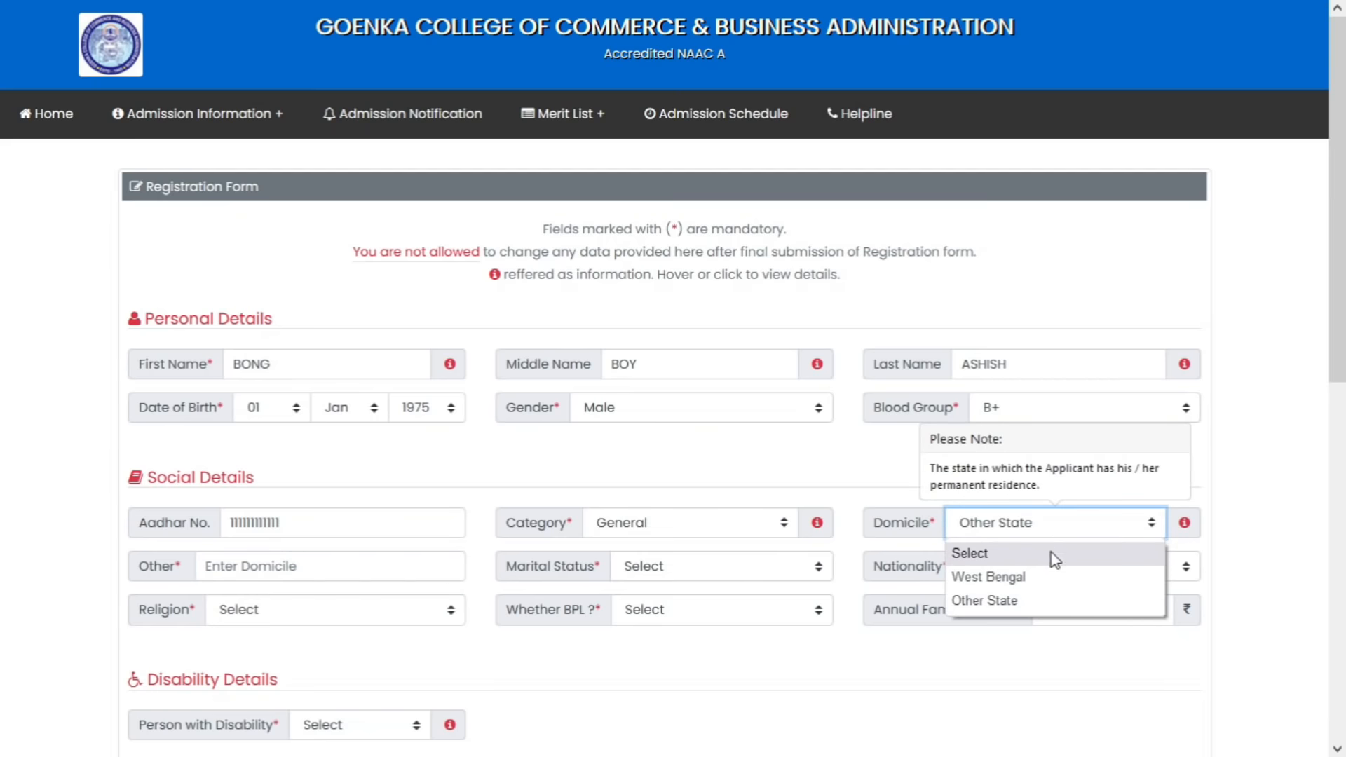
click(1051, 575)
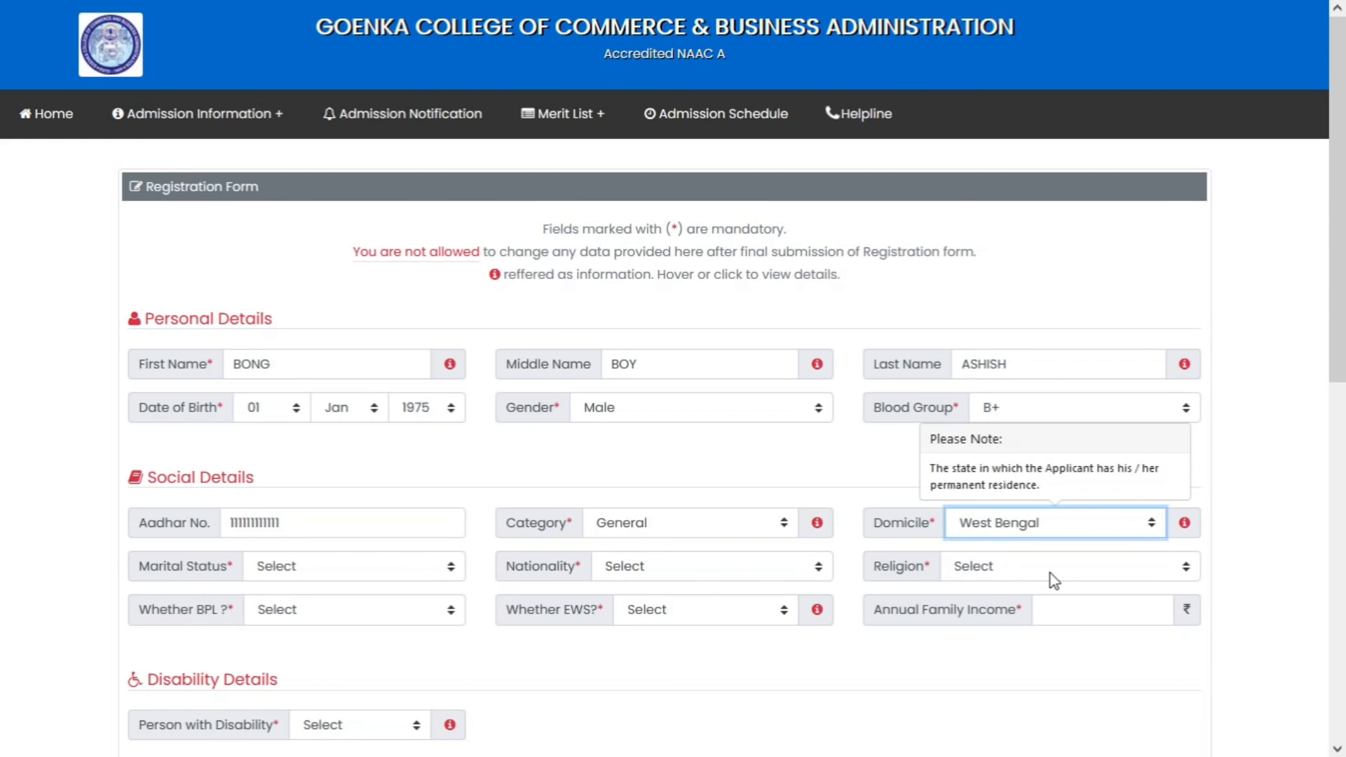
click(343, 575)
click(346, 622)
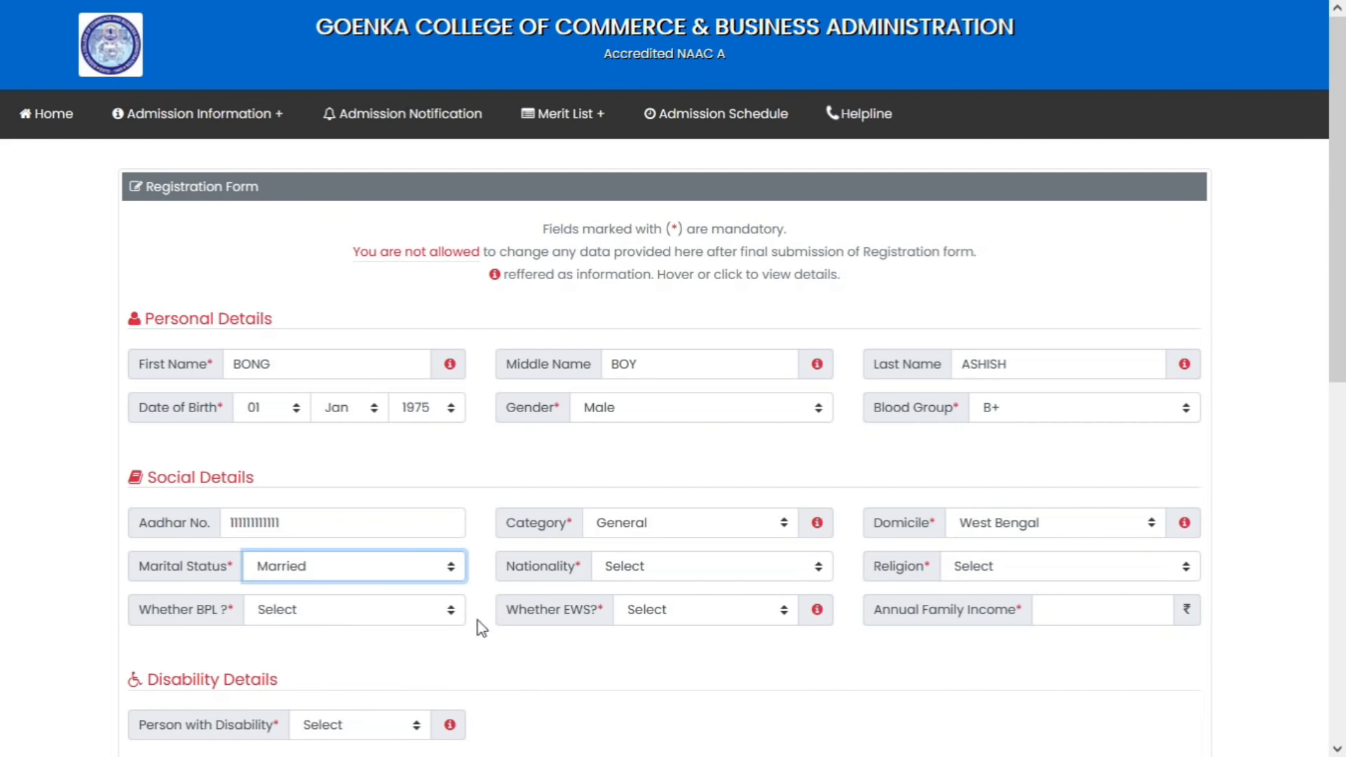
click(670, 564)
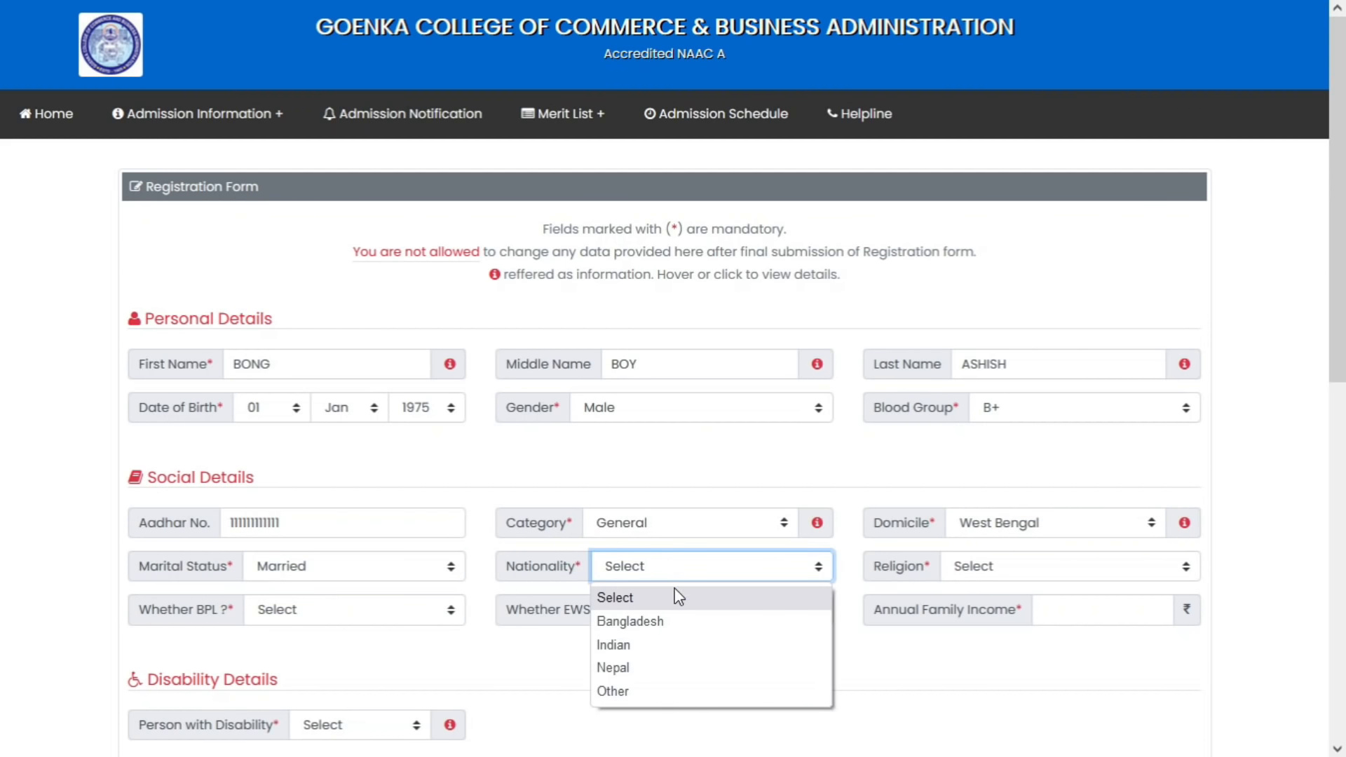
click(665, 645)
click(1041, 574)
click(1017, 665)
Answer No to BPL and EWS, and enter annual family income 5000000
scroll(835, 516, down, 3)
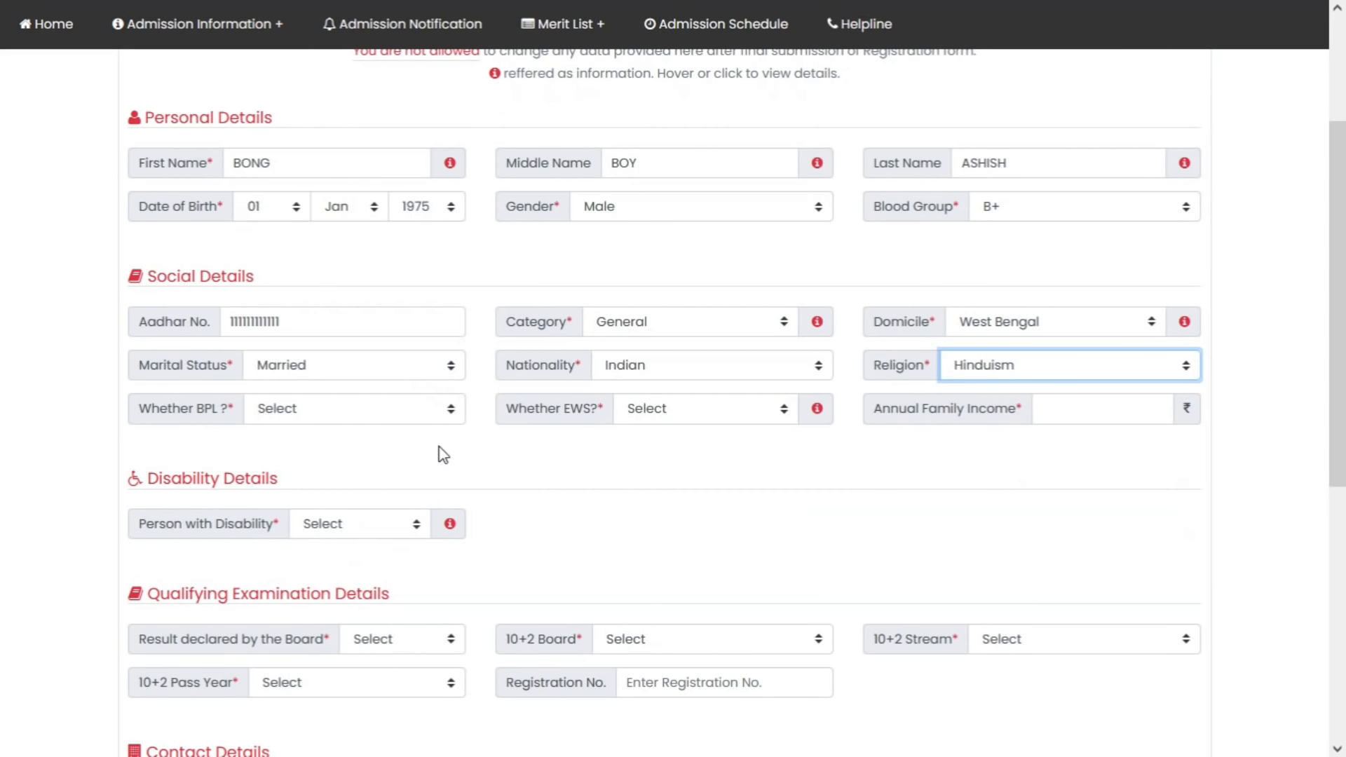
click(333, 411)
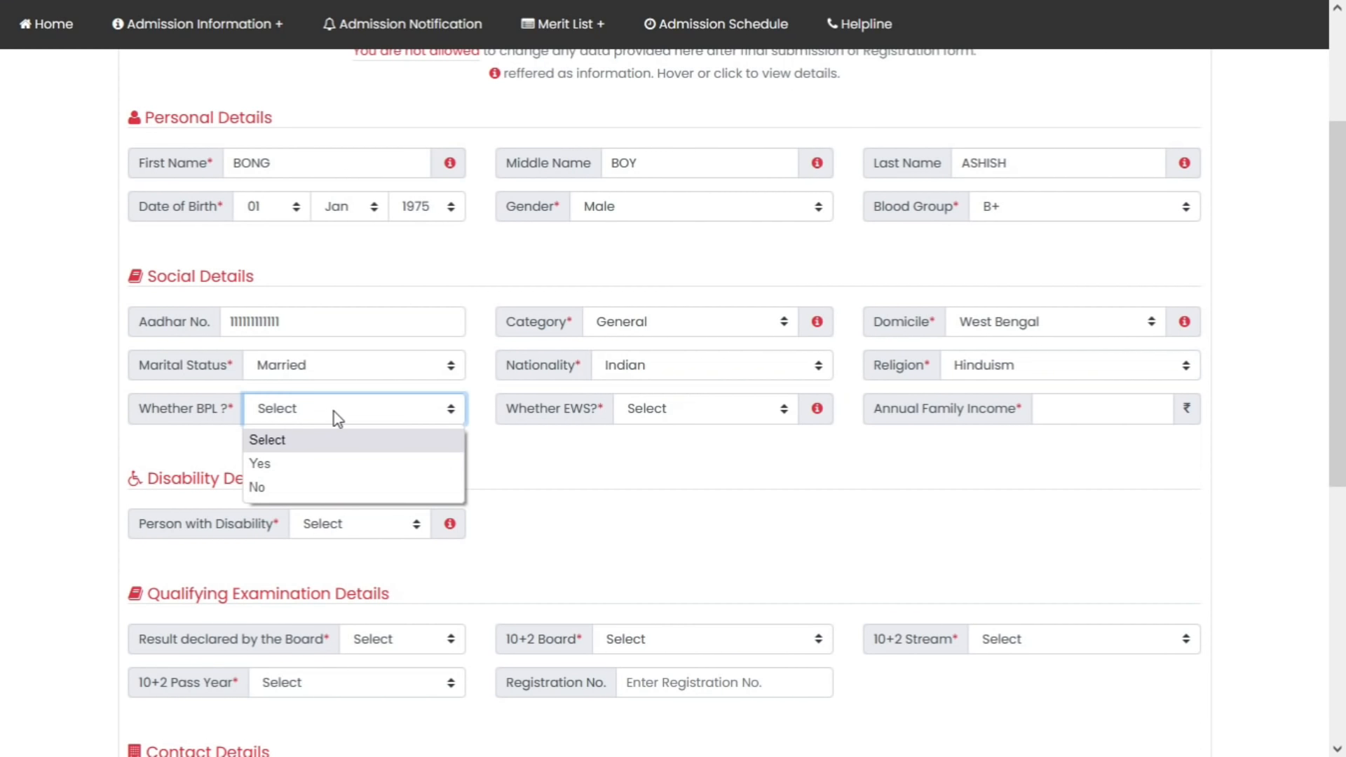
click(331, 469)
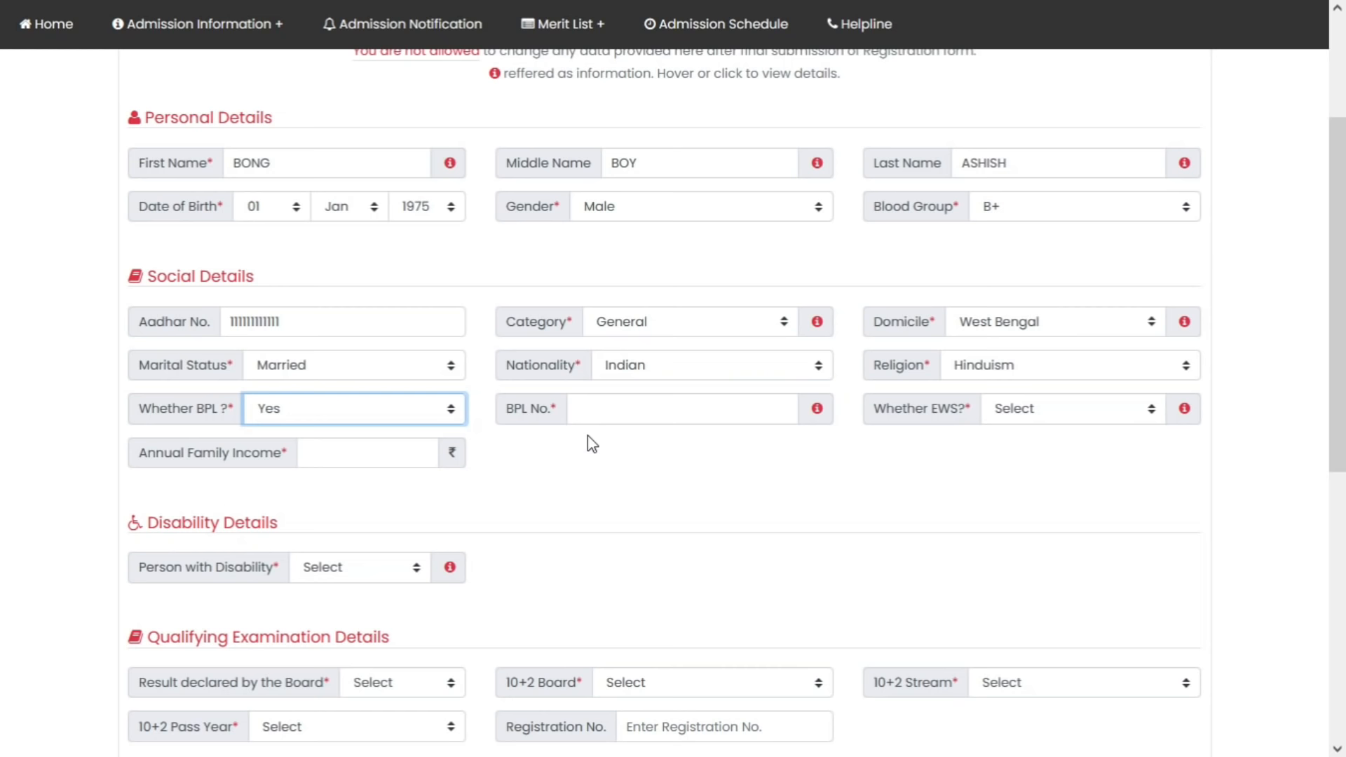
click(430, 414)
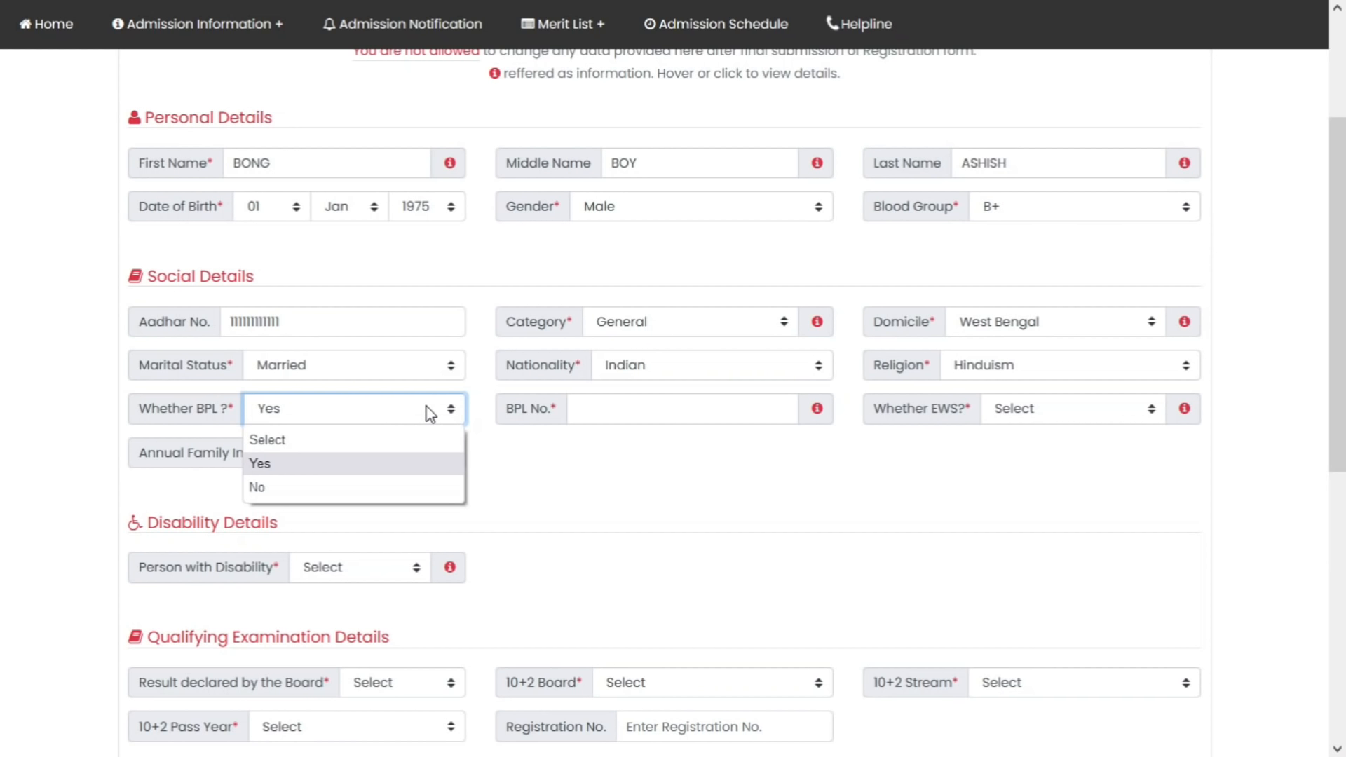
click(409, 486)
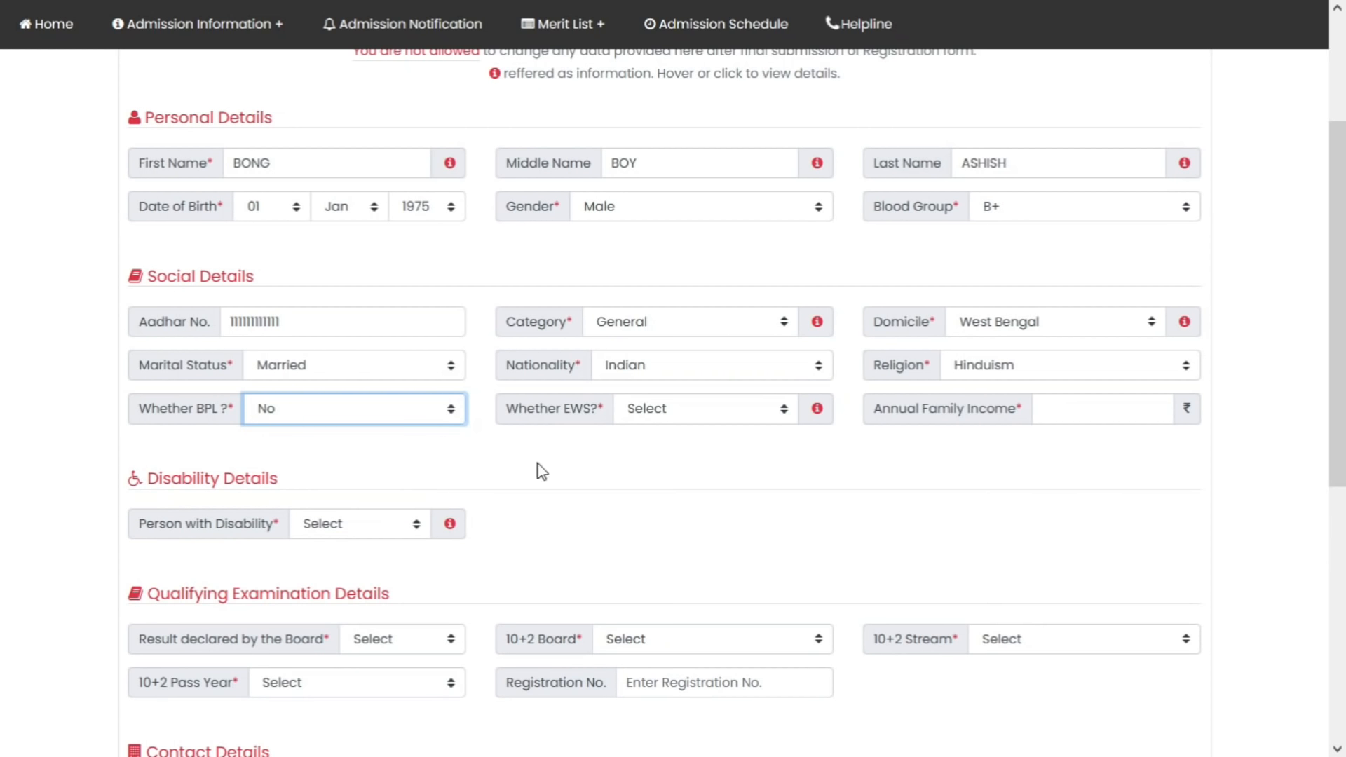
click(662, 417)
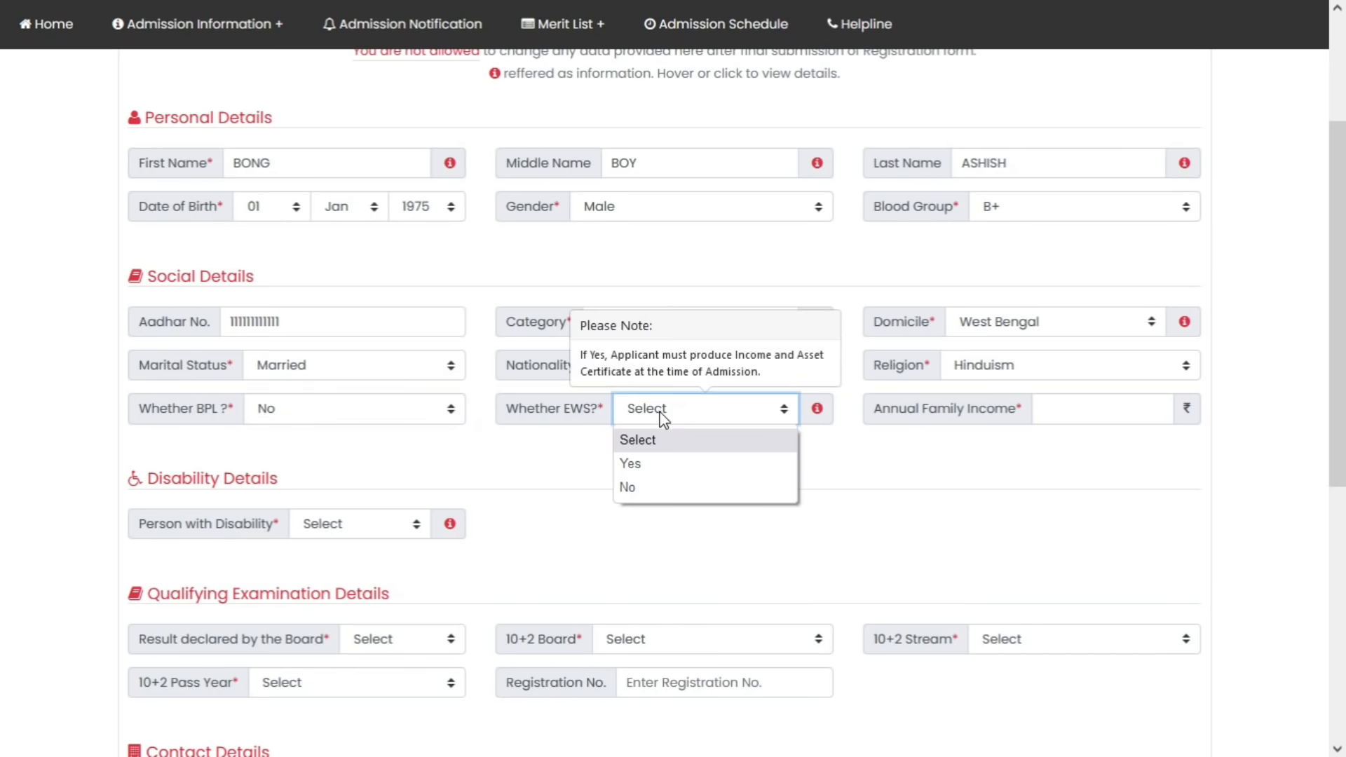
click(656, 461)
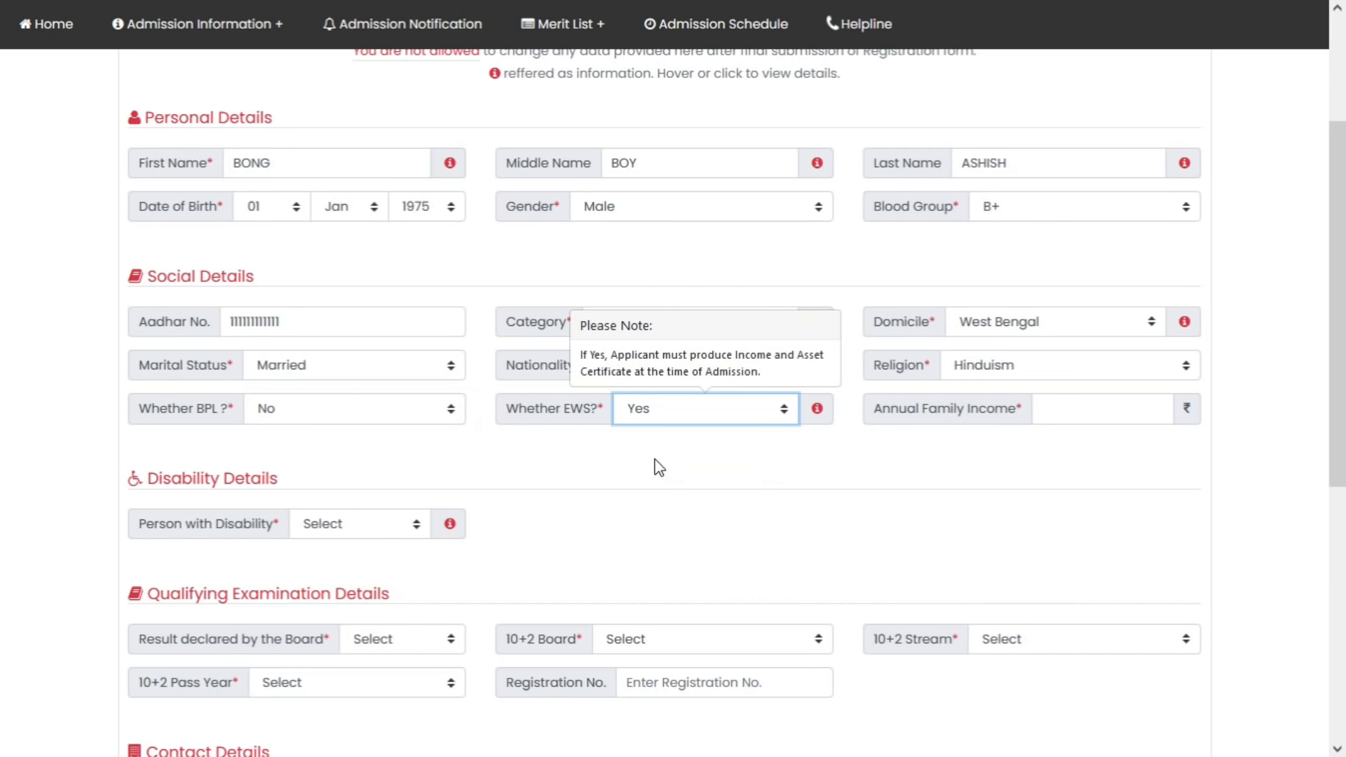
click(664, 422)
click(663, 468)
key(Down)
click(1059, 411)
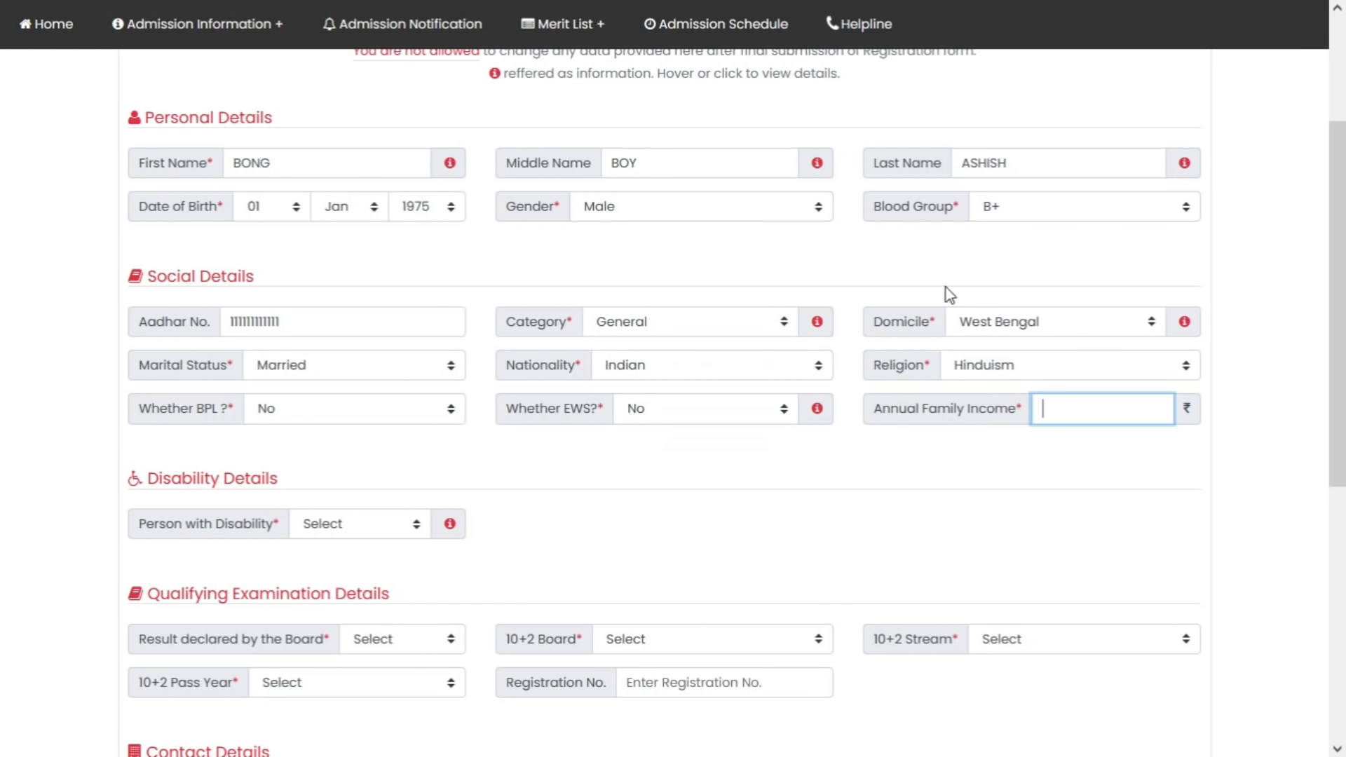
text(5000000)
Answer No to disability and mark the board result as Pass
scroll(946, 288, down, 3)
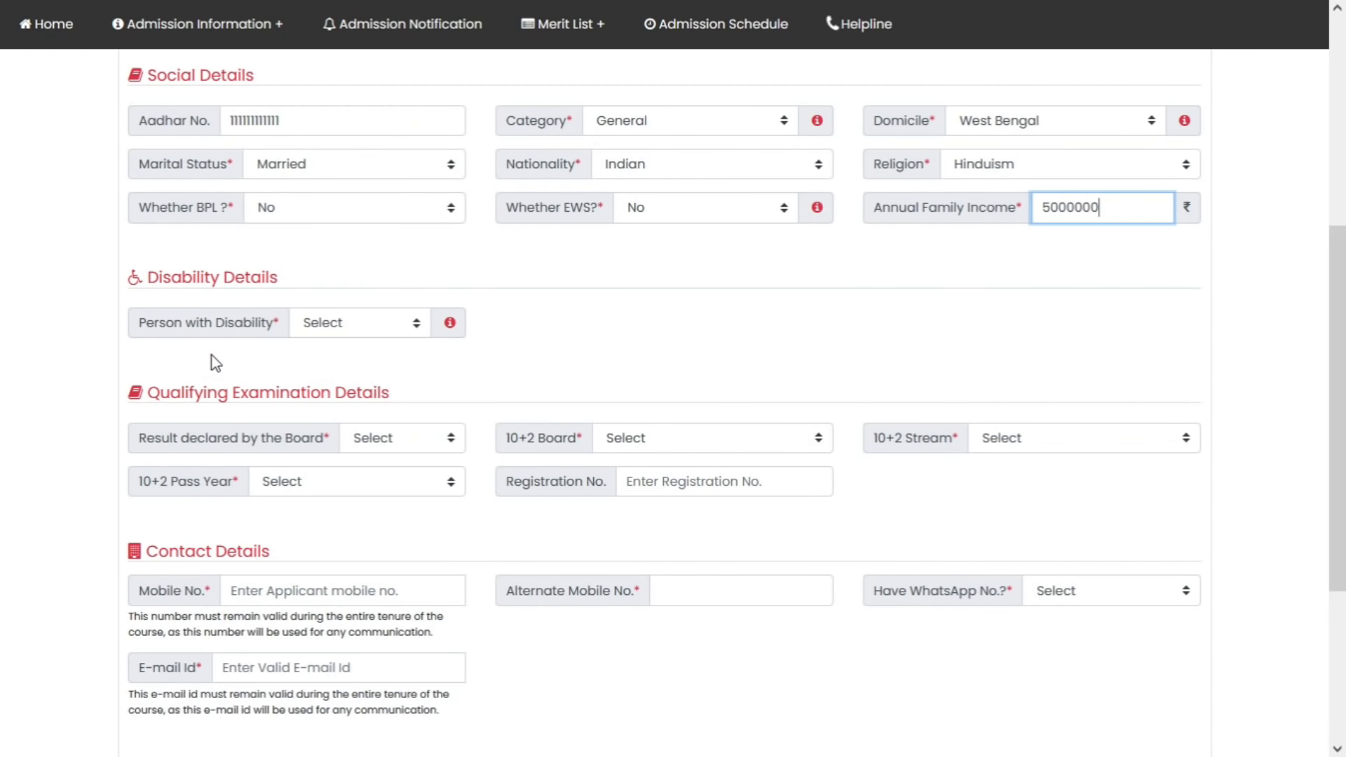
click(394, 329)
click(376, 372)
click(705, 323)
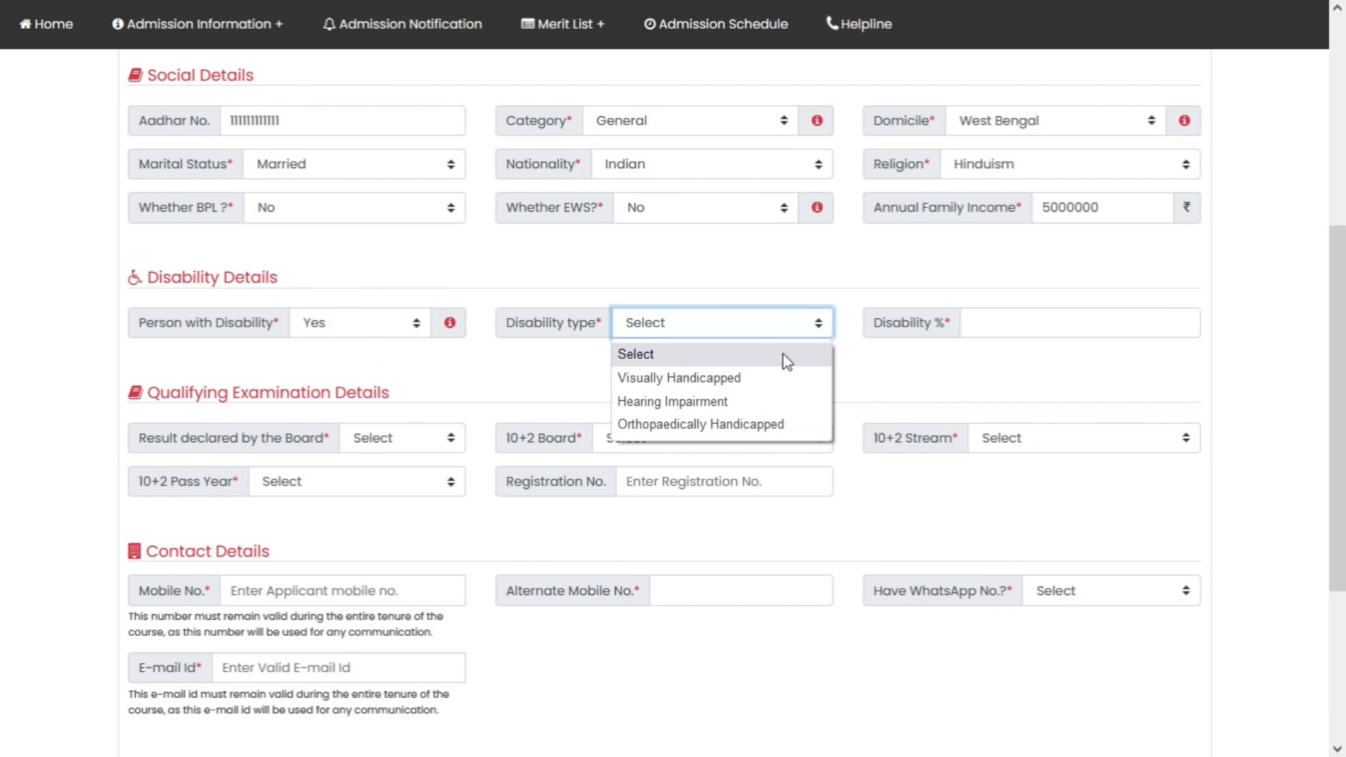
click(394, 323)
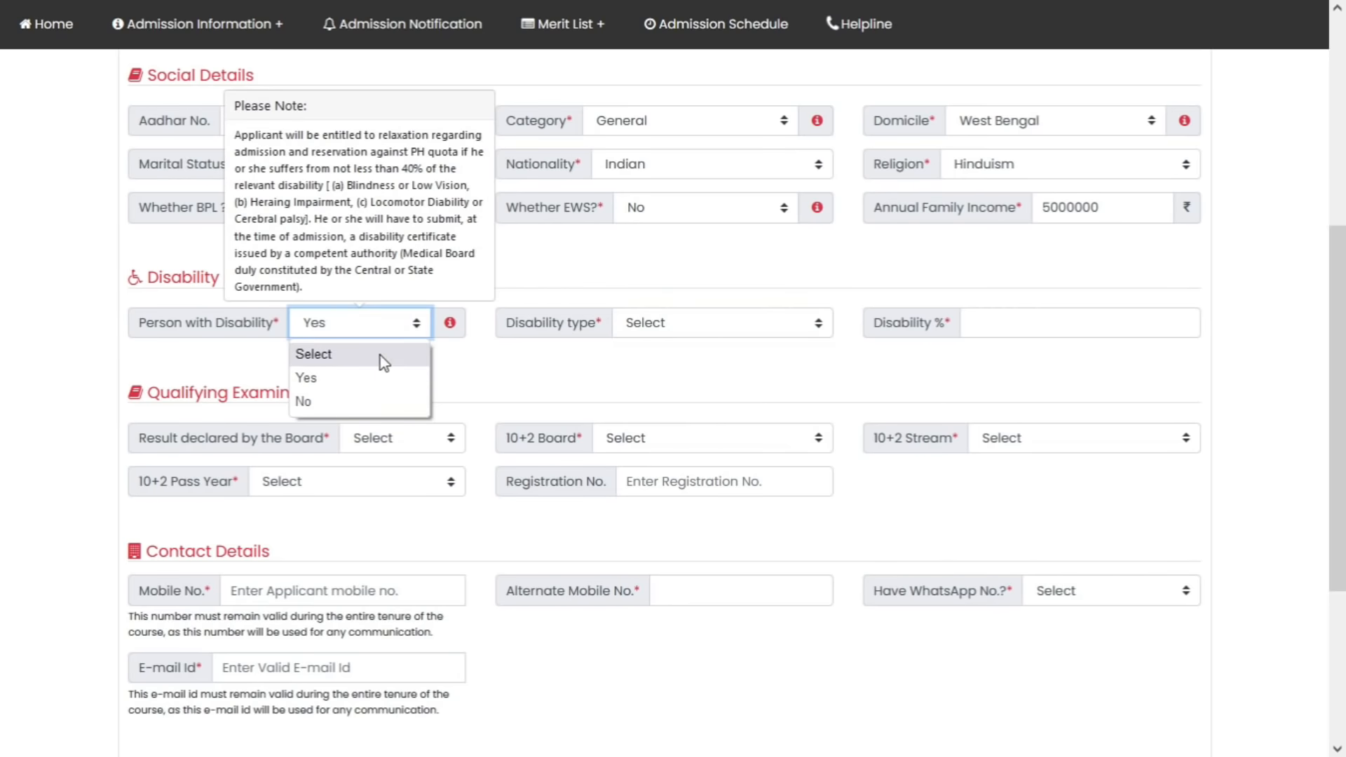
click(372, 401)
scroll(621, 403, down, 1)
click(607, 280)
click(410, 341)
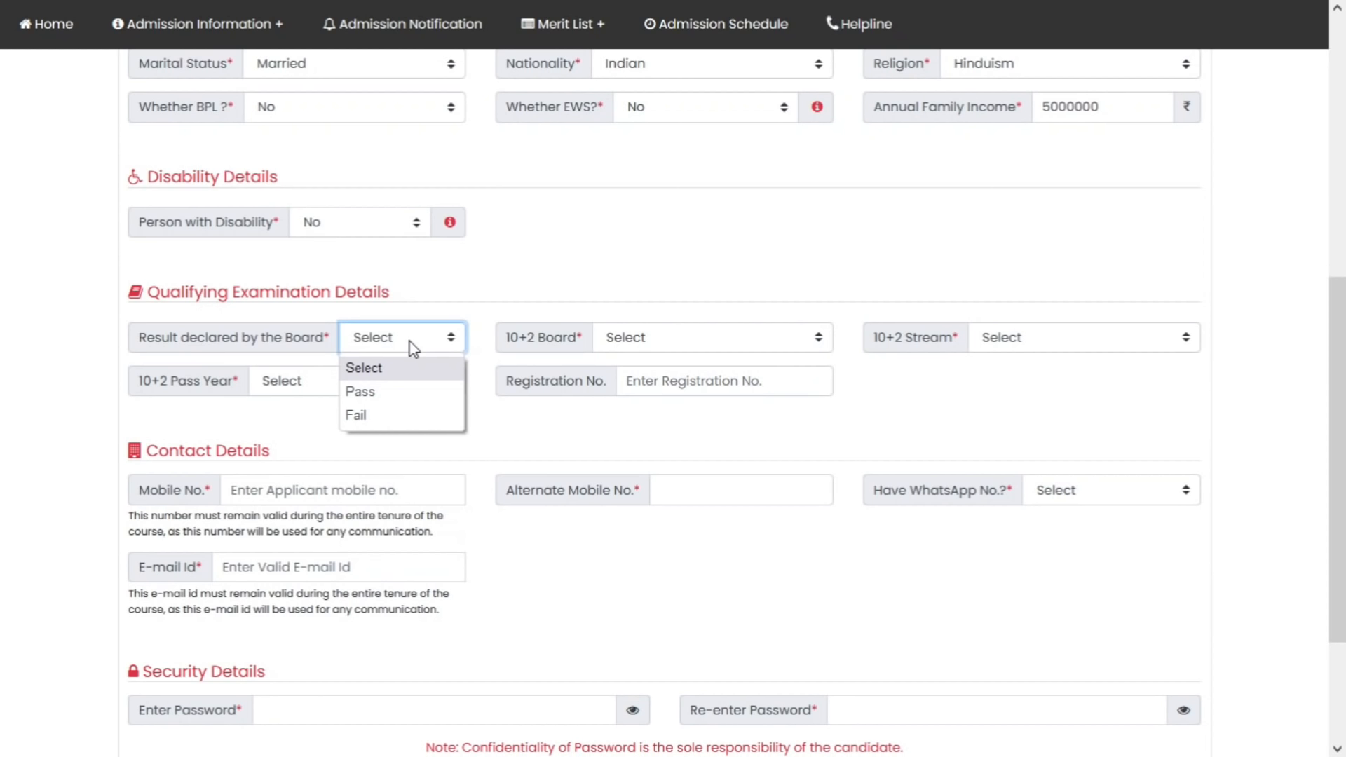
click(409, 390)
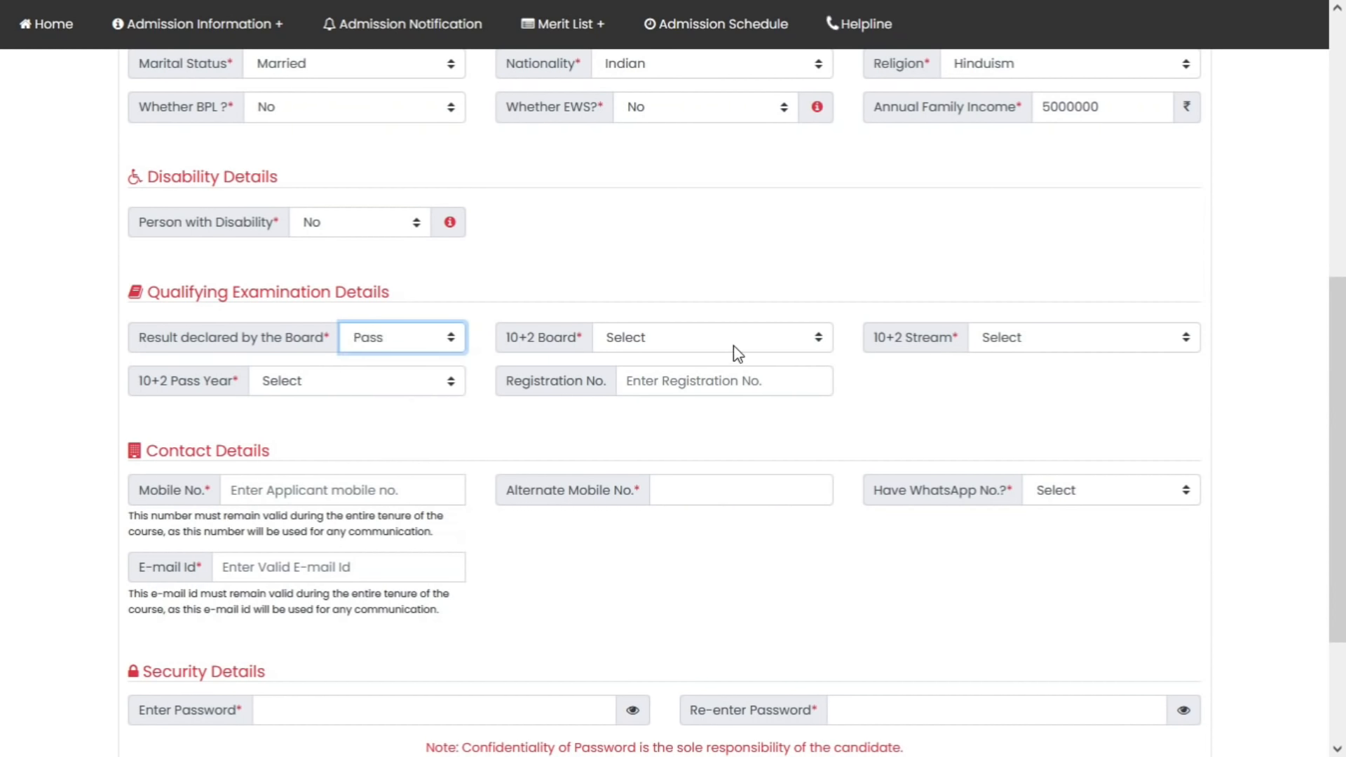
Choose W.B.C.H.S.E. board, Arts stream, pass year 2021, and enter the marksheet roll and number
scroll(734, 354, down, 1)
click(661, 246)
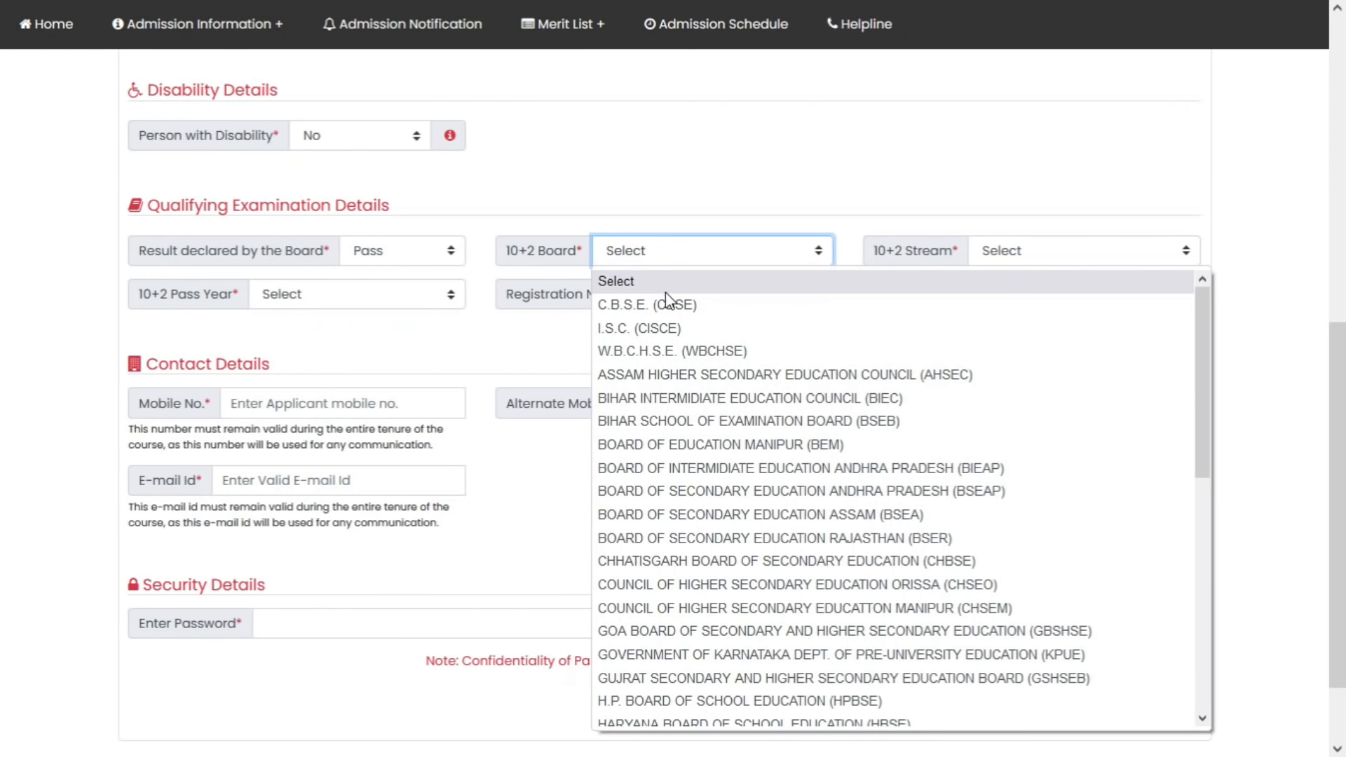
click(679, 349)
click(1049, 250)
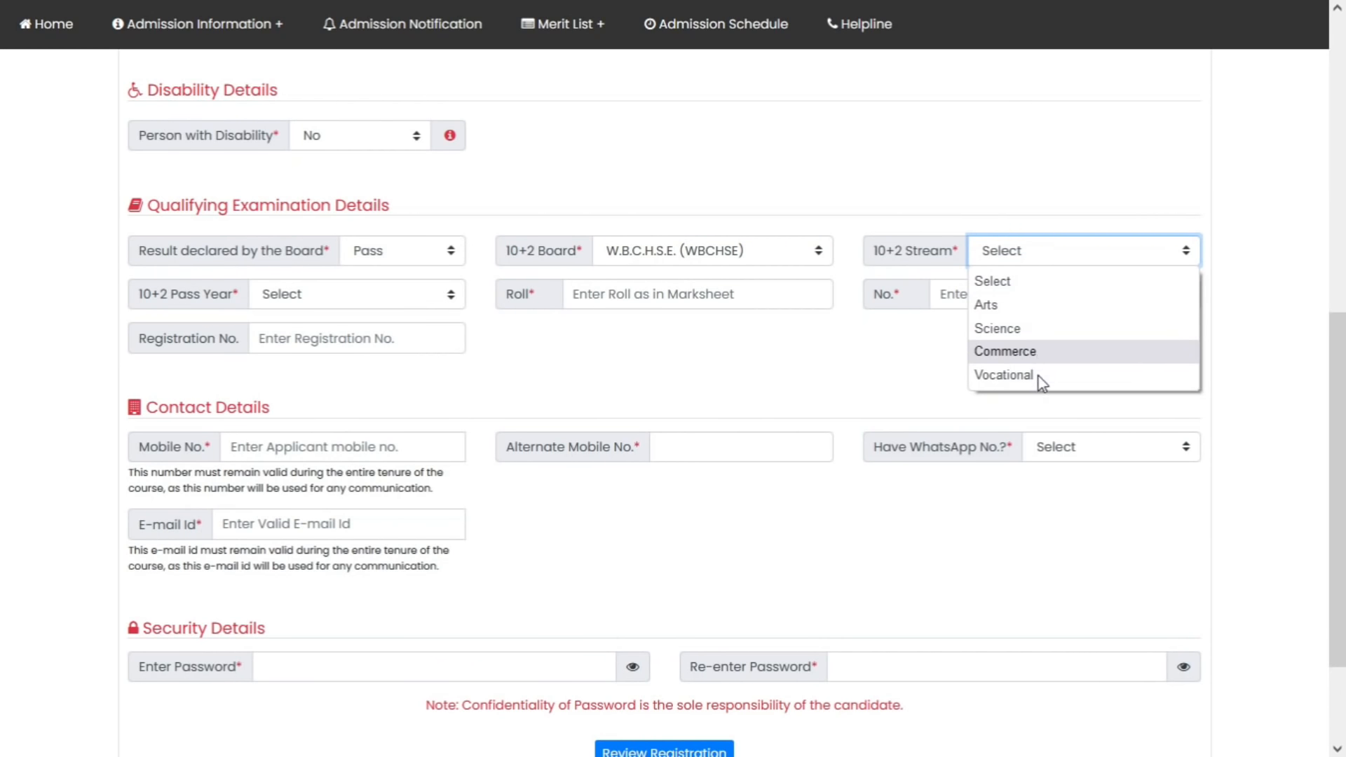
click(1050, 306)
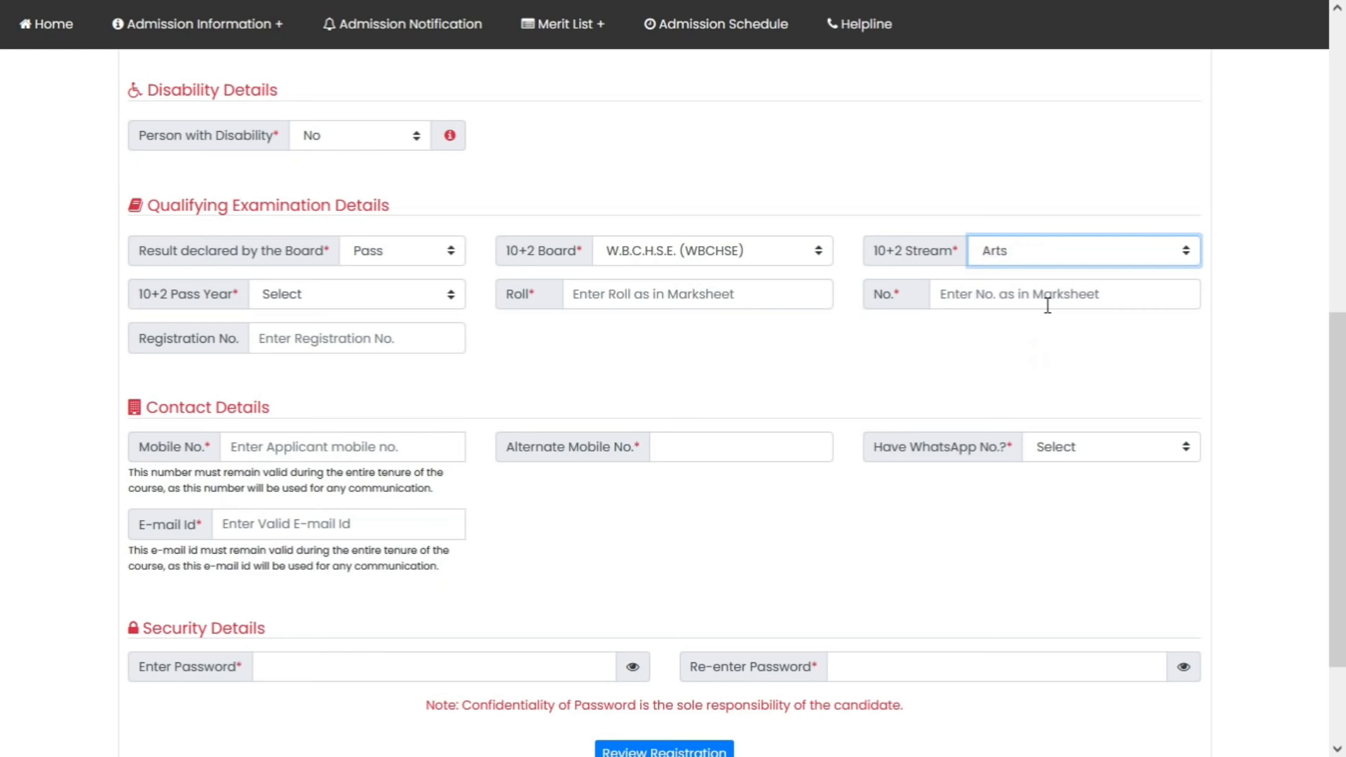
click(377, 293)
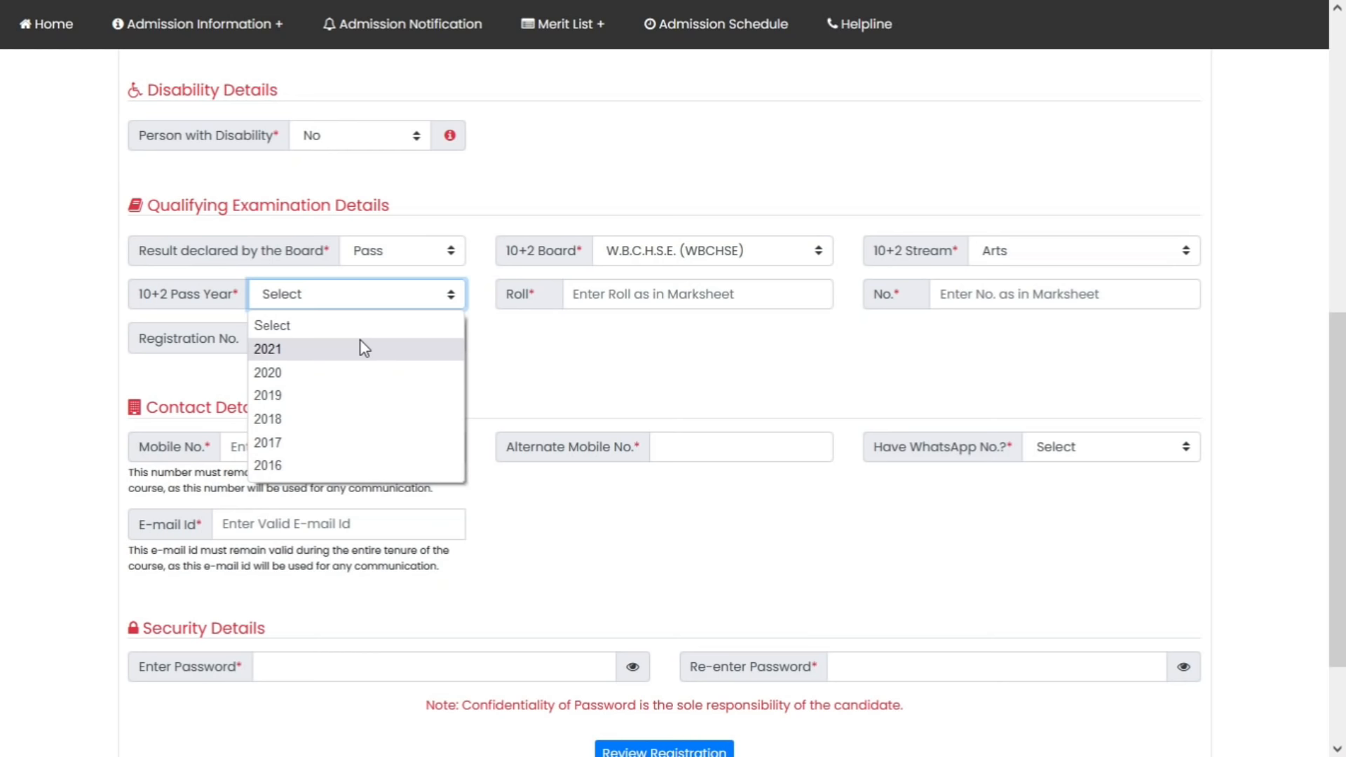
click(321, 349)
click(614, 293)
text(1234)
key(Tab)
text(5678)
key(Tab)
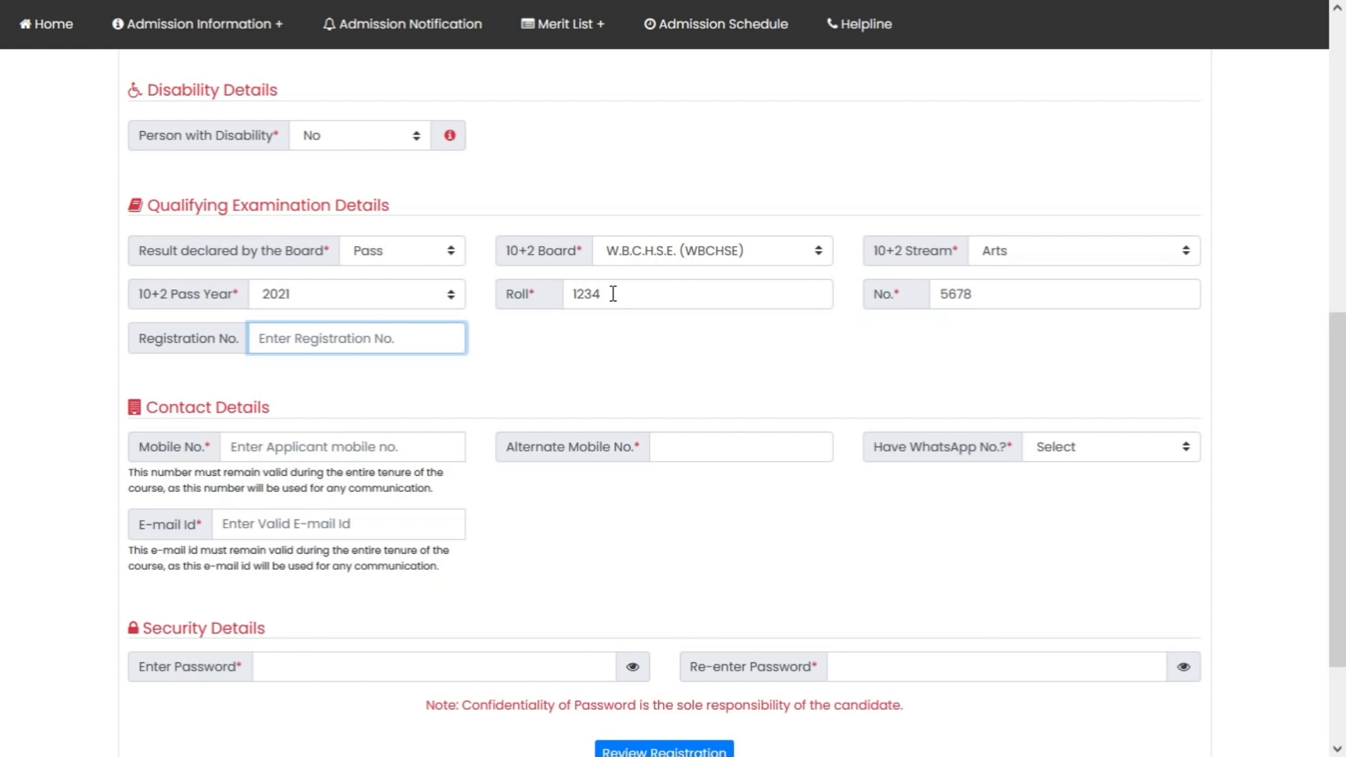
Enter the mobile and alternate numbers, answer Yes to WhatsApp, and fill the WhatsApp number and e-mail
click(393, 446)
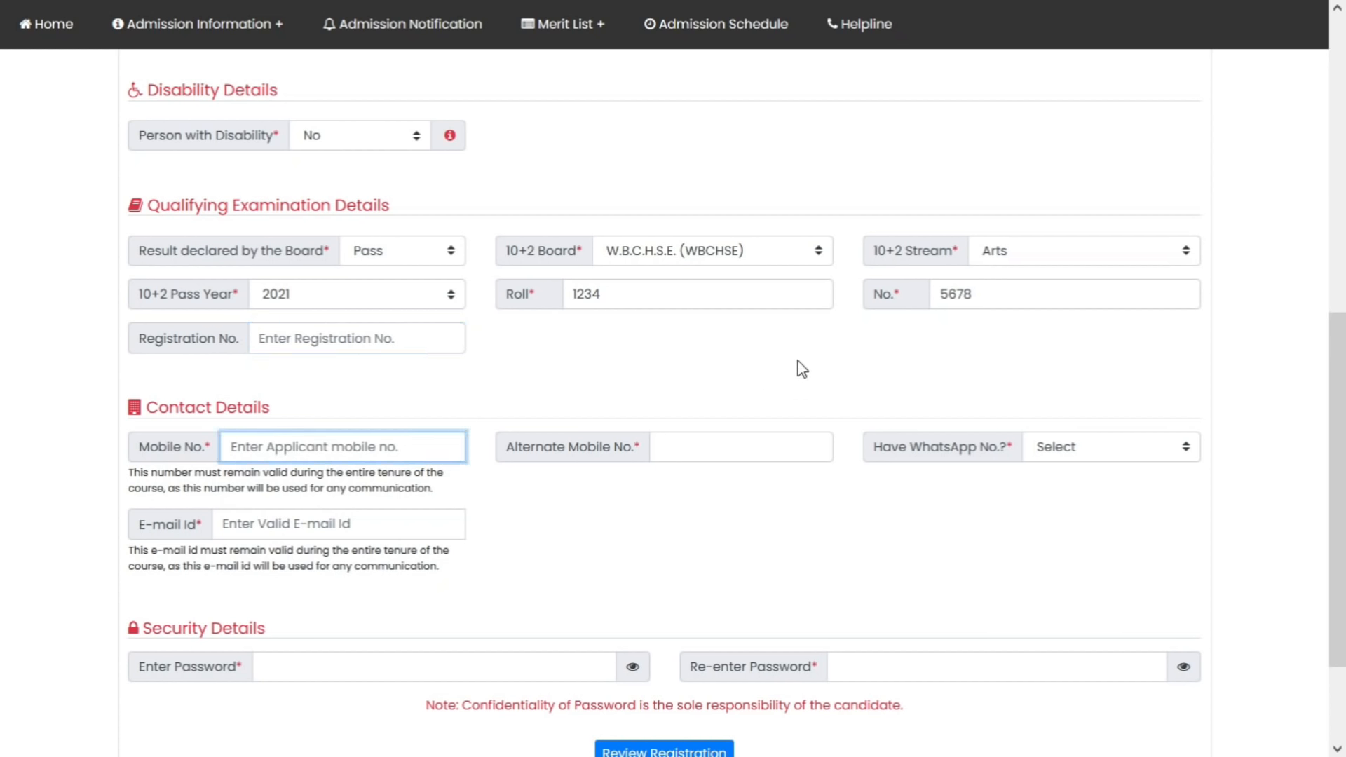
text(1111111111)
click(785, 440)
text(2)
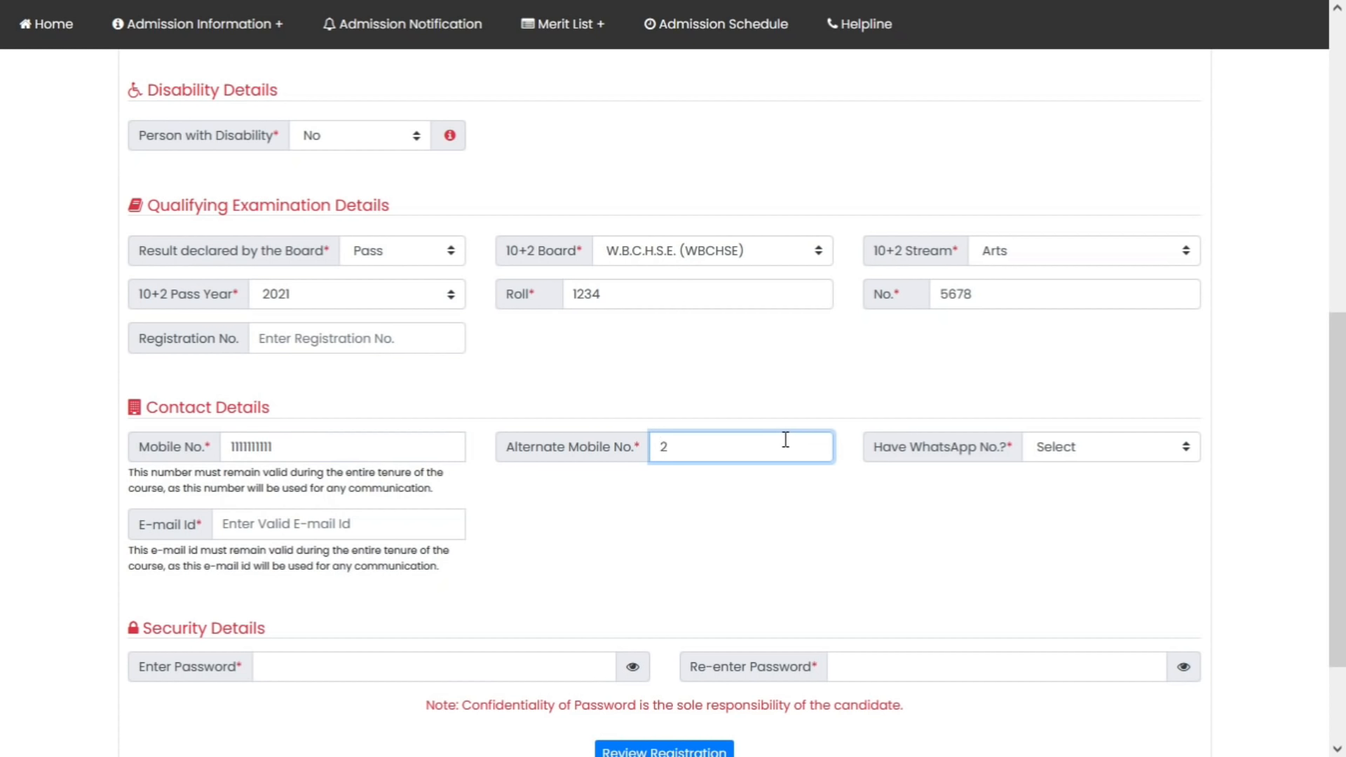
text(222222222)
key(Tab)
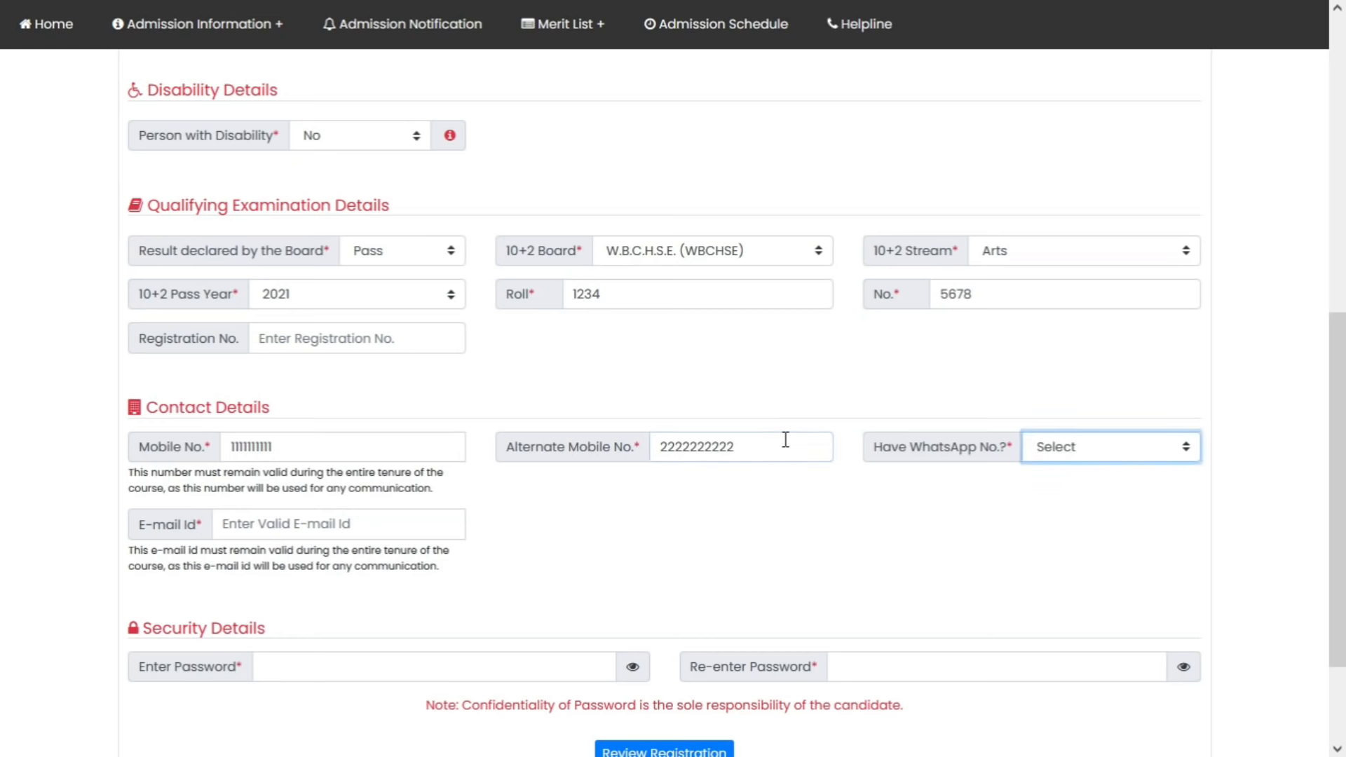
key(Down)
click(372, 531)
text(1111111111)
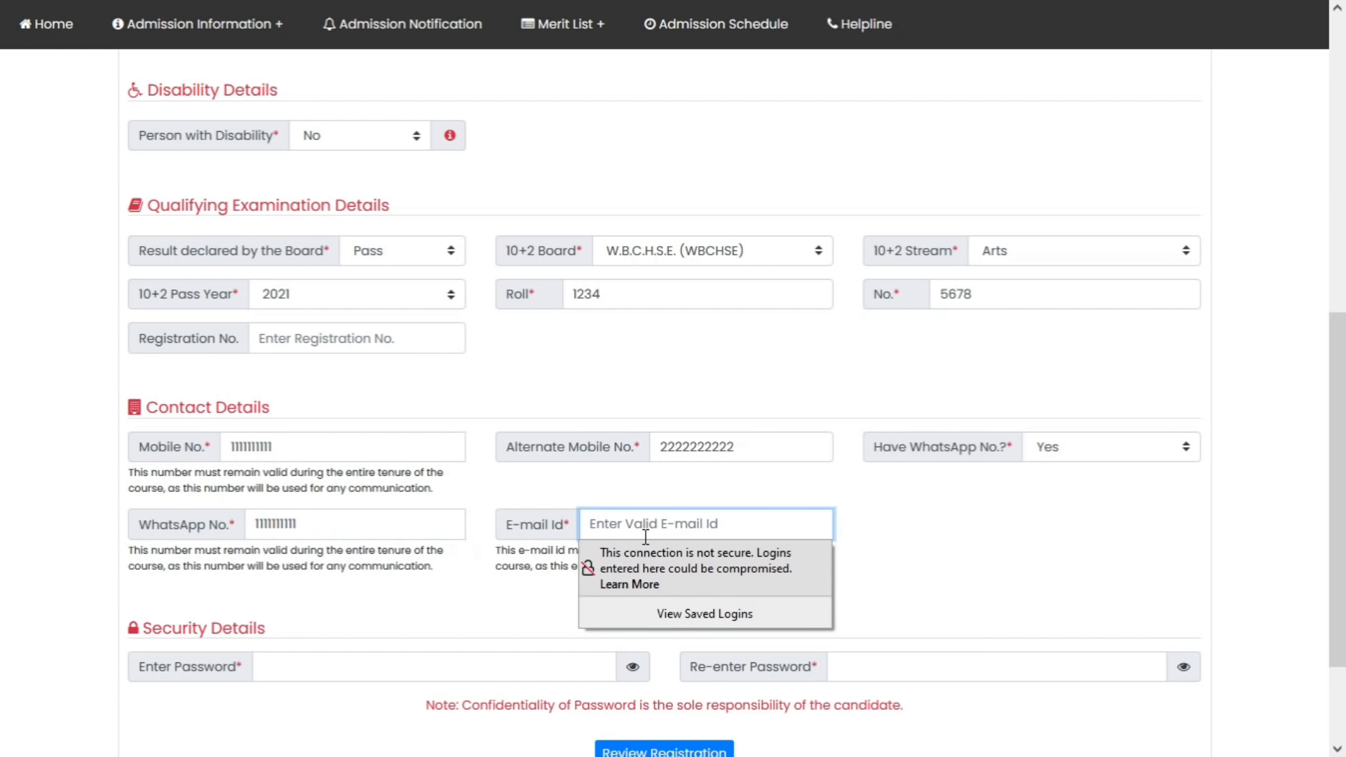
text(XYZ@GMAIL.COM)
click(921, 558)
Enter the account password and re-enter it for confirmation
scroll(631, 598, down, 1)
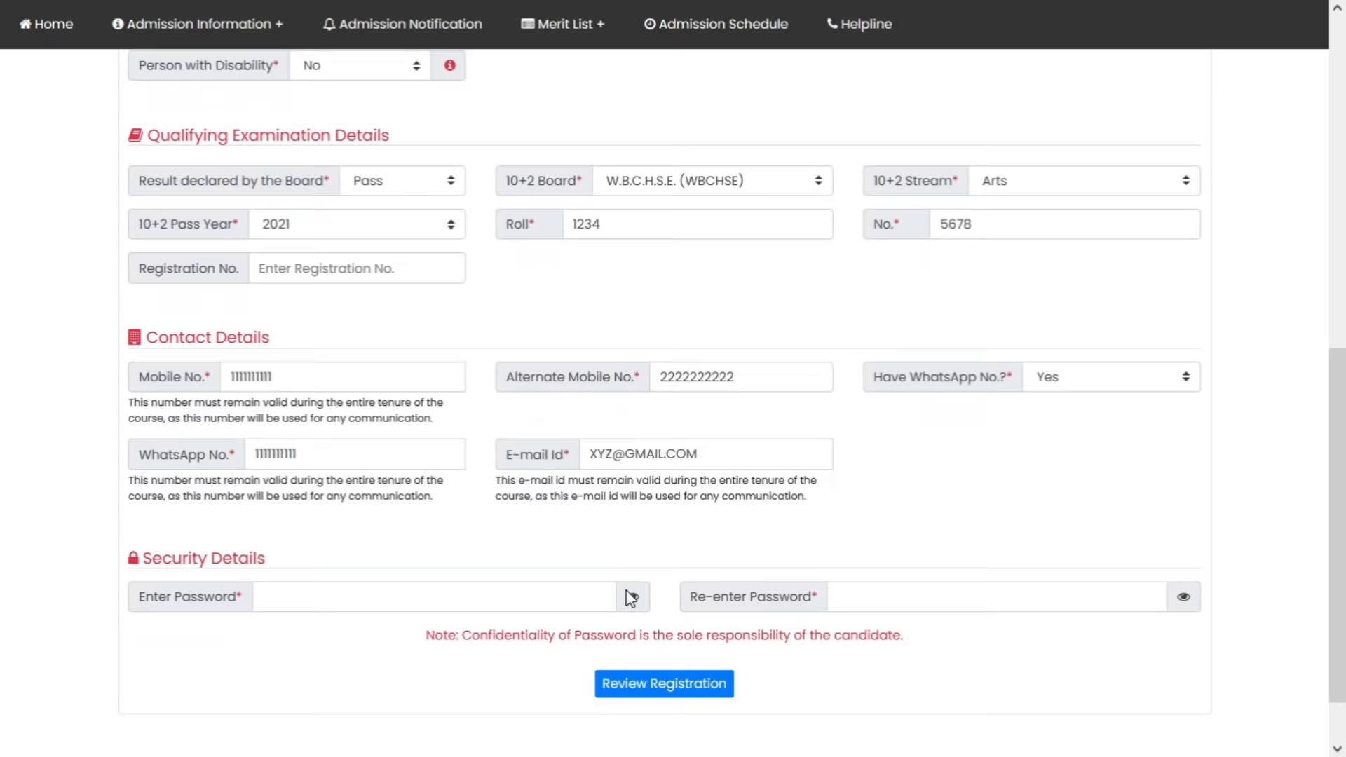
scroll(631, 599, down, 1)
click(452, 520)
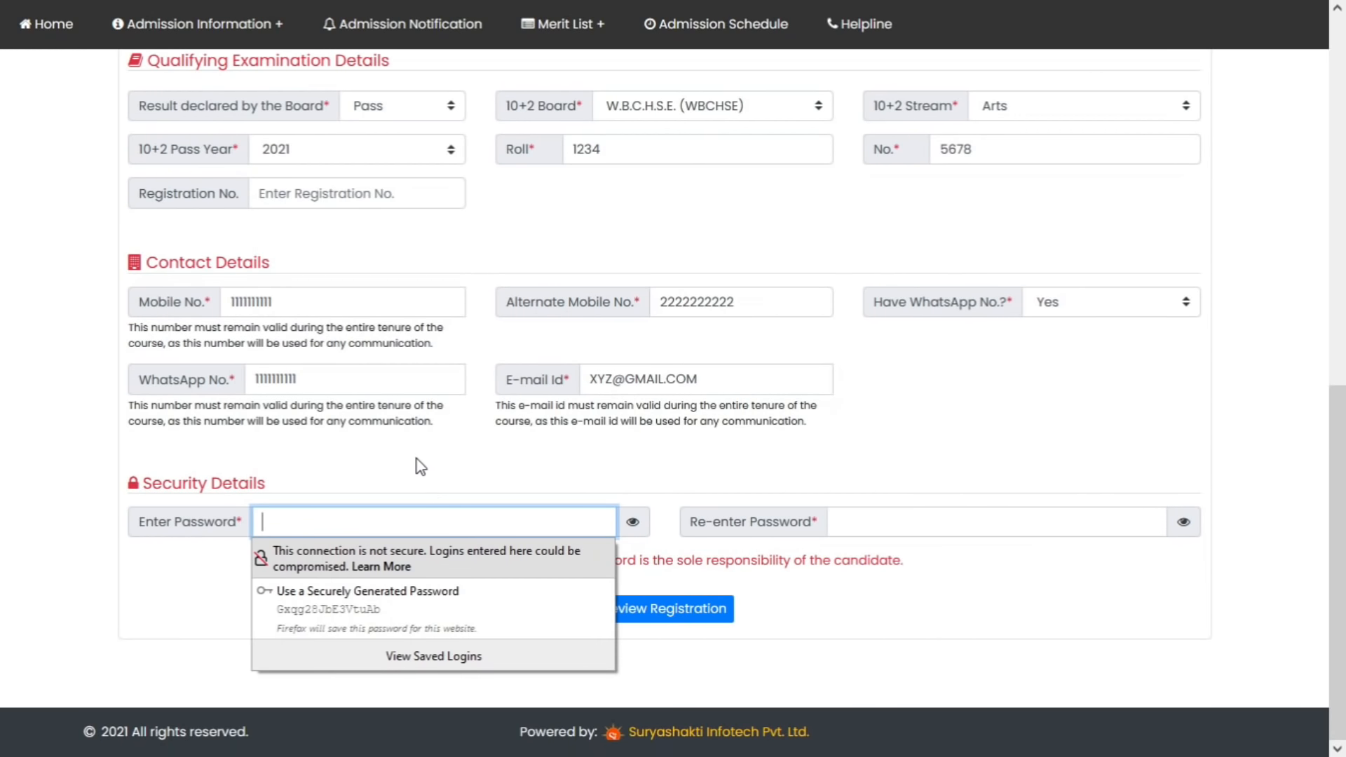
text(1)
key(BackSpace)
text(••)
key(BackSpace)
key(BackSpace)
text(•••••••••)
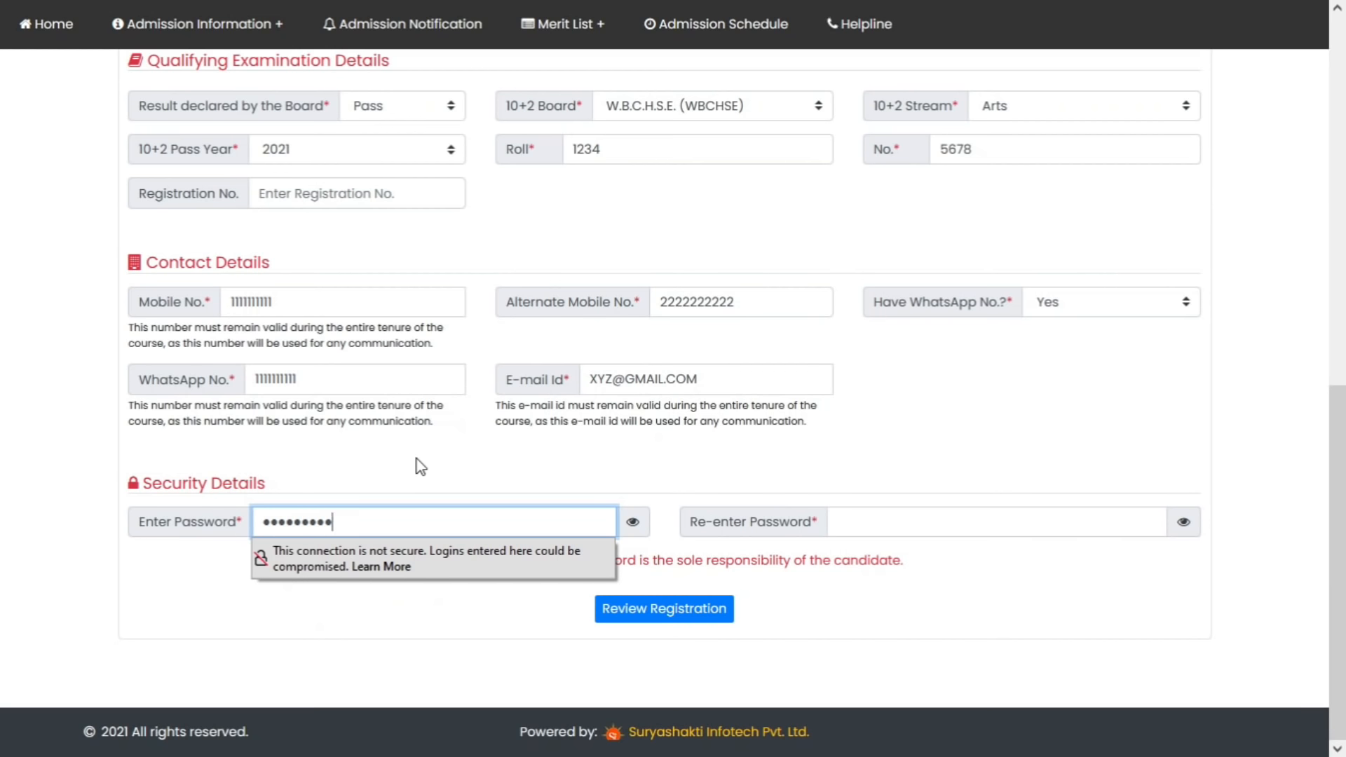
key(Tab)
text(••••••)
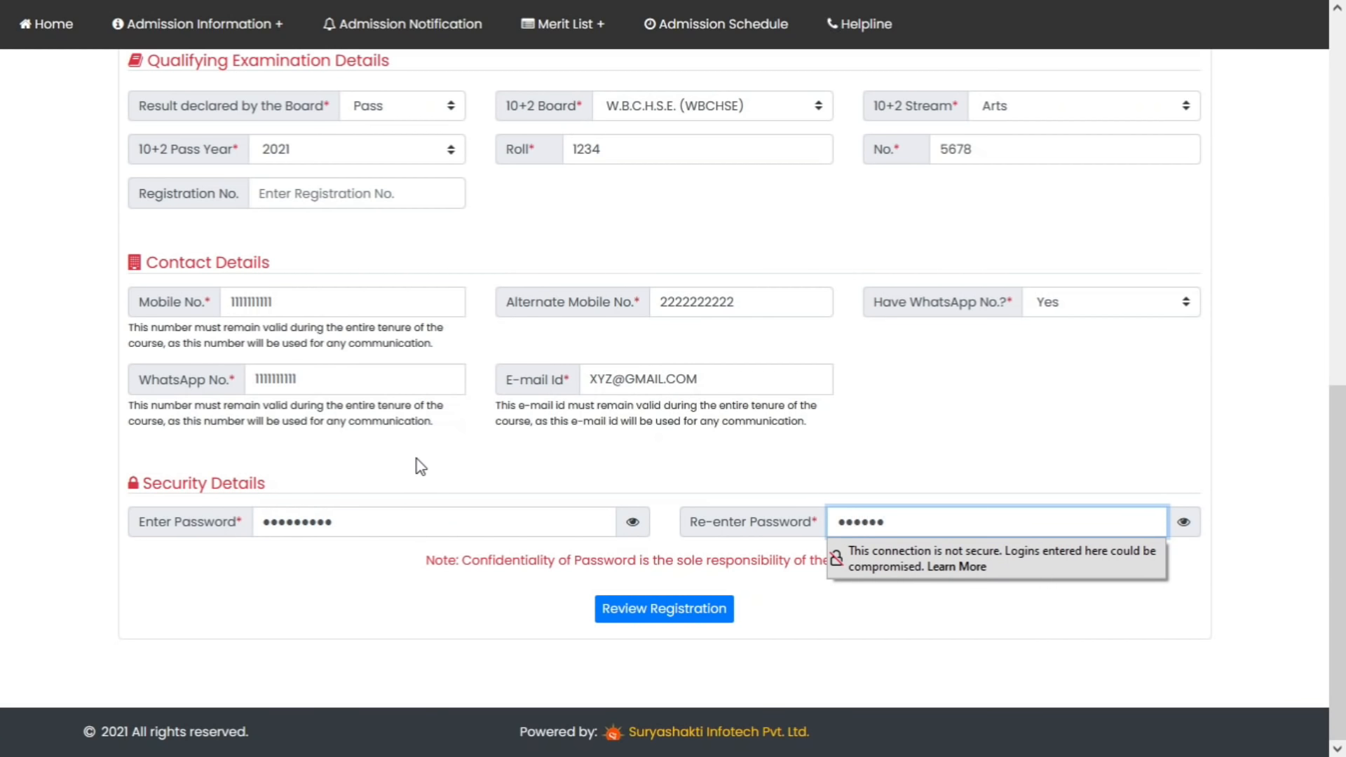
text(•••)
Review the registration, enter the security code, accept the declaration and submit the registration
click(663, 610)
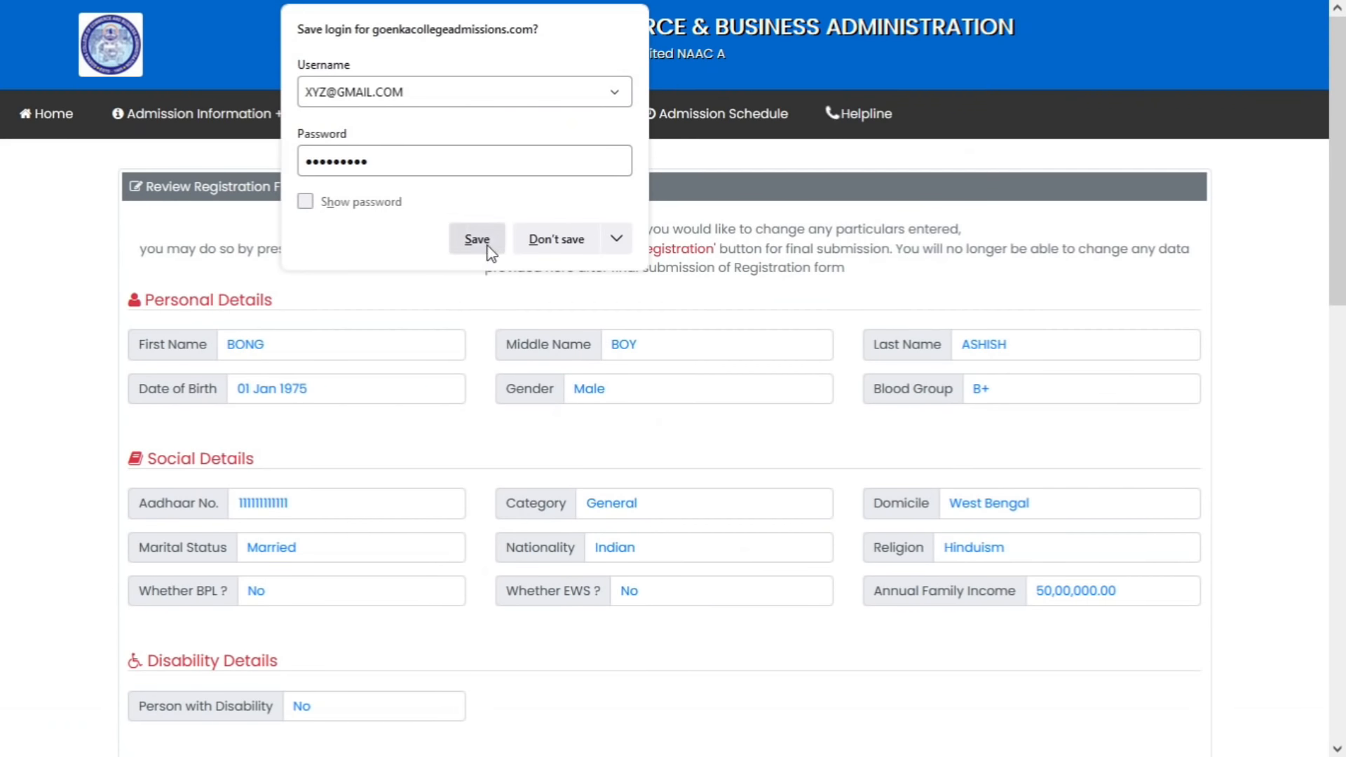
click(477, 240)
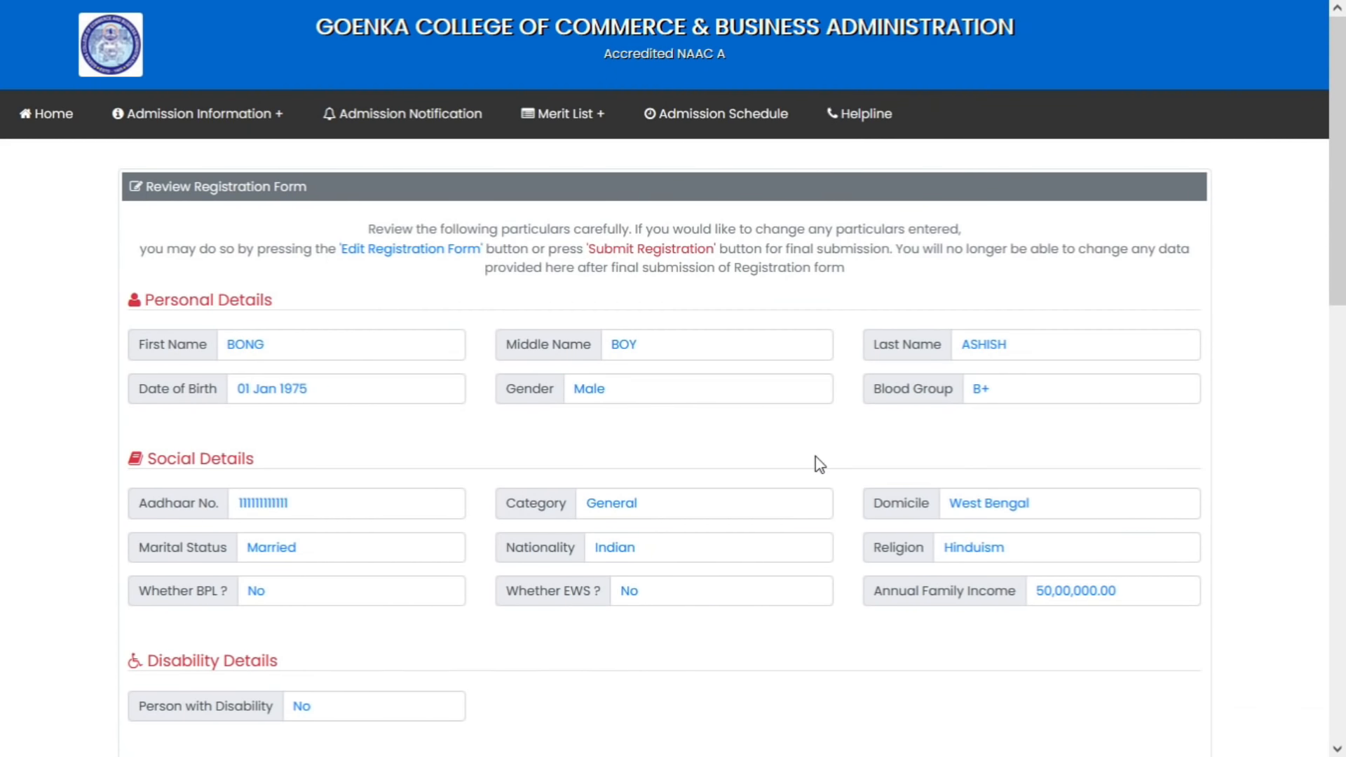
scroll(819, 465, down, 1)
scroll(819, 465, down, 10)
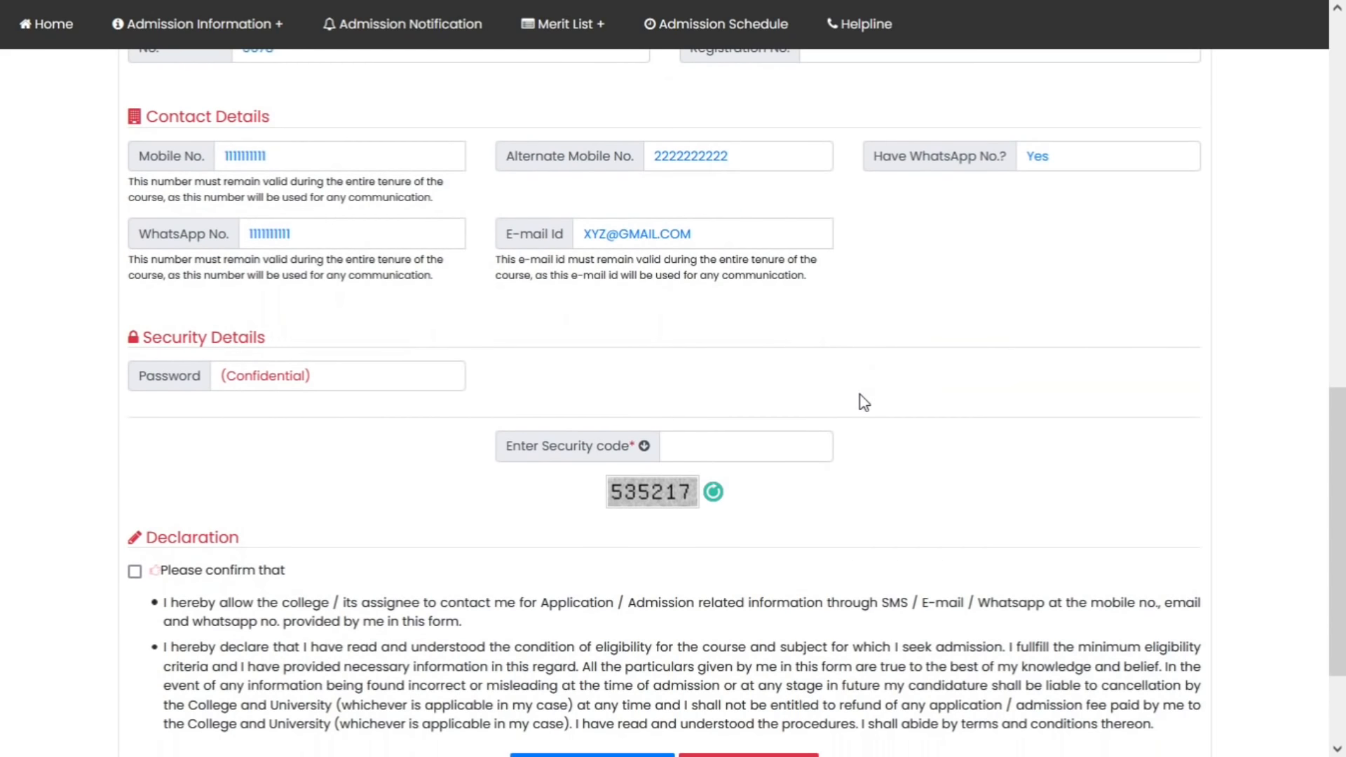
click(702, 446)
text(5352)
text(17)
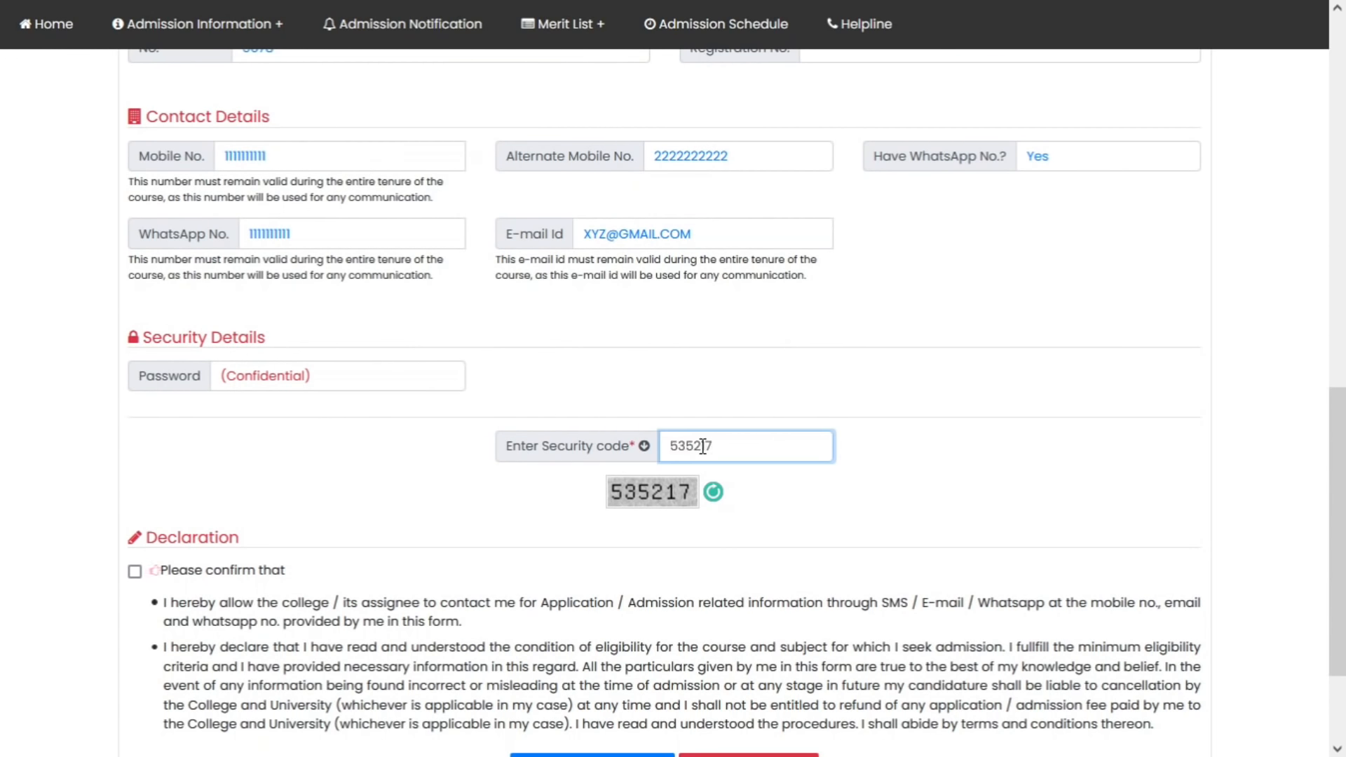
scroll(394, 544, down, 3)
click(134, 414)
click(735, 610)
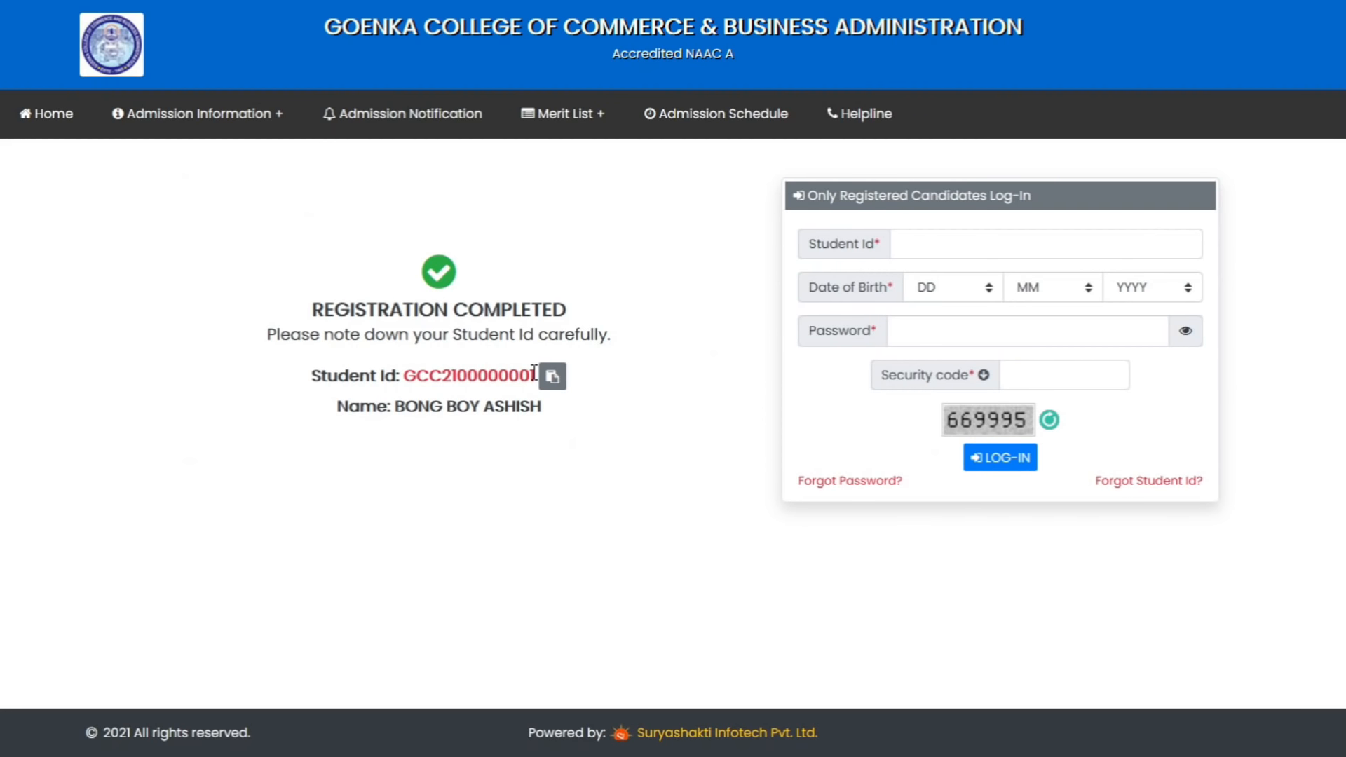
Copy the newly issued Student Id into the log-in form's student ID field
drag(540, 377, 405, 377)
key(ctrl+c)
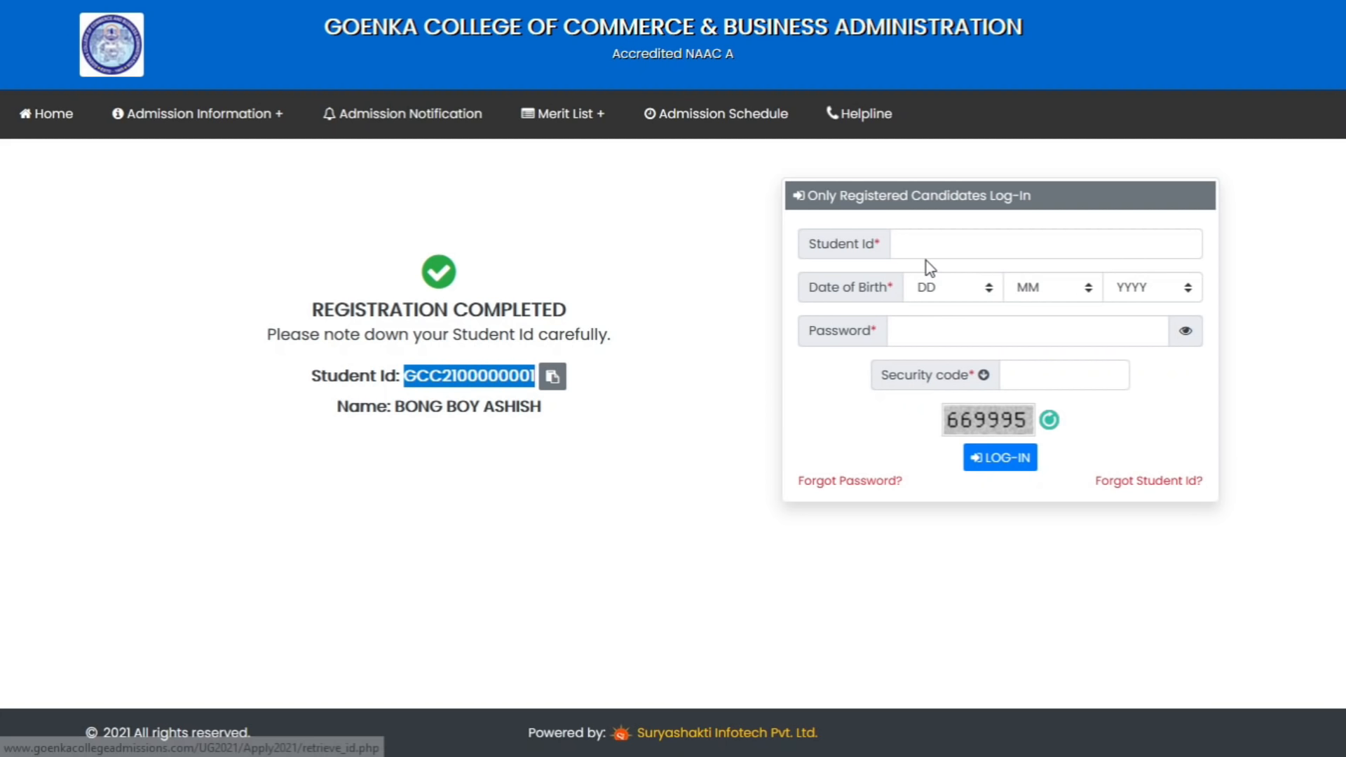
click(629, 263)
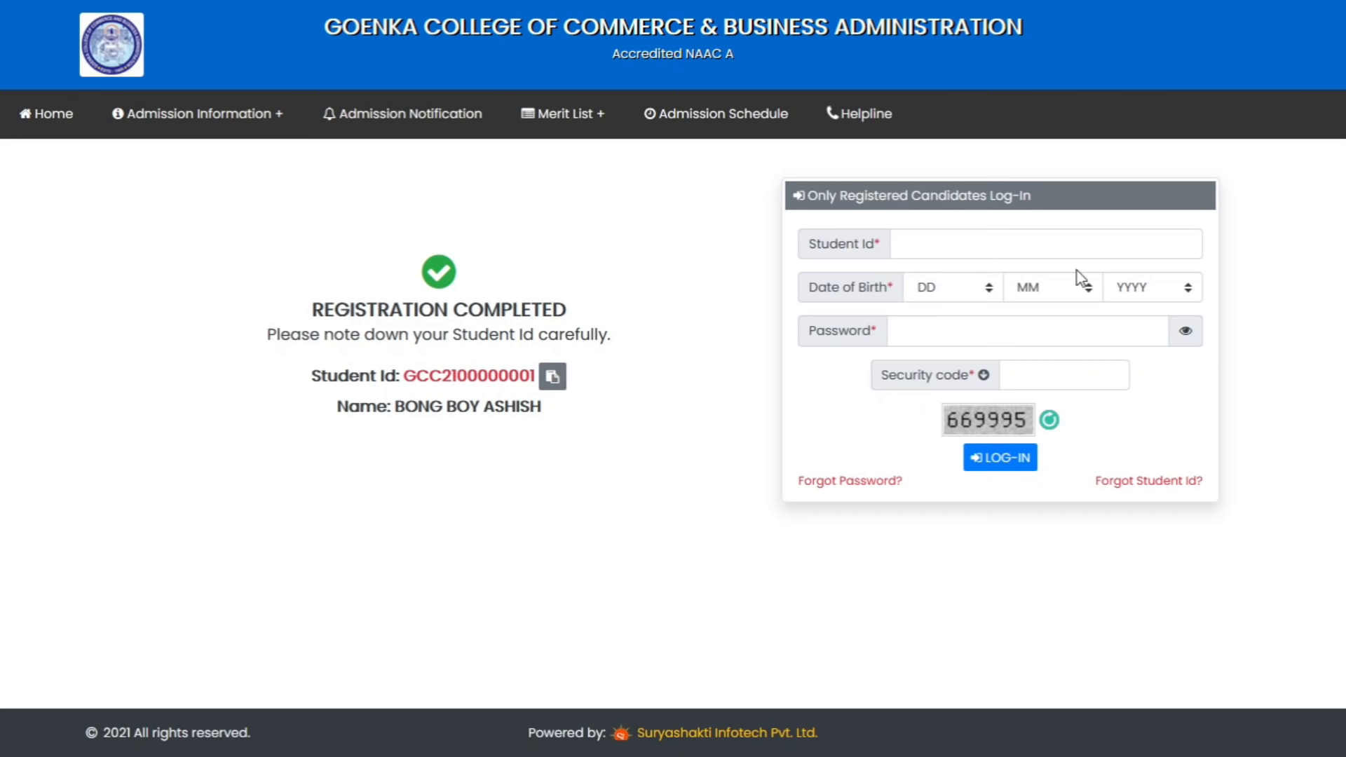
click(1016, 246)
key(ctrl+v)
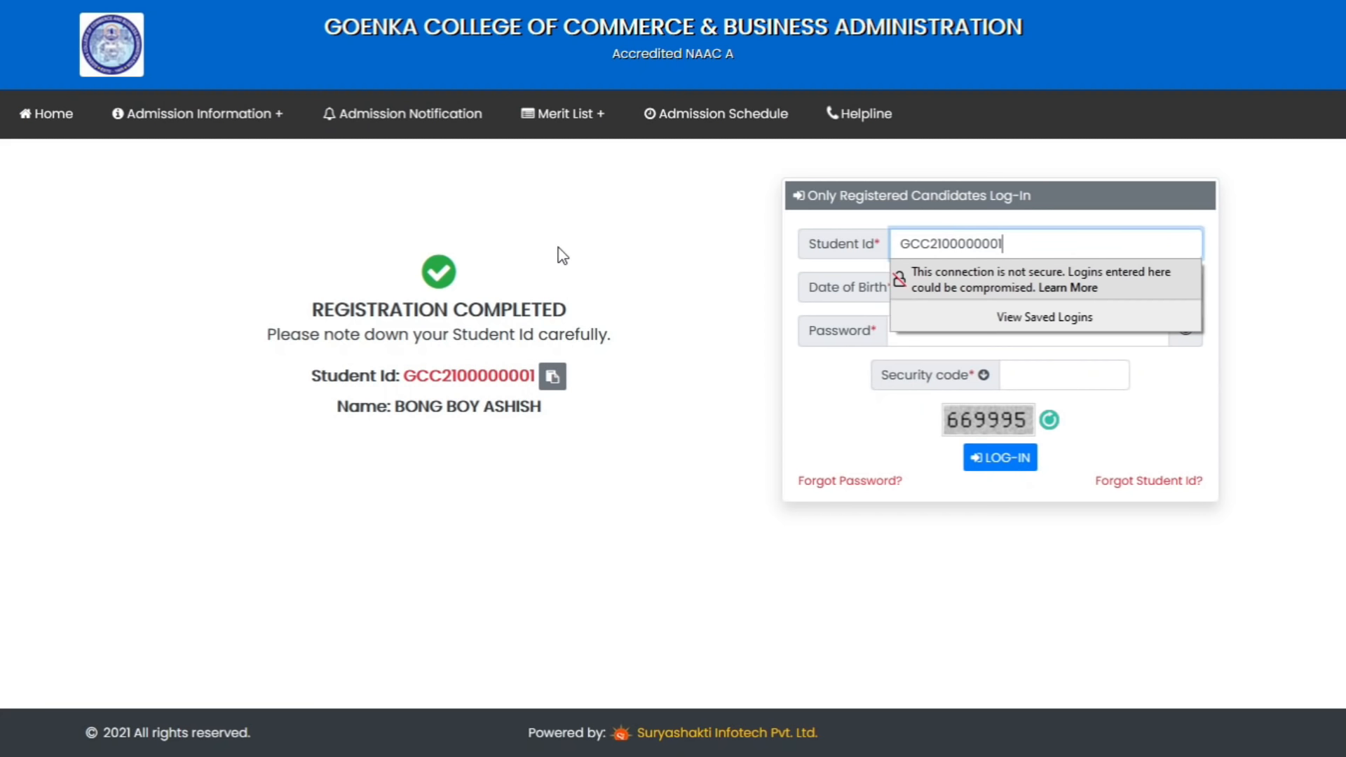
Fill in the date of birth, password and security code, and log in
key(Tab)
key(Down)
key(Tab)
key(Down)
key(Tab)
key(Down)
key(Tab)
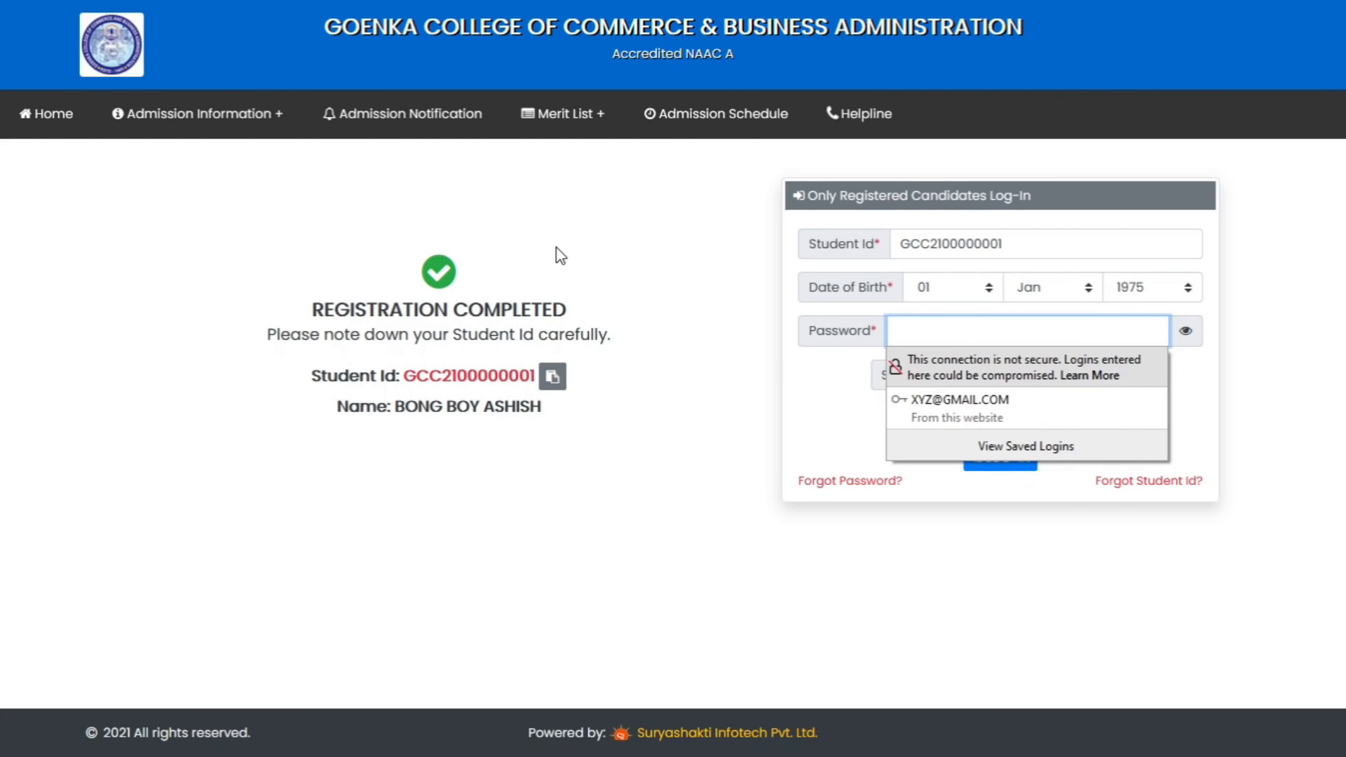
text(********)
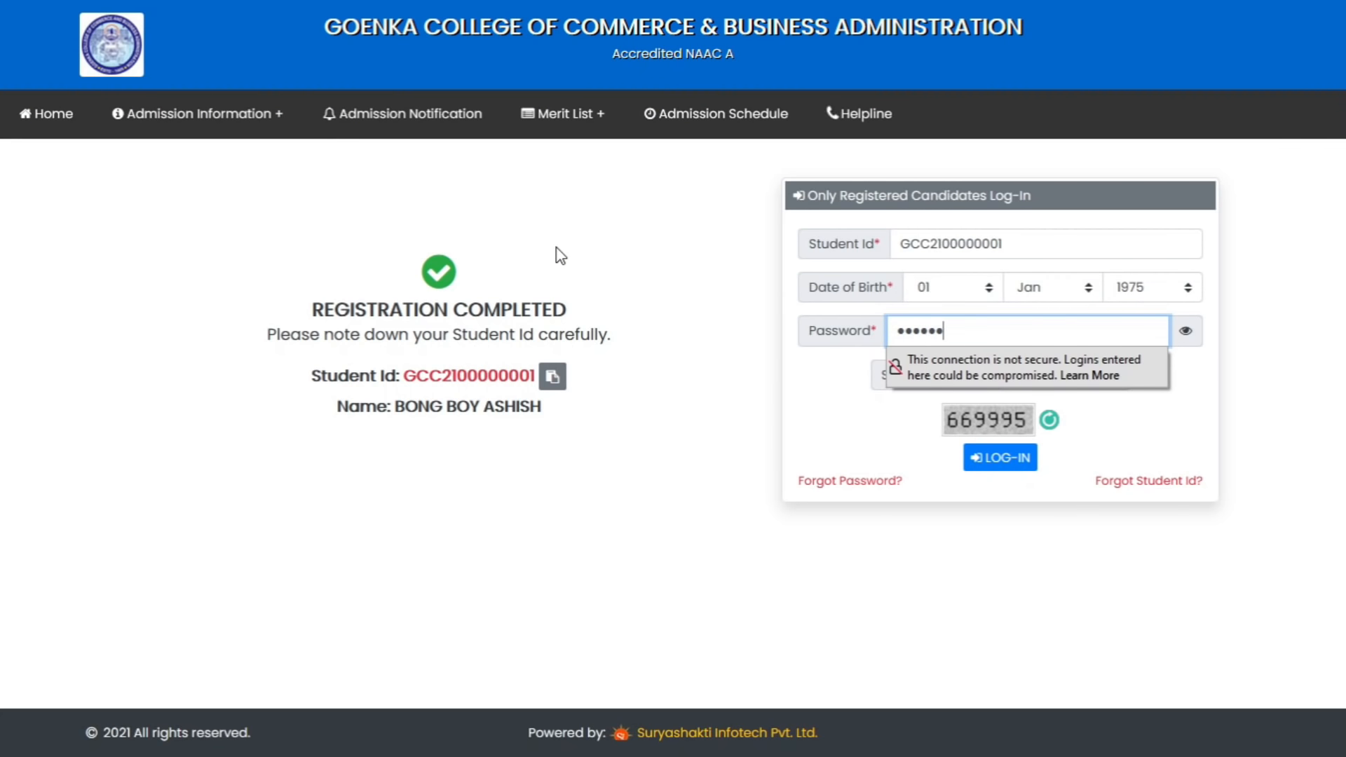
text(**)
key(Tab)
text(6699)
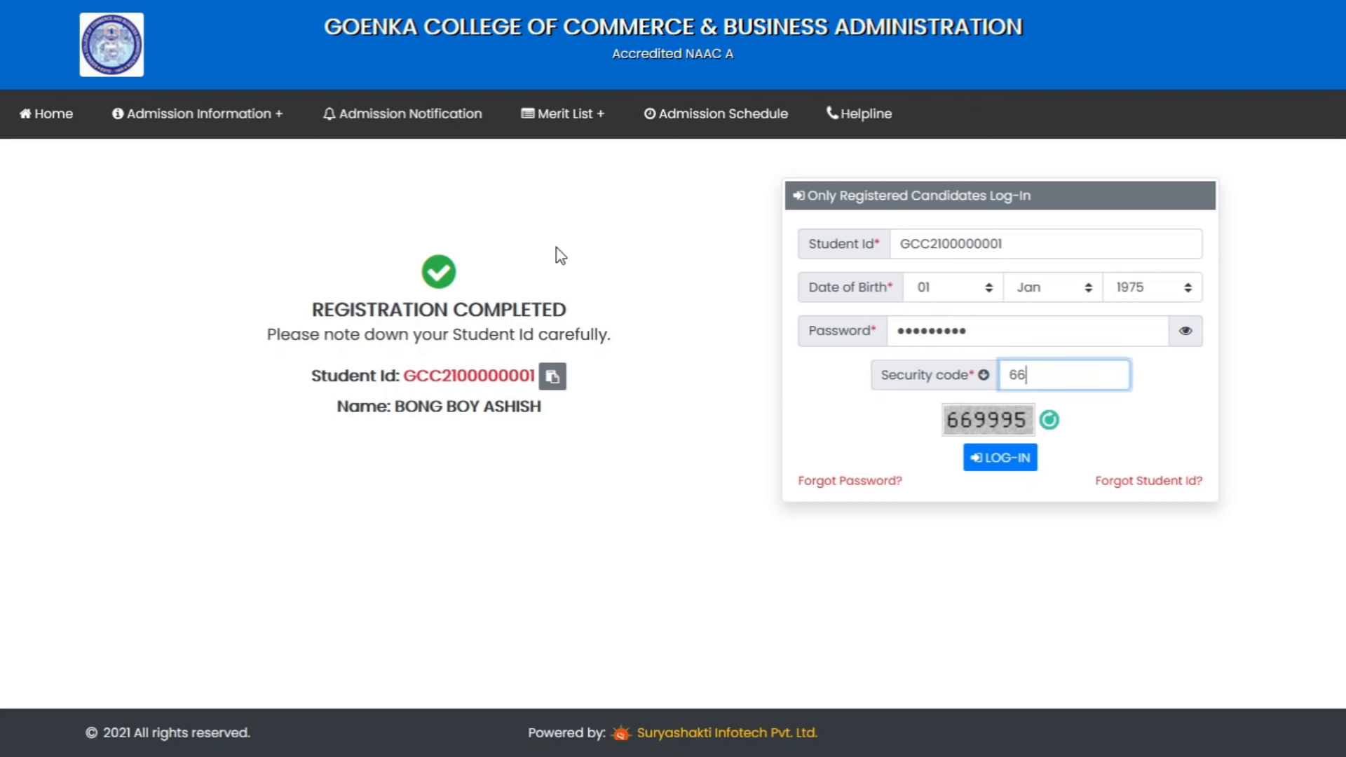
text(95)
click(1000, 459)
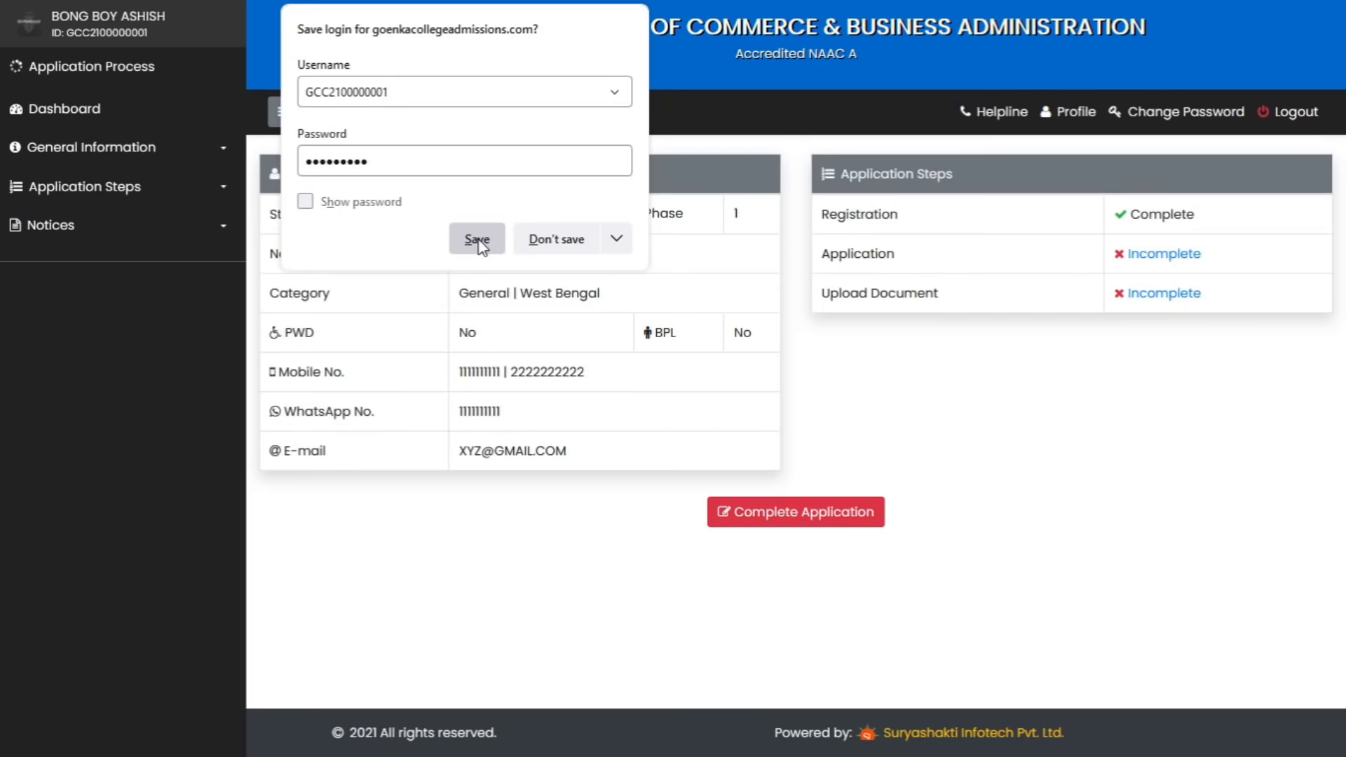
Open Complete Application and expand the Registration Details and Other Personal Details sections
click(472, 237)
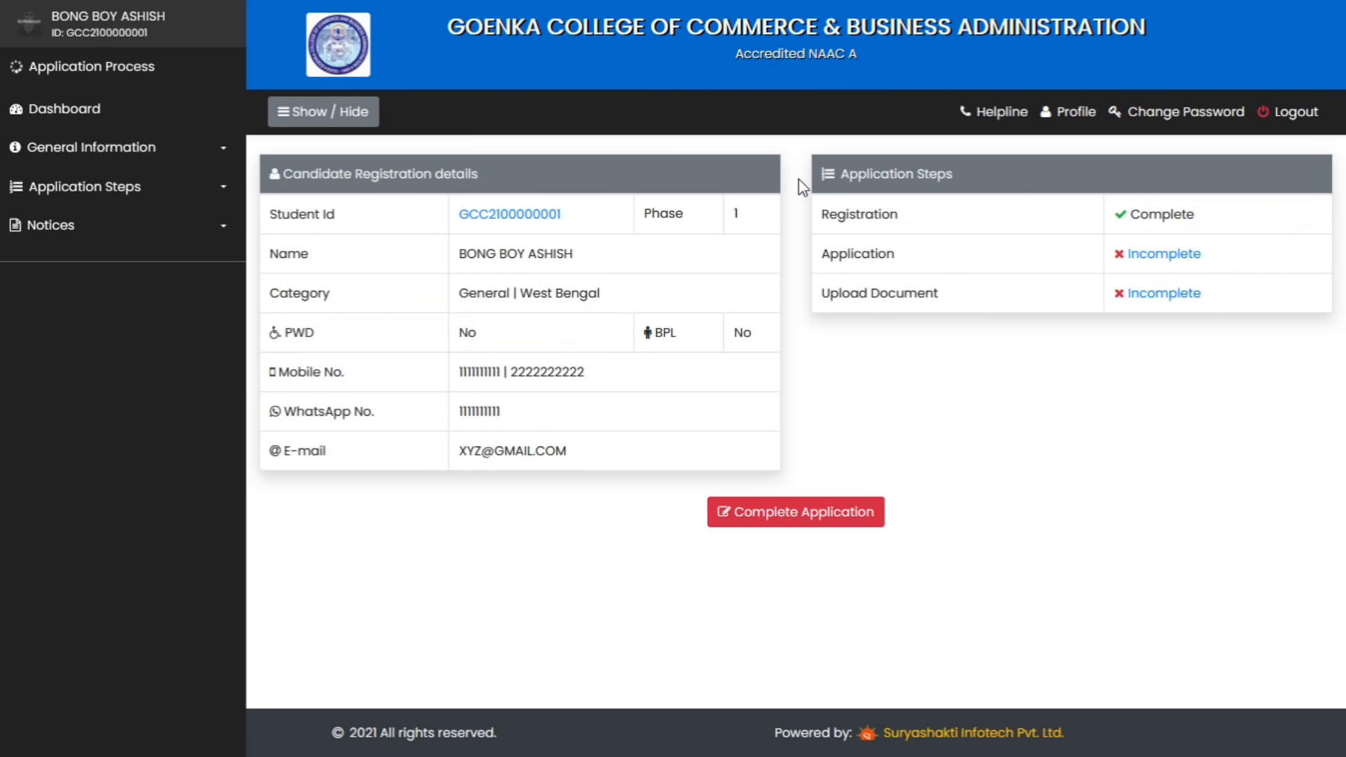
click(808, 520)
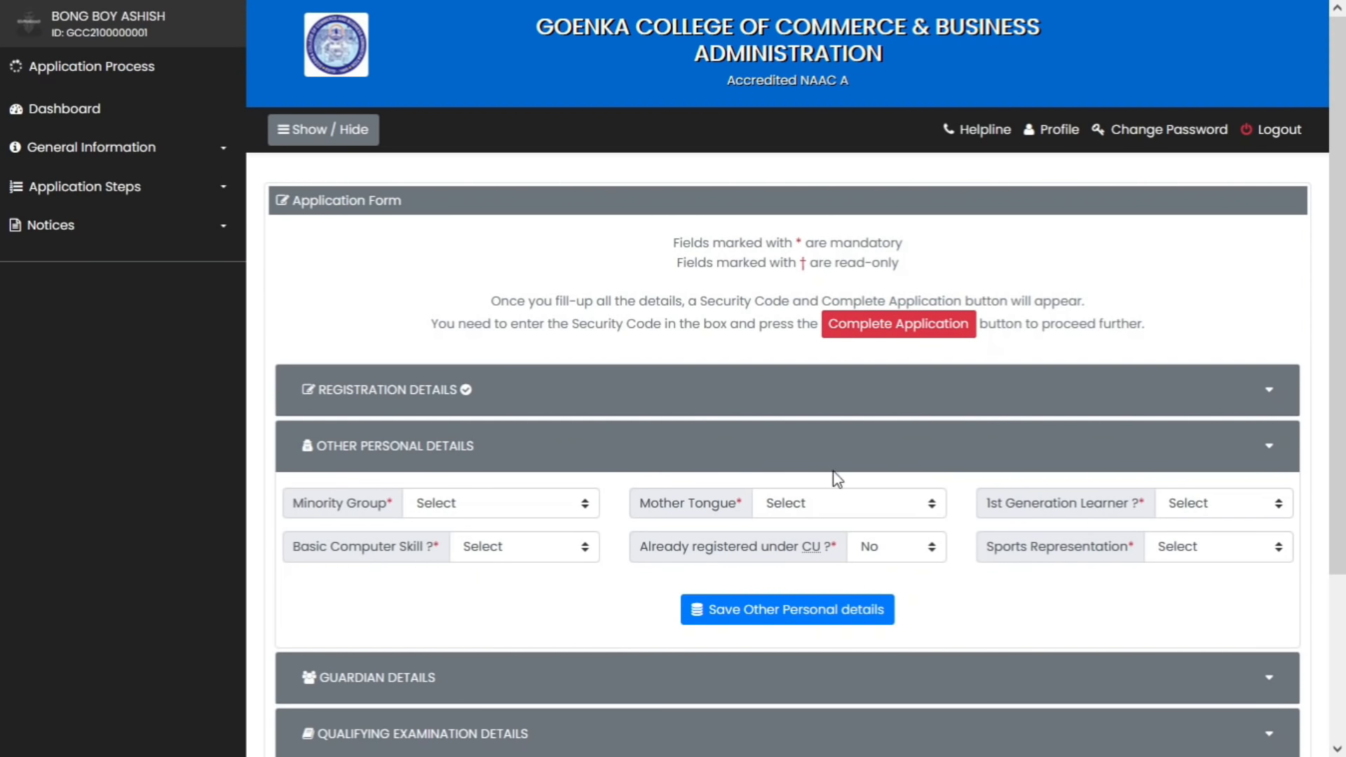
scroll(851, 475, down, 2)
click(435, 315)
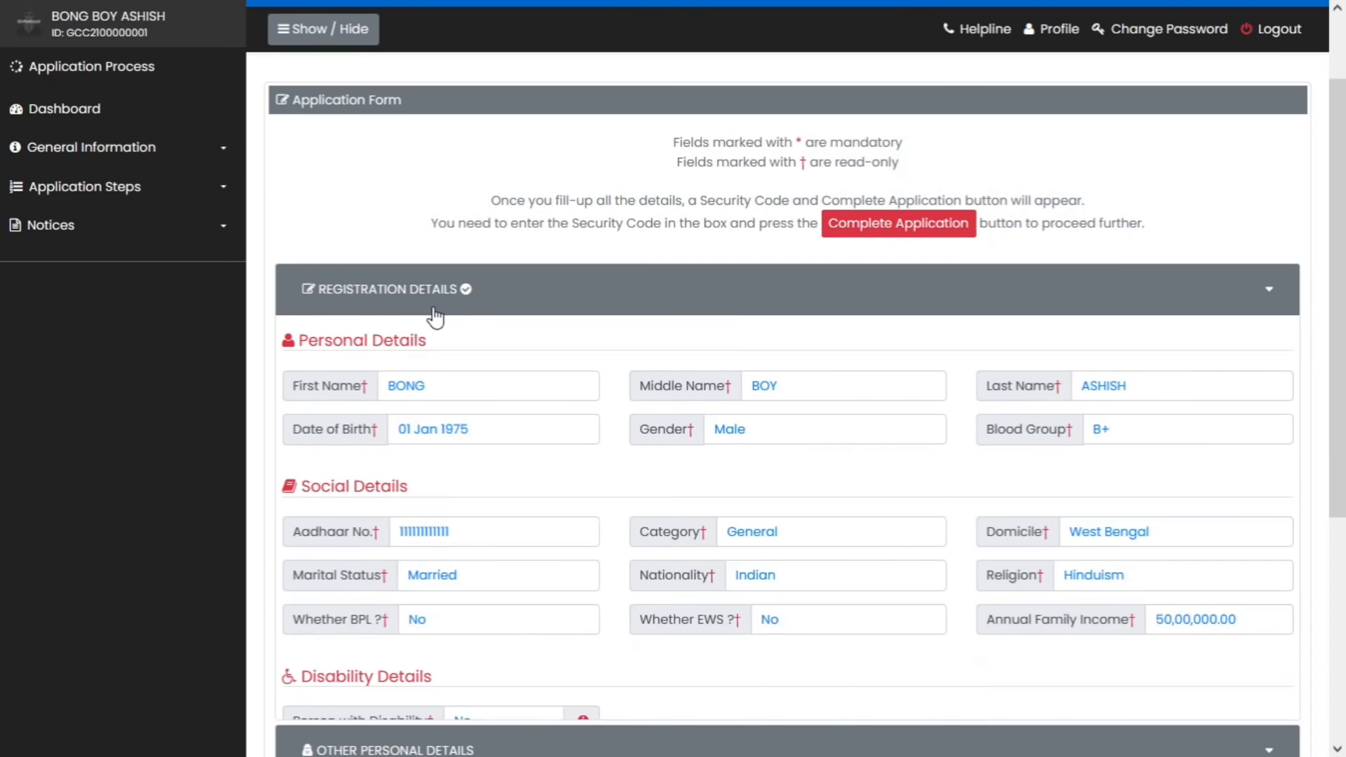
scroll(898, 425, down, 2)
click(421, 675)
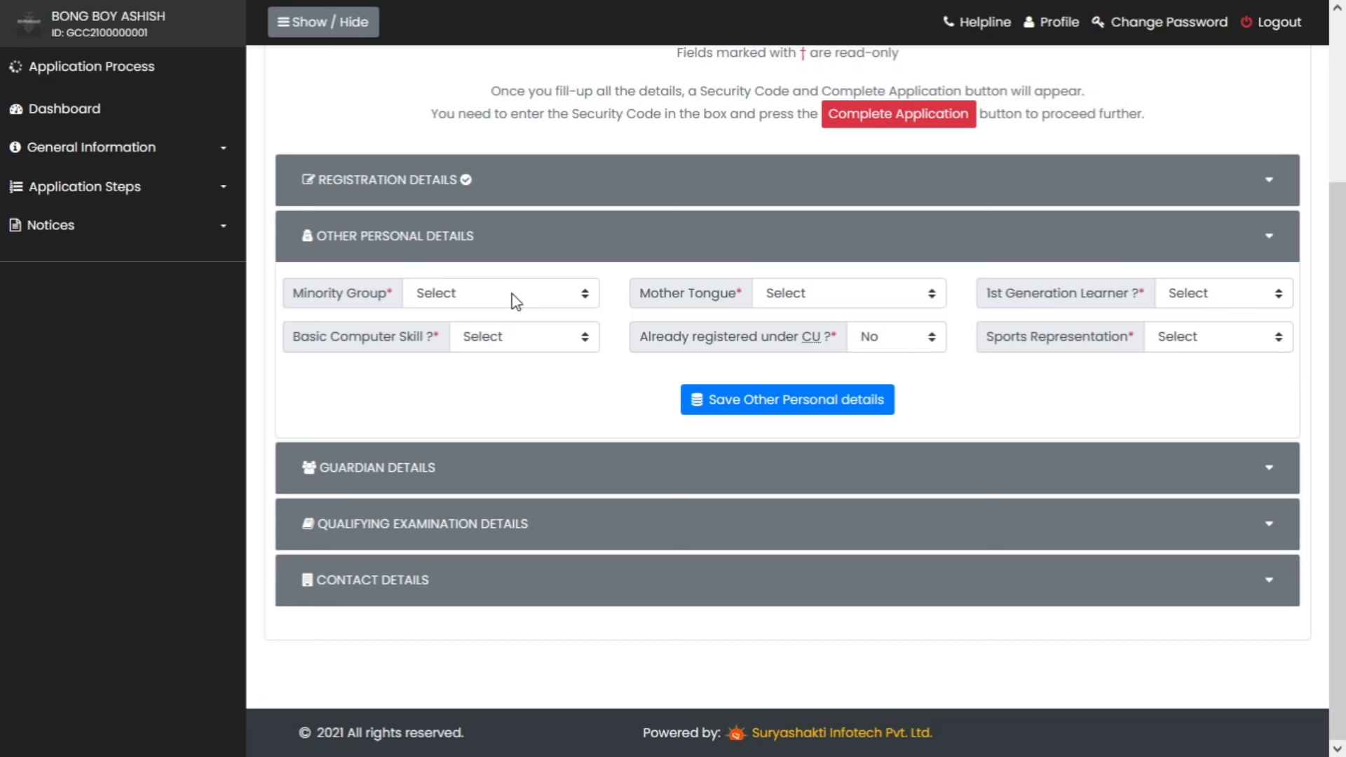
Set Minority Group No, Mother Tongue Bengali, 1st Generation Learner No, and Basic Computer Skill Yes
click(518, 293)
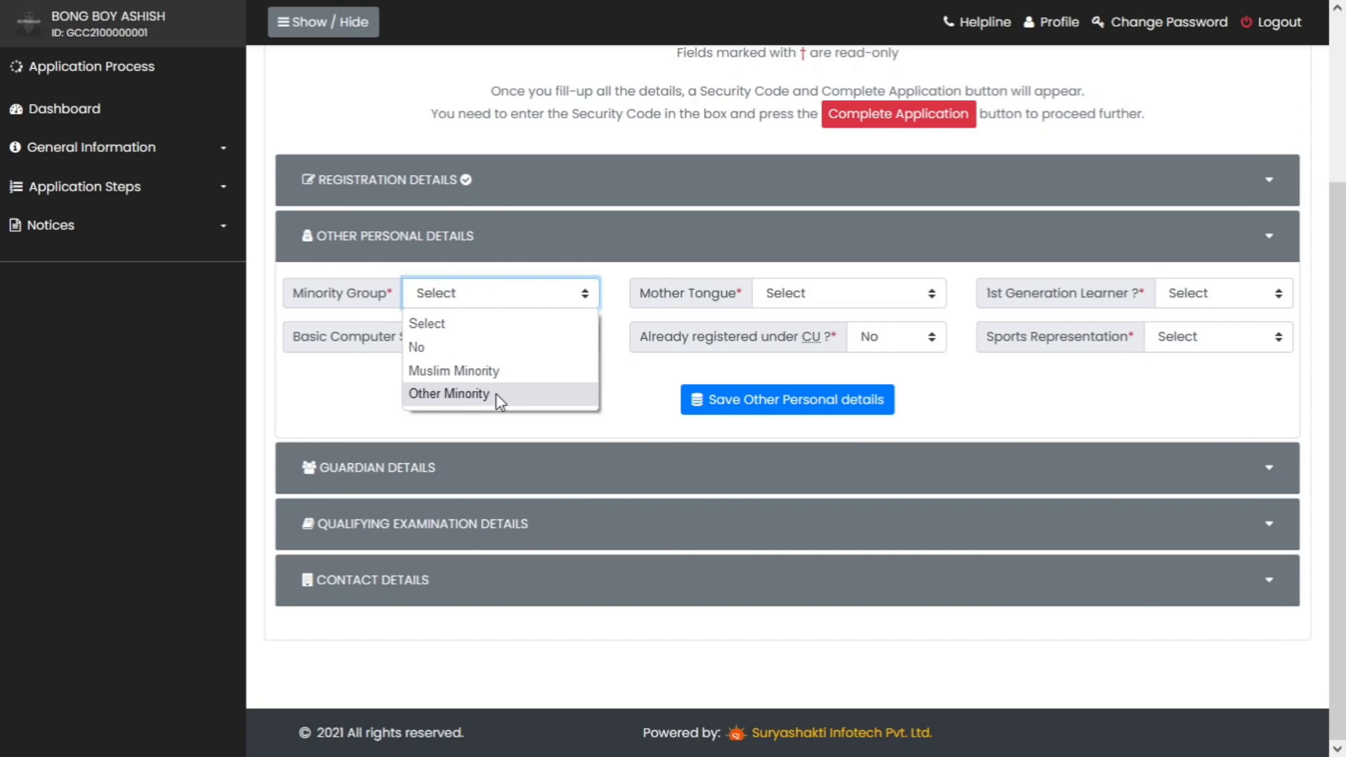
click(505, 348)
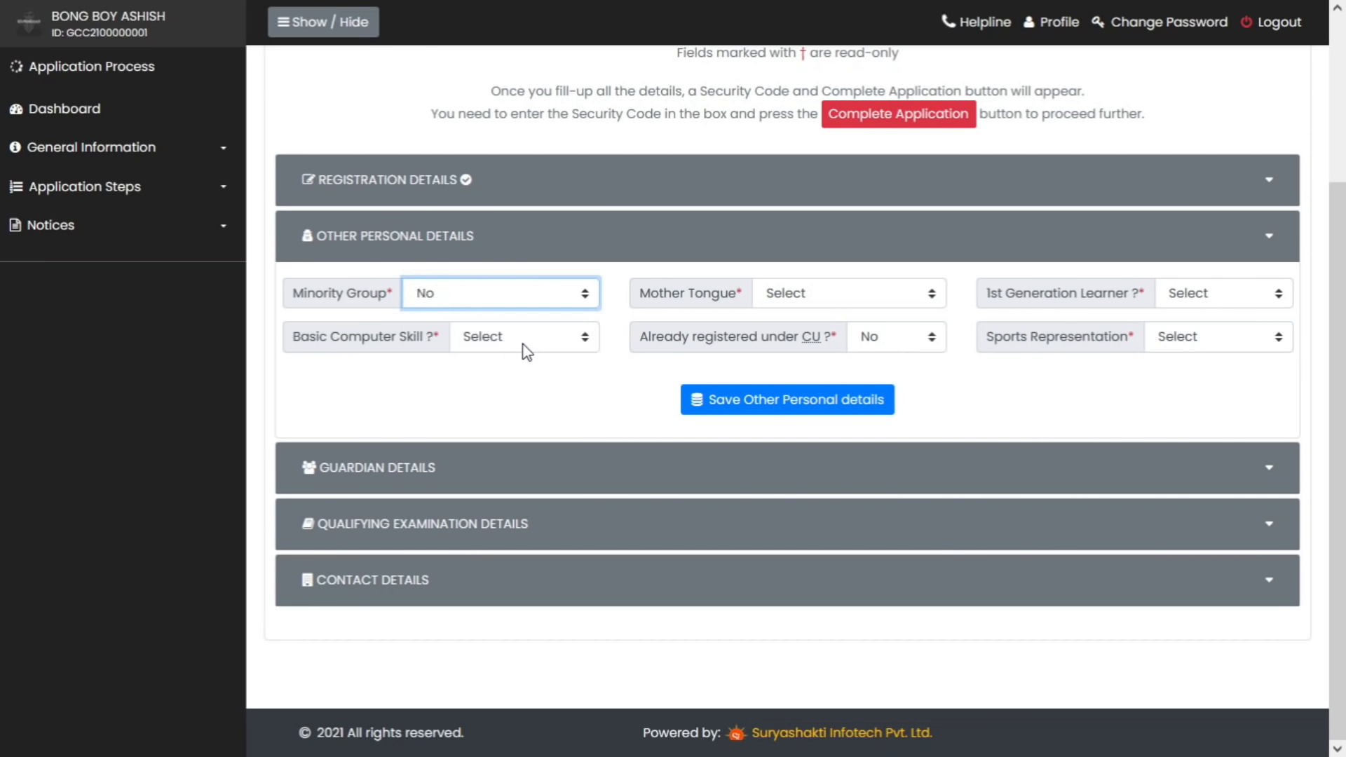
click(771, 295)
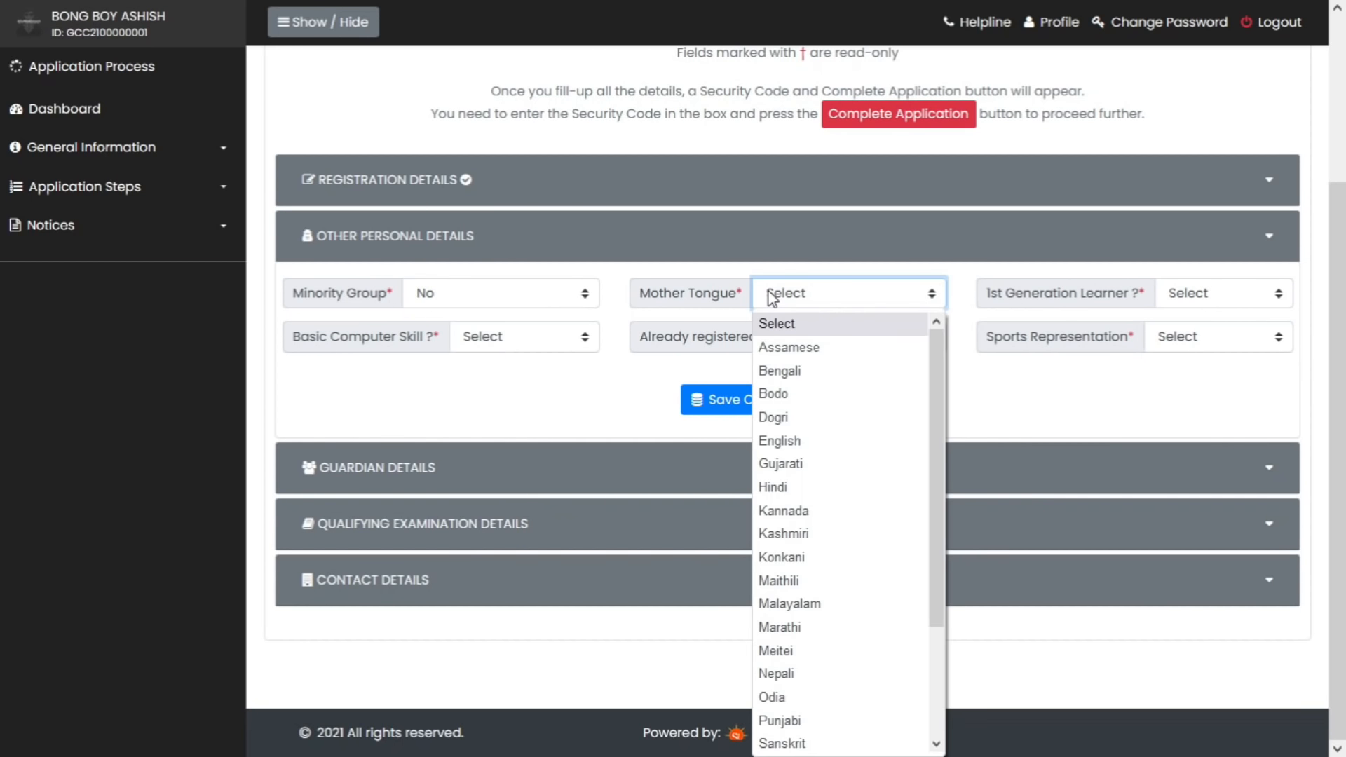
click(805, 372)
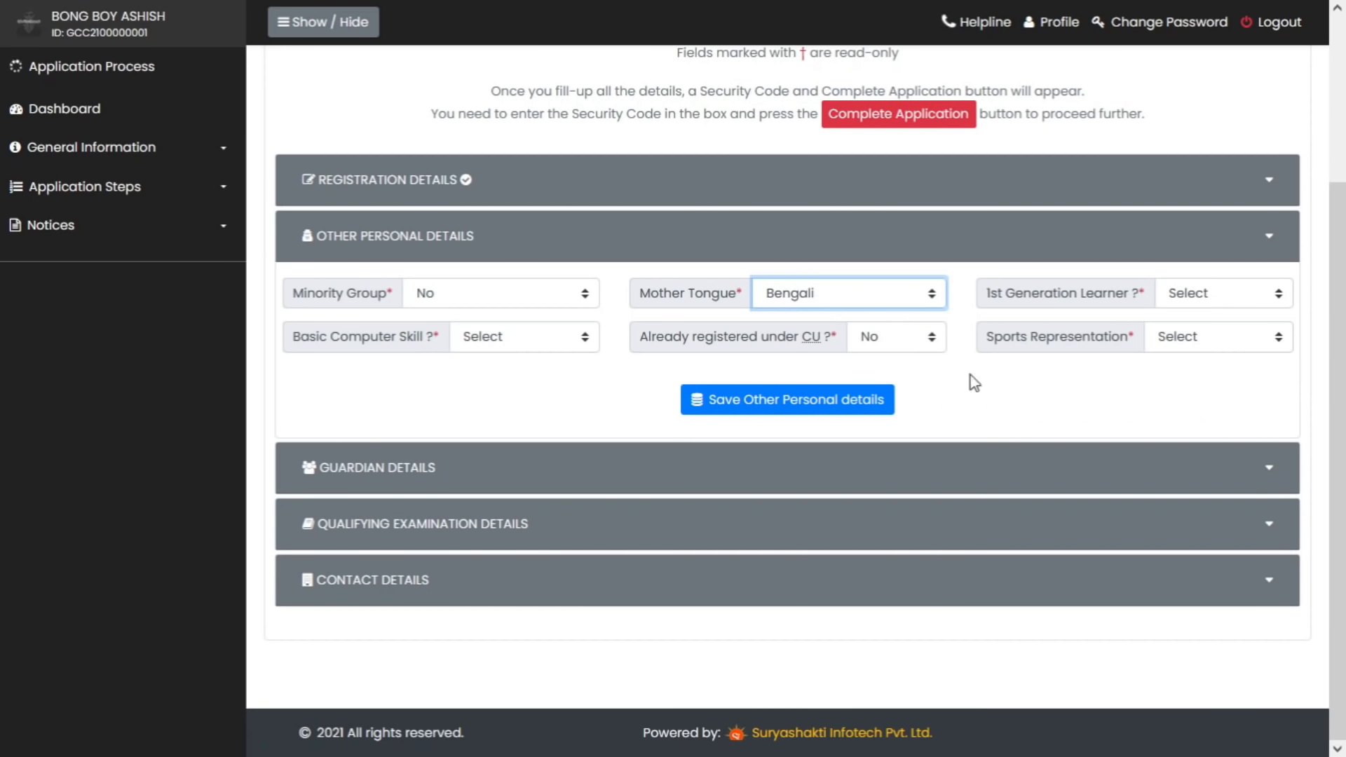
click(1189, 309)
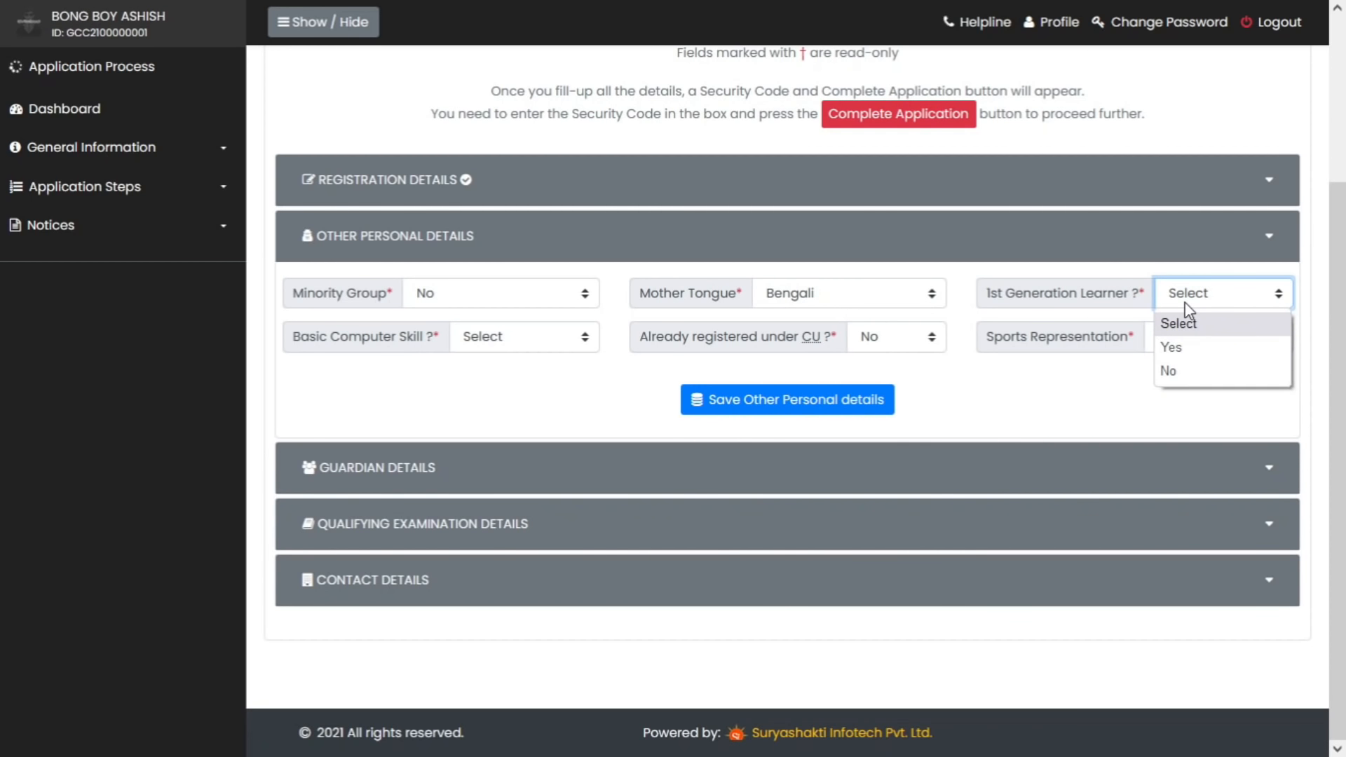
click(1169, 371)
click(527, 347)
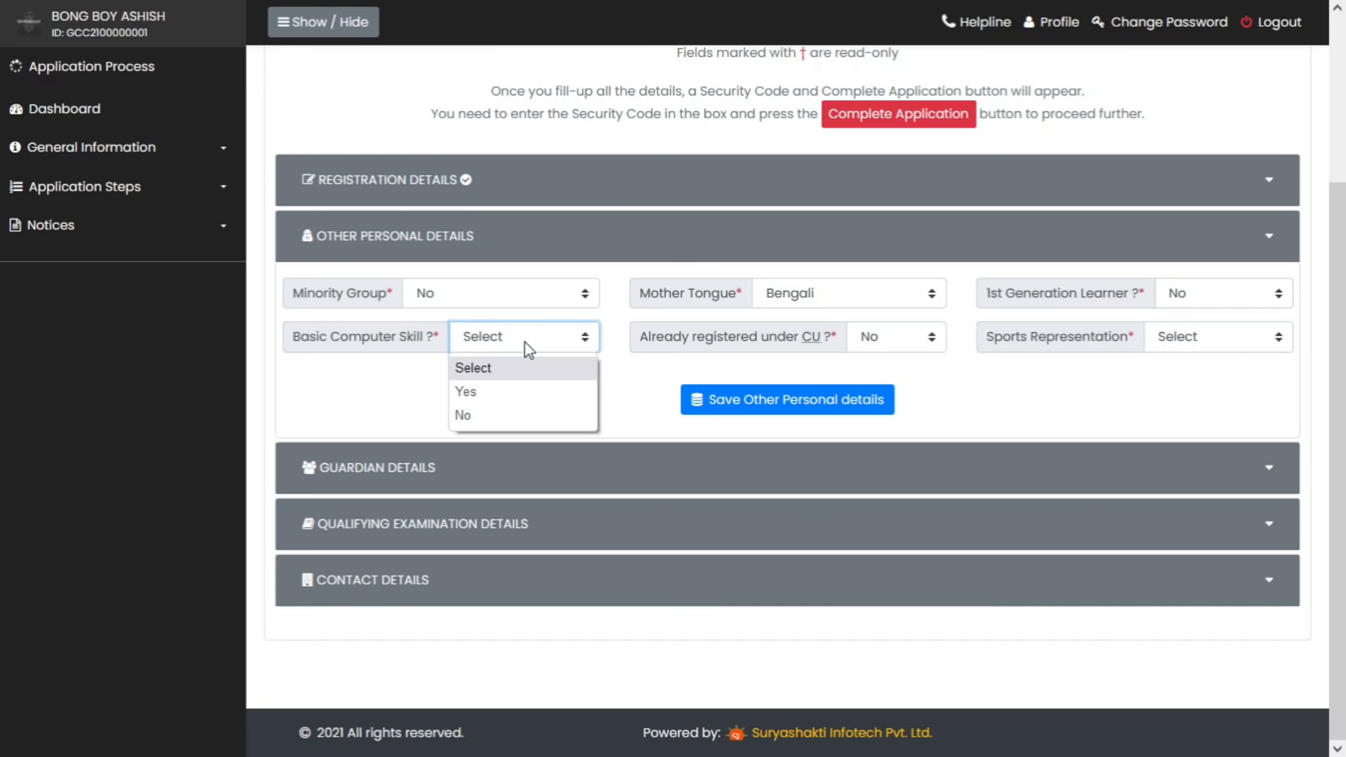
click(528, 394)
Set CU registration and Sports Representation to No, then save the Other Personal Details
click(890, 339)
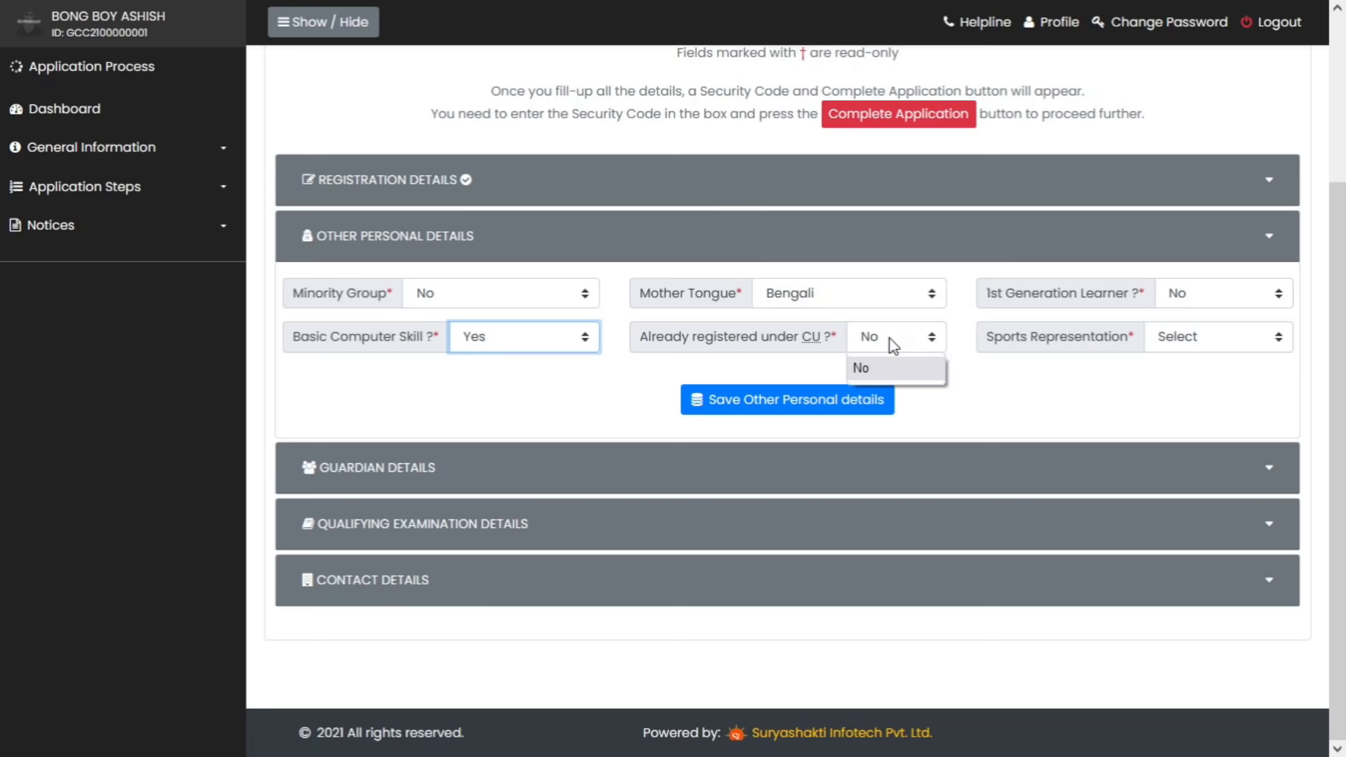
click(928, 399)
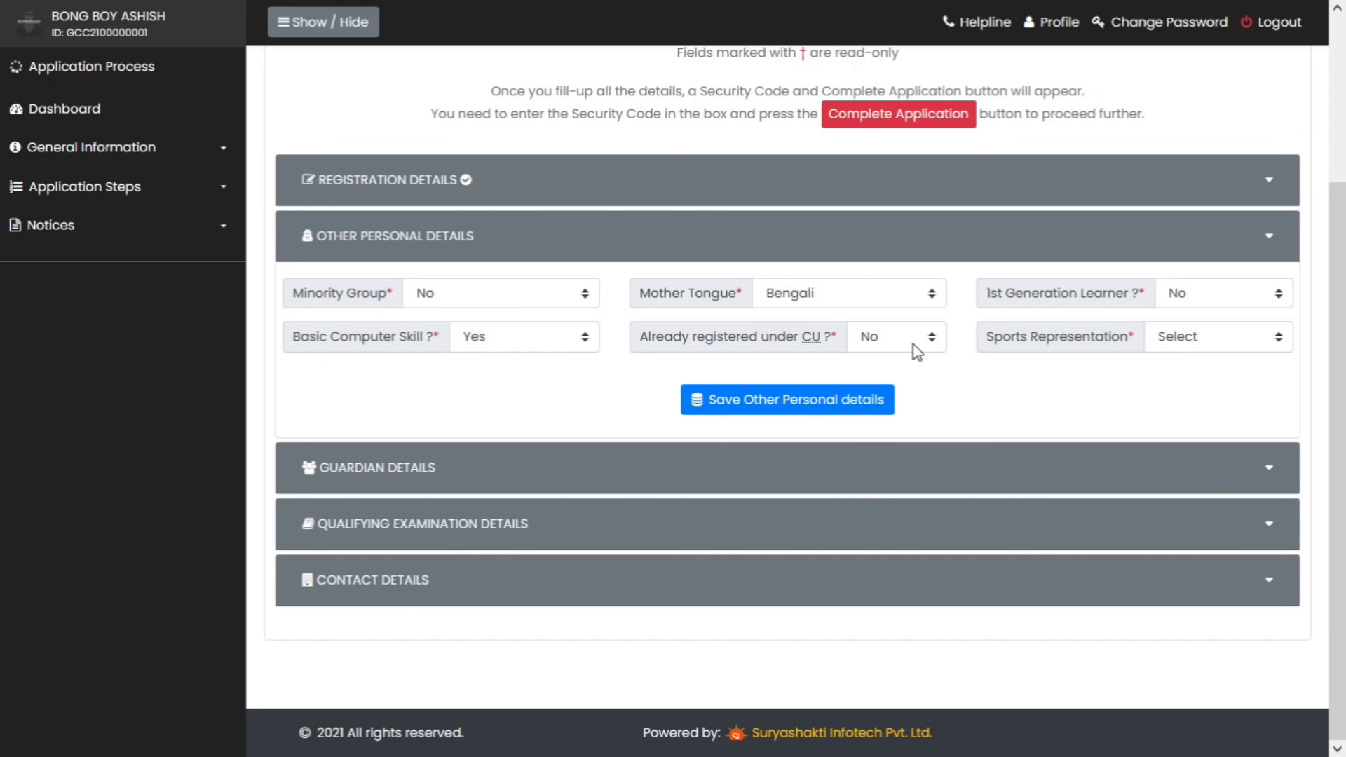
click(914, 347)
click(915, 370)
click(916, 377)
click(1232, 348)
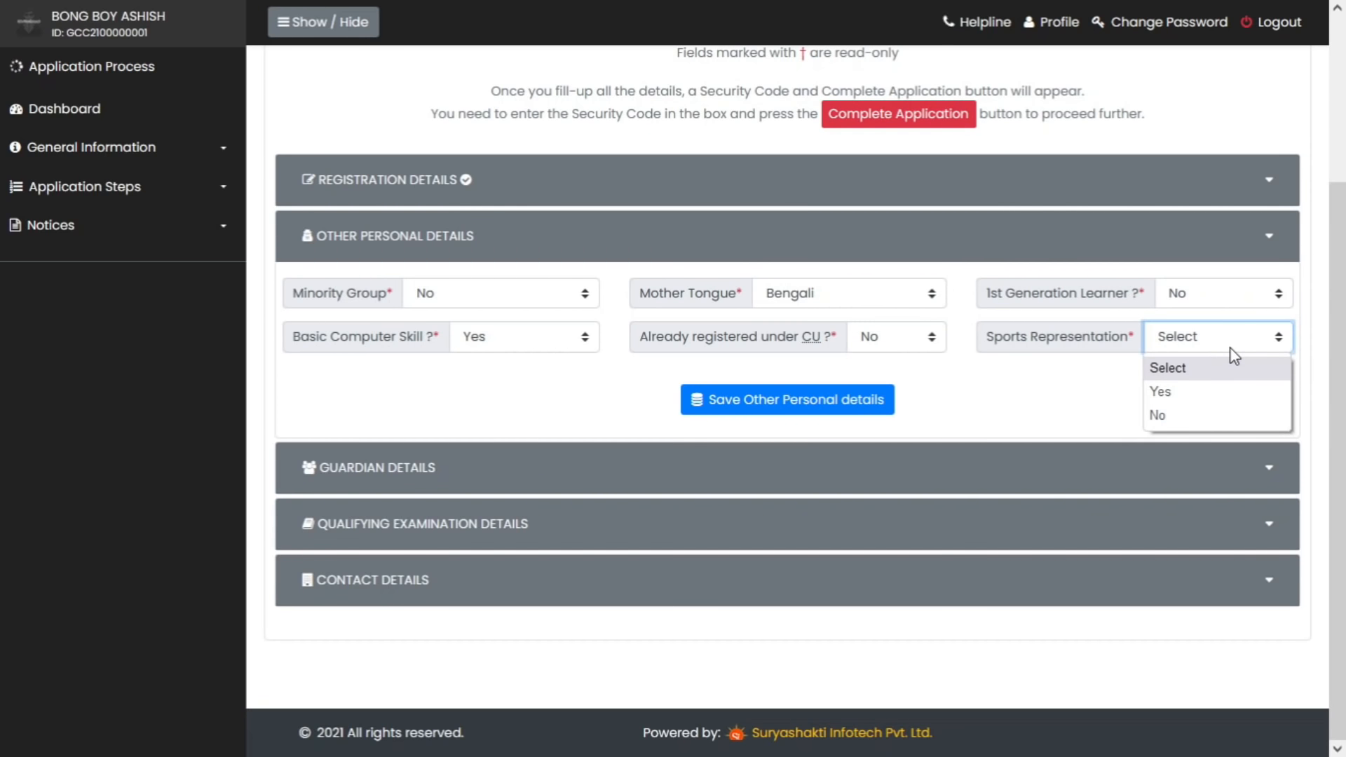
click(1236, 391)
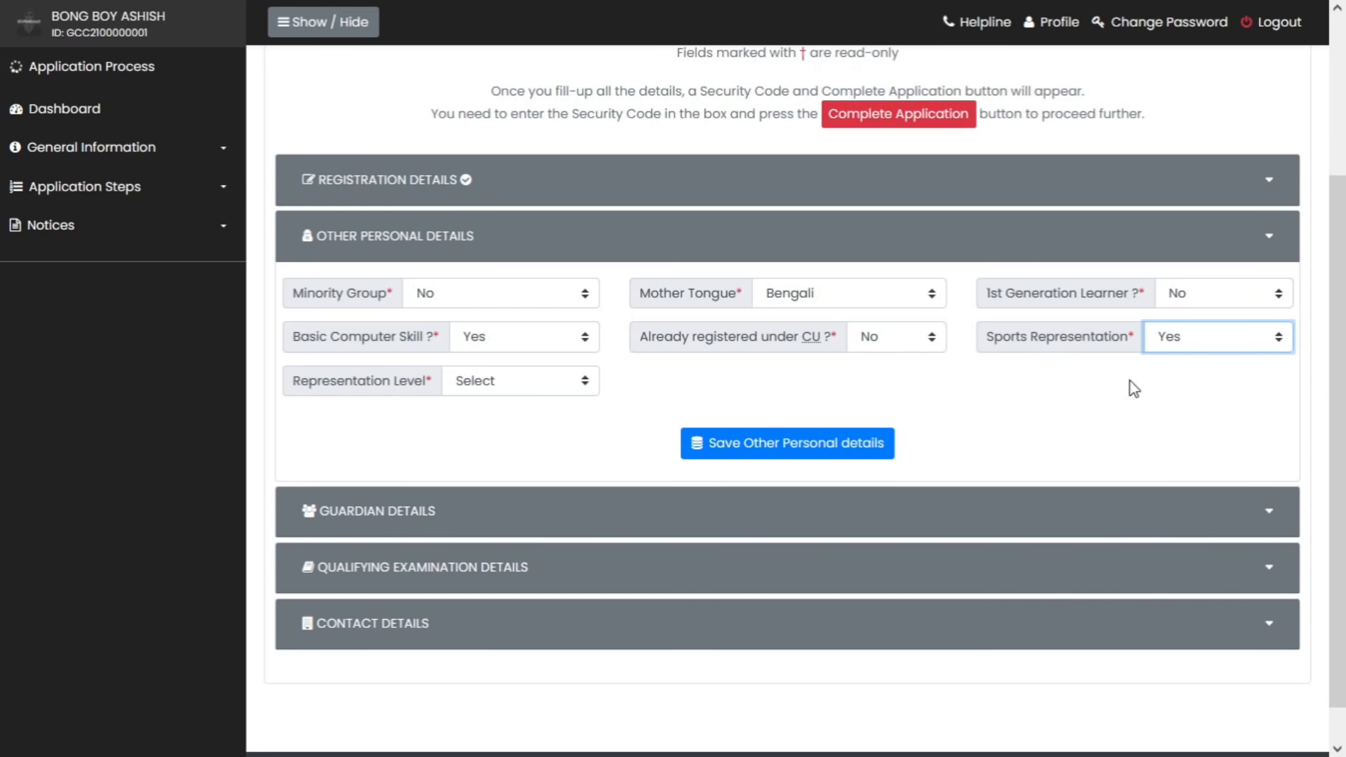
click(495, 385)
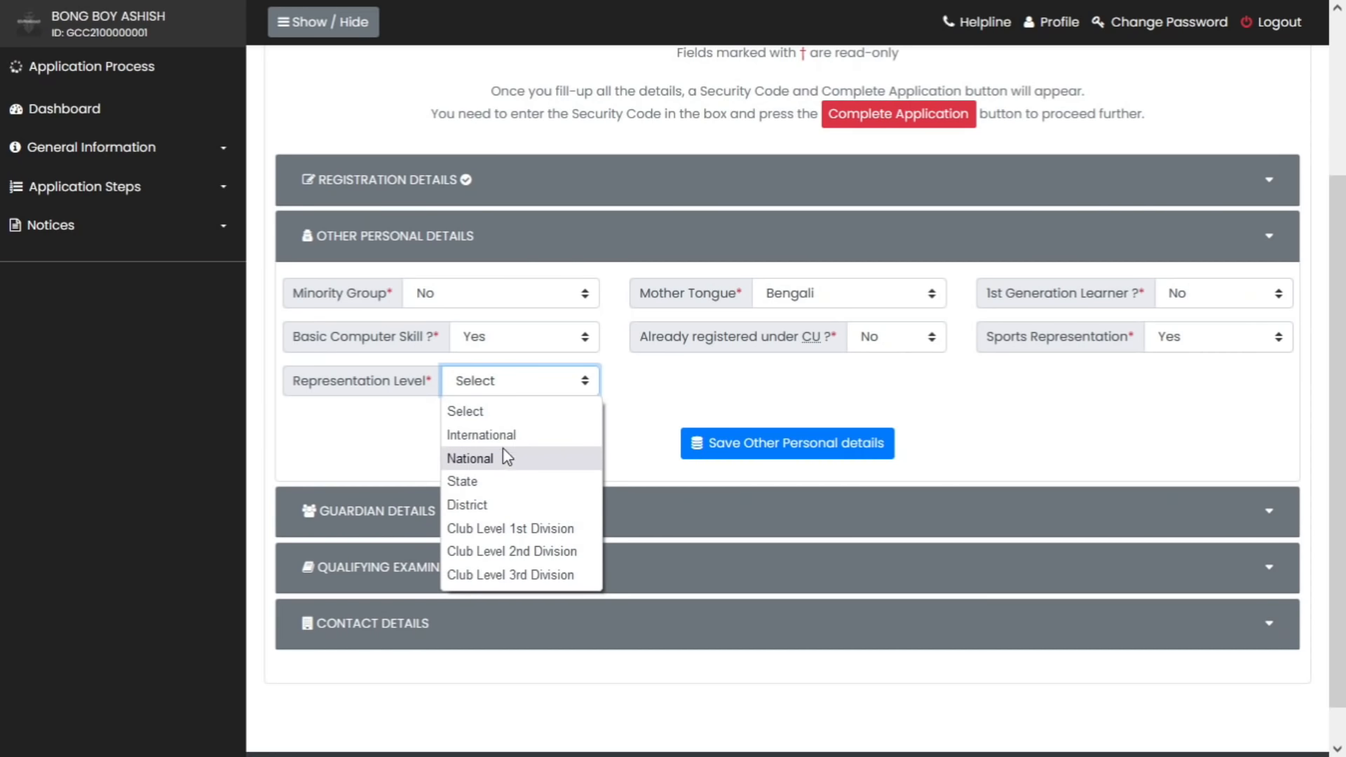
click(1212, 349)
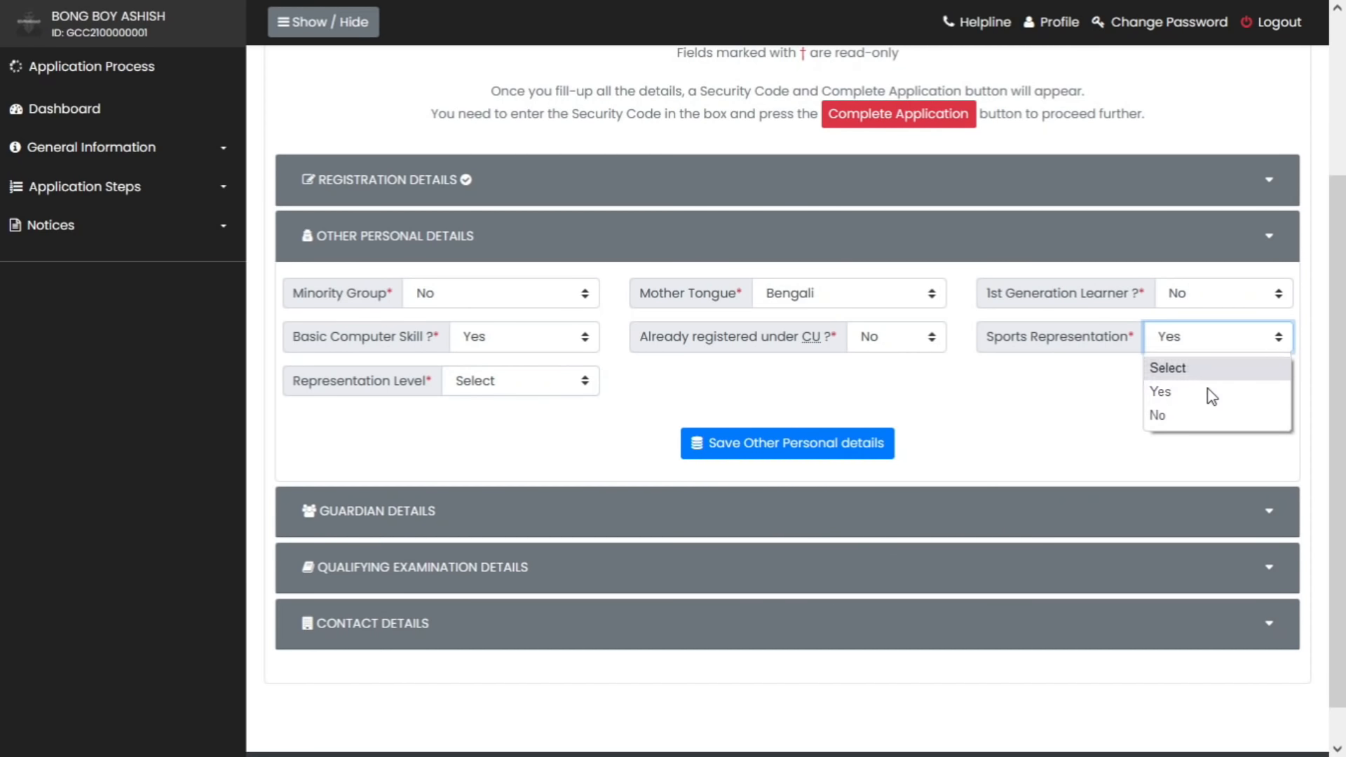
click(1208, 416)
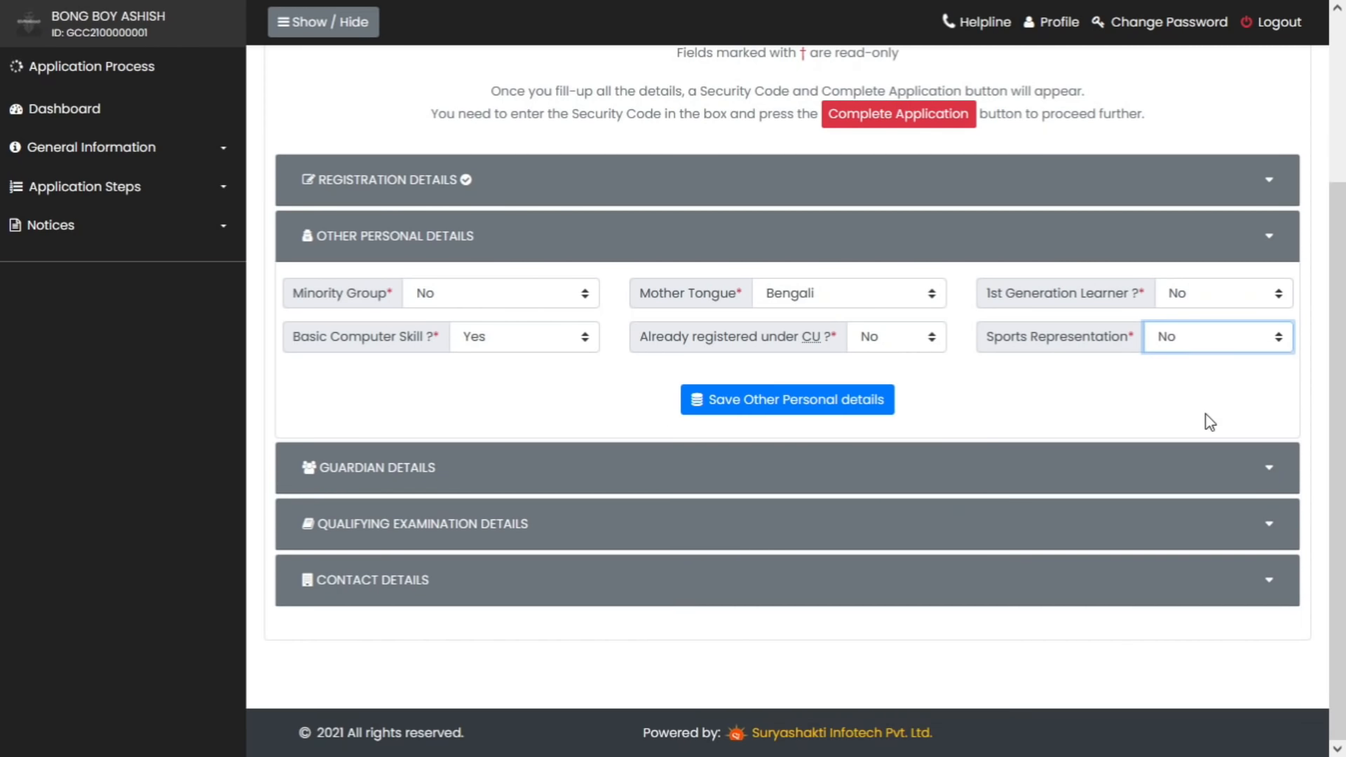
click(781, 404)
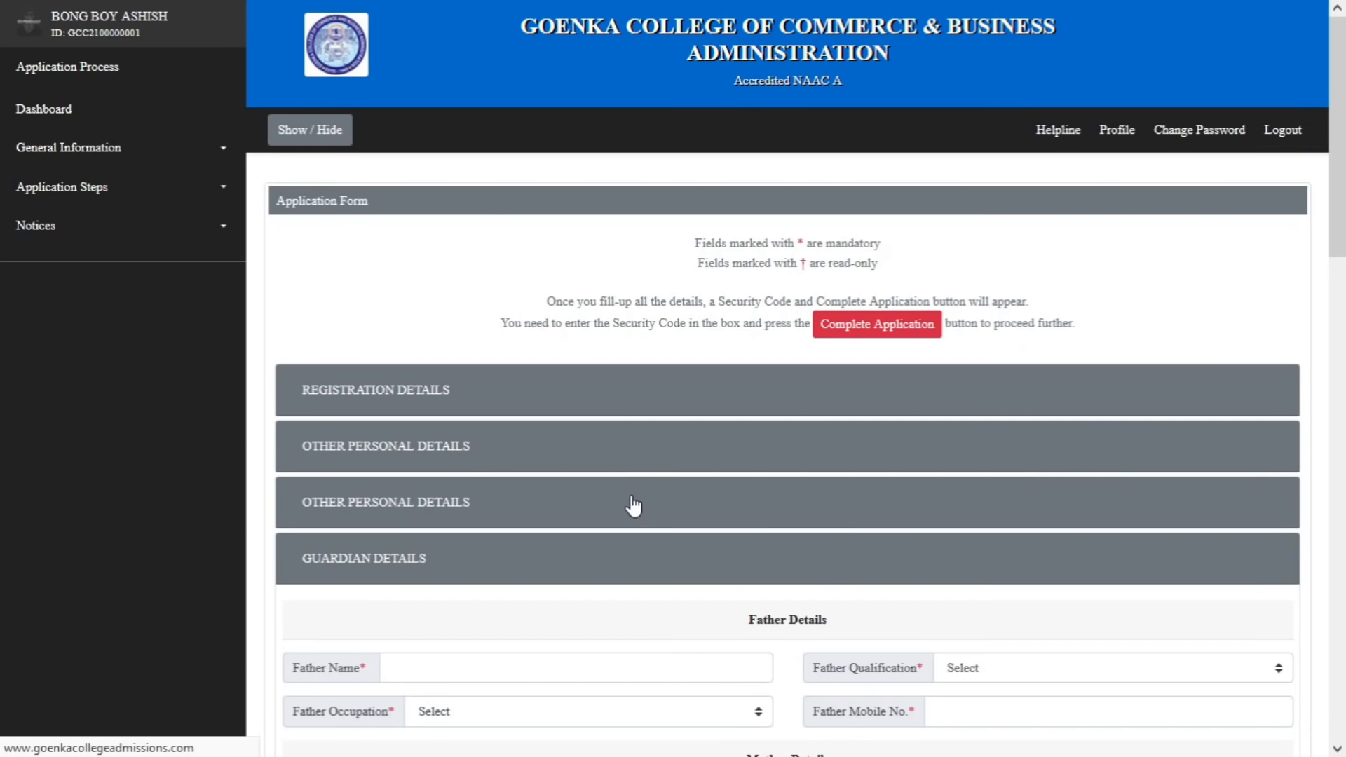
Enter the father's name and mobile number, with PG and above qualification and Business occupation
scroll(709, 466, down, 3)
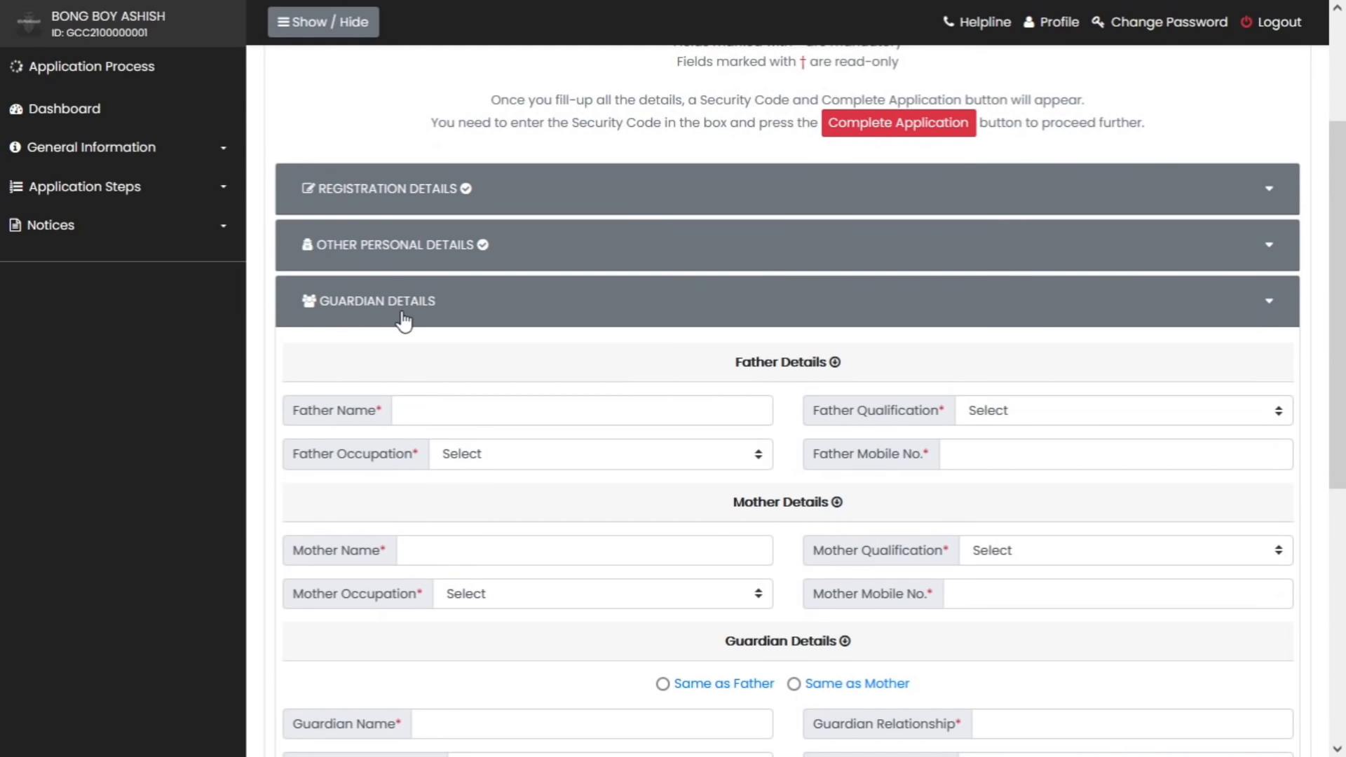
scroll(721, 431, down, 1)
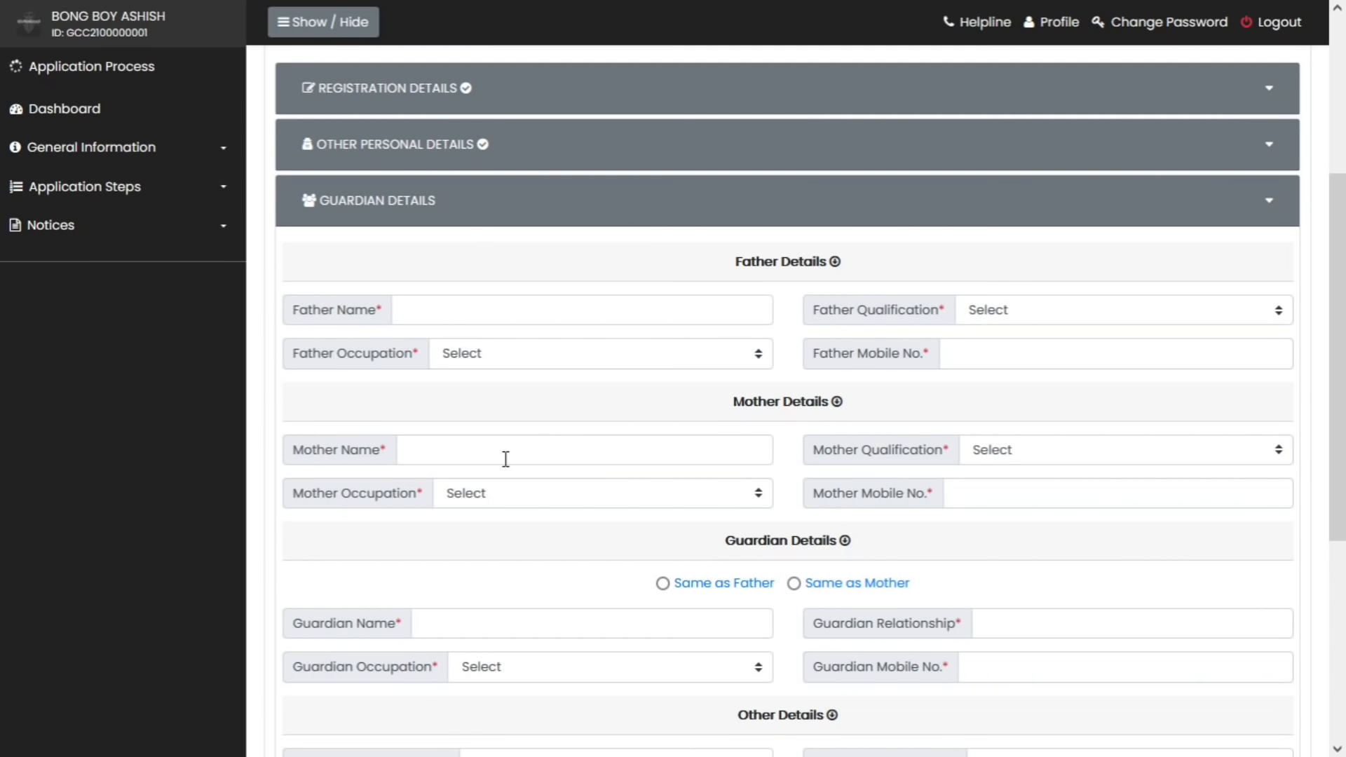
click(603, 304)
text(xxx)
click(1131, 317)
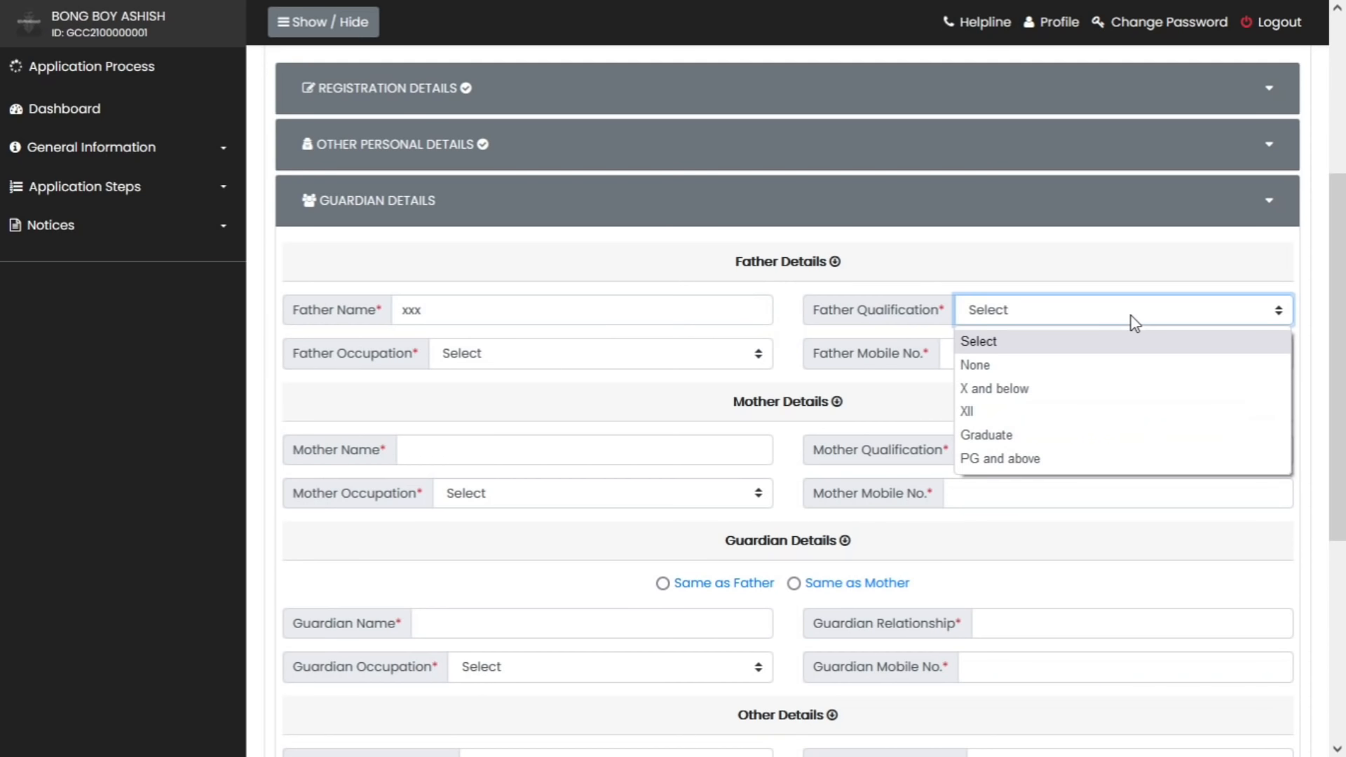
click(1111, 460)
click(505, 363)
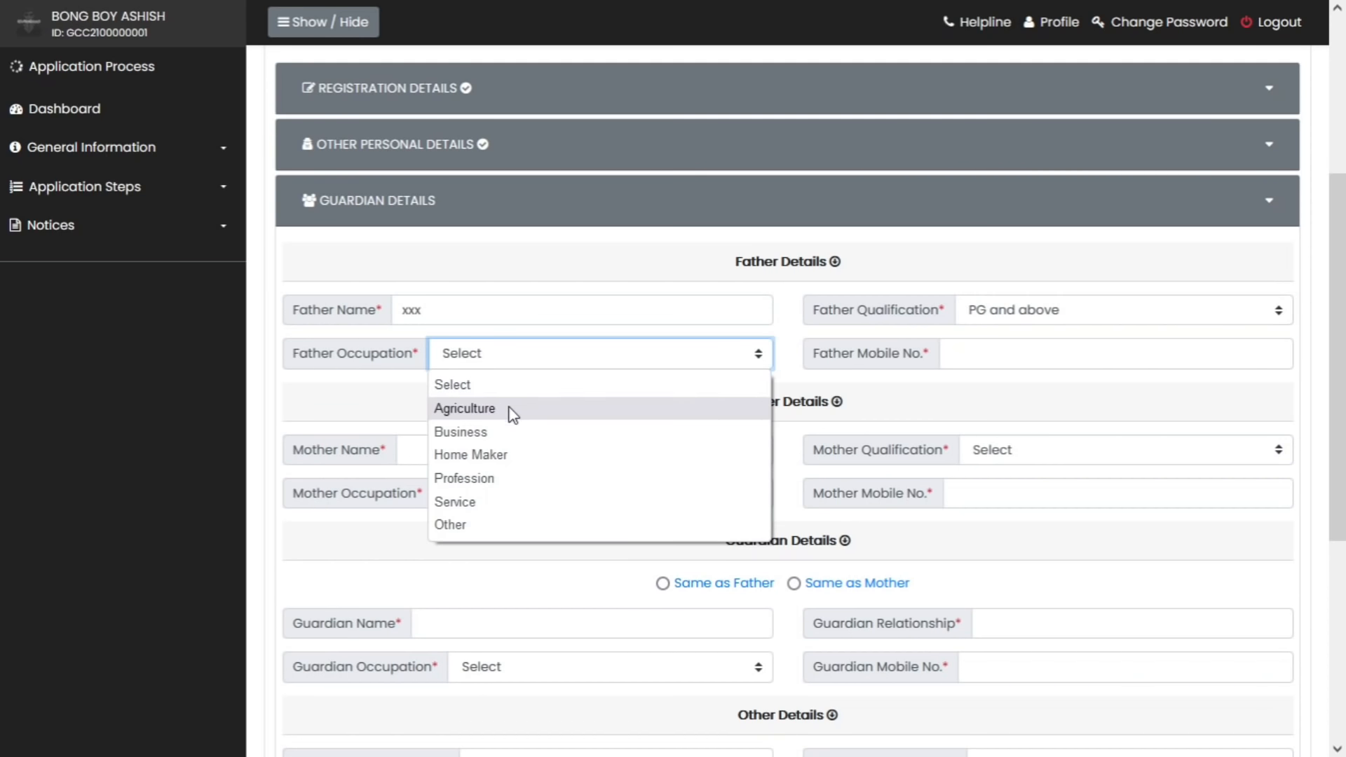
click(508, 432)
click(1084, 352)
text(1111111111)
Enter the mother's name, with PG and above qualification and Home Maker occupation
click(585, 450)
text(vvvv)
click(1126, 450)
click(1110, 598)
click(596, 494)
click(519, 619)
click(1118, 493)
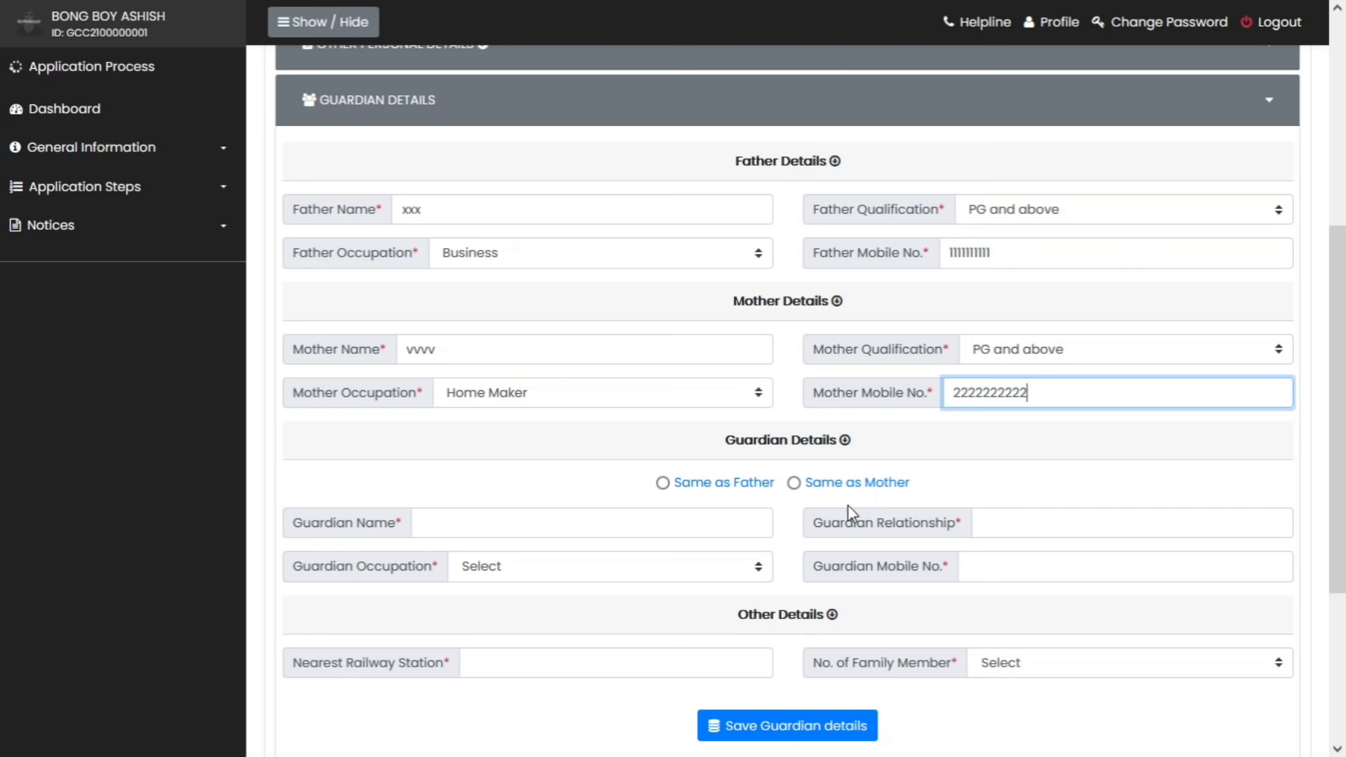
Mark guardian same as father, set nearest station sealdah and 10 family members, and save
click(663, 484)
scroll(782, 533, down, 2)
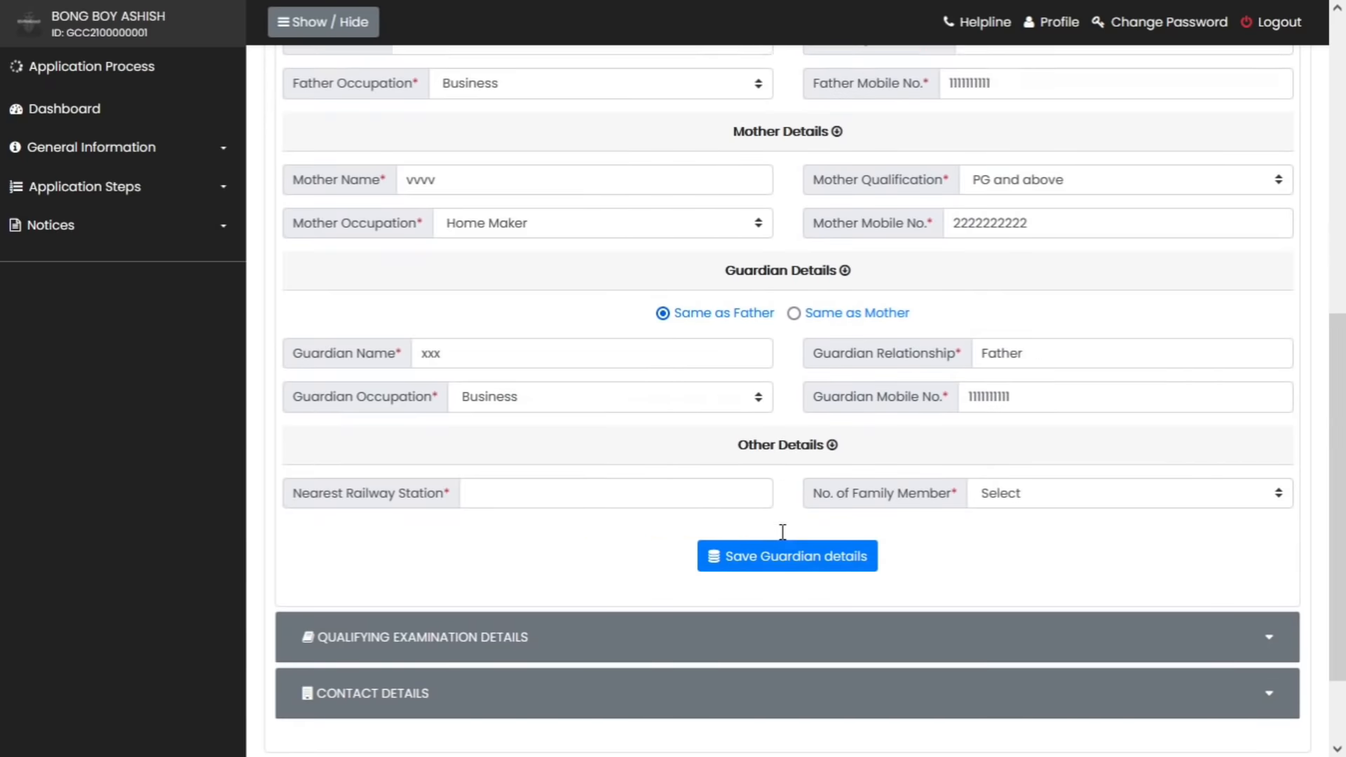
click(559, 462)
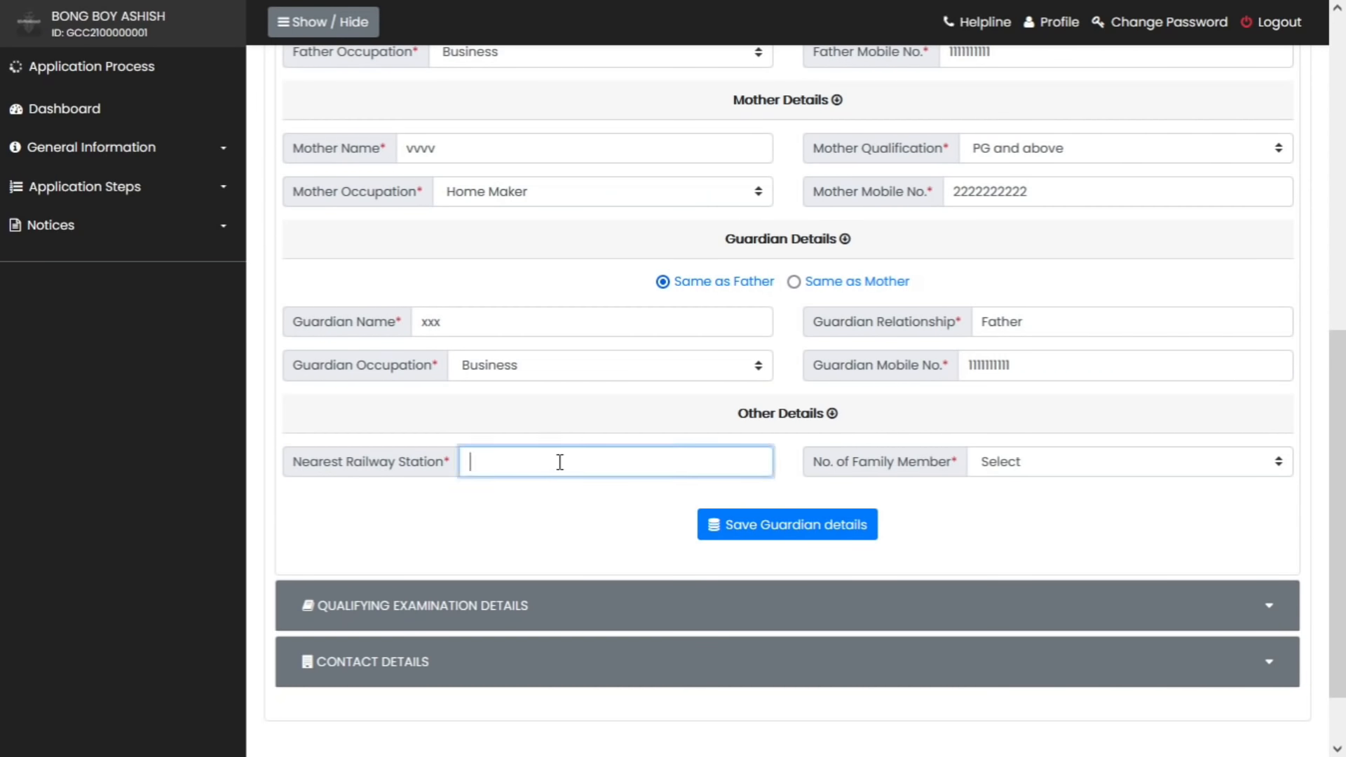
text(sealdah)
key(Tab)
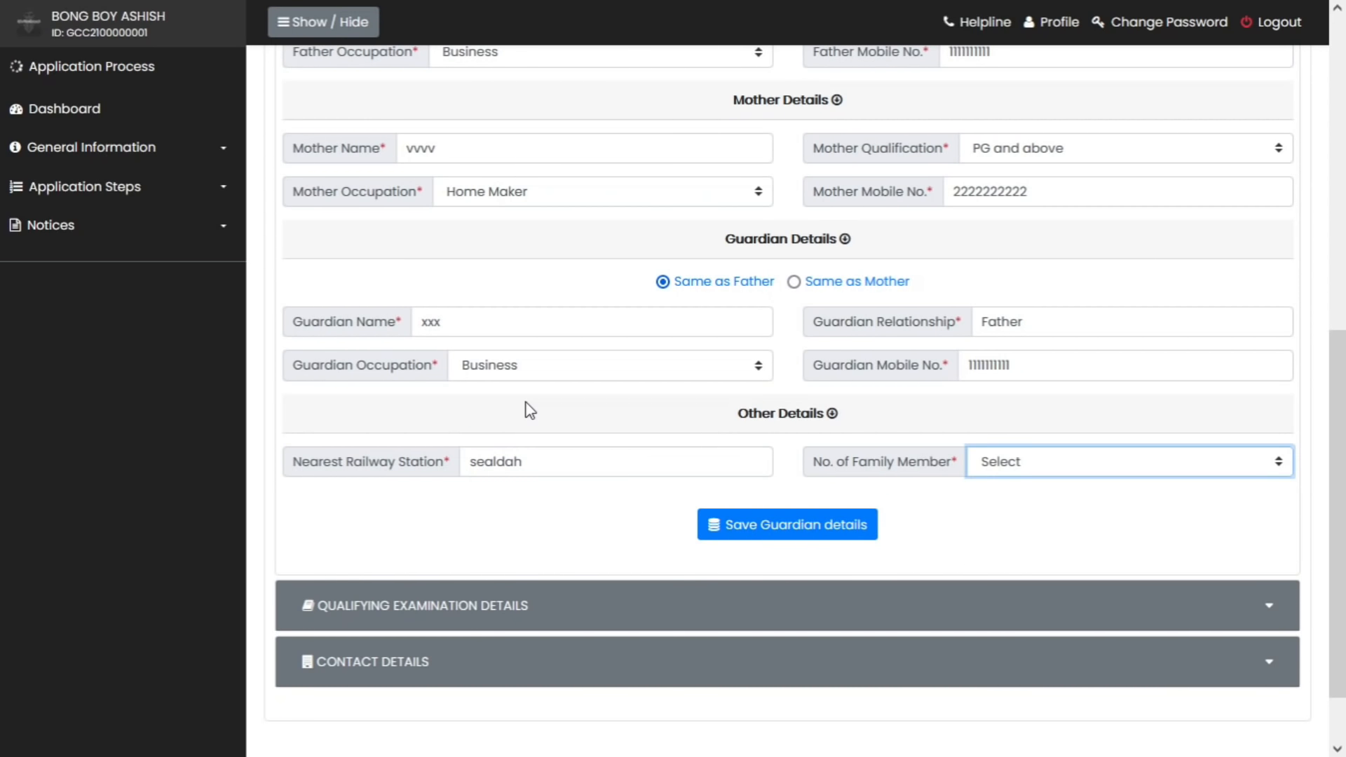
click(1168, 465)
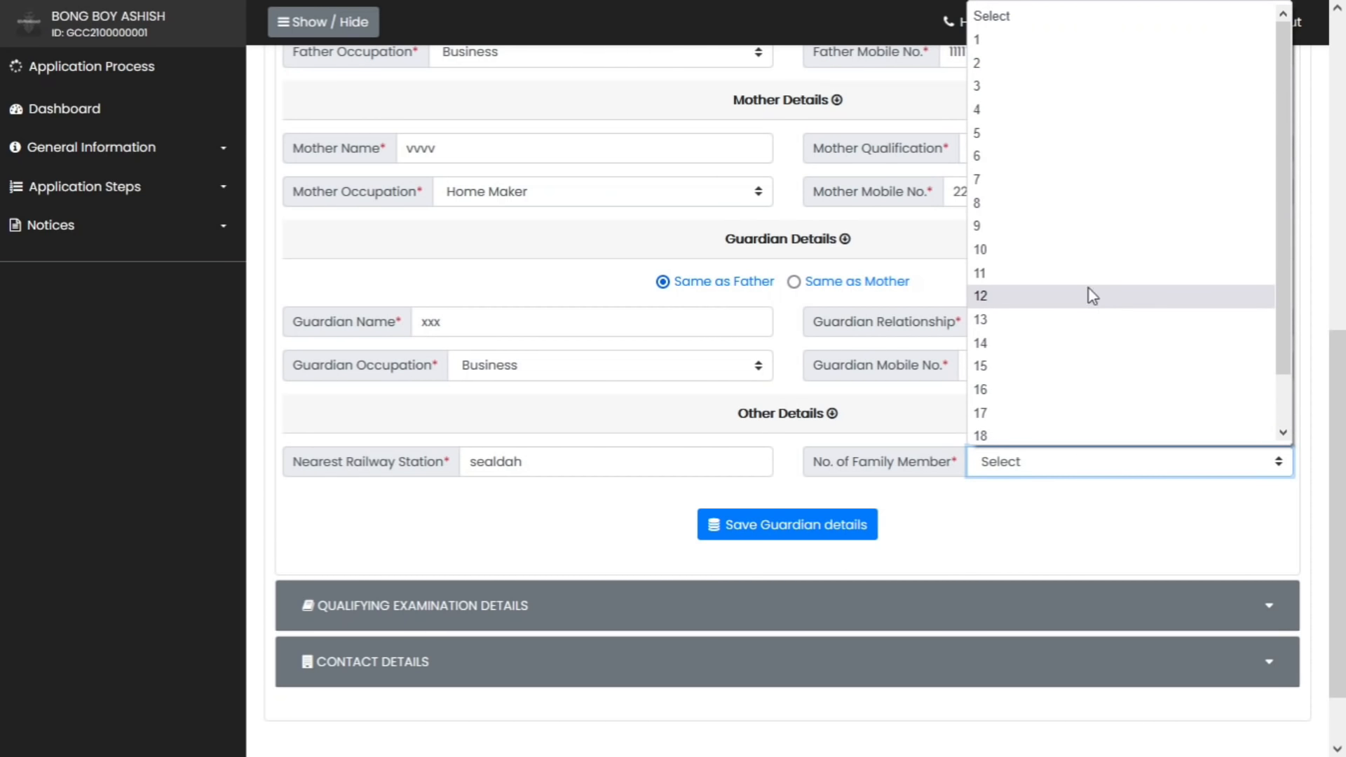
click(1033, 249)
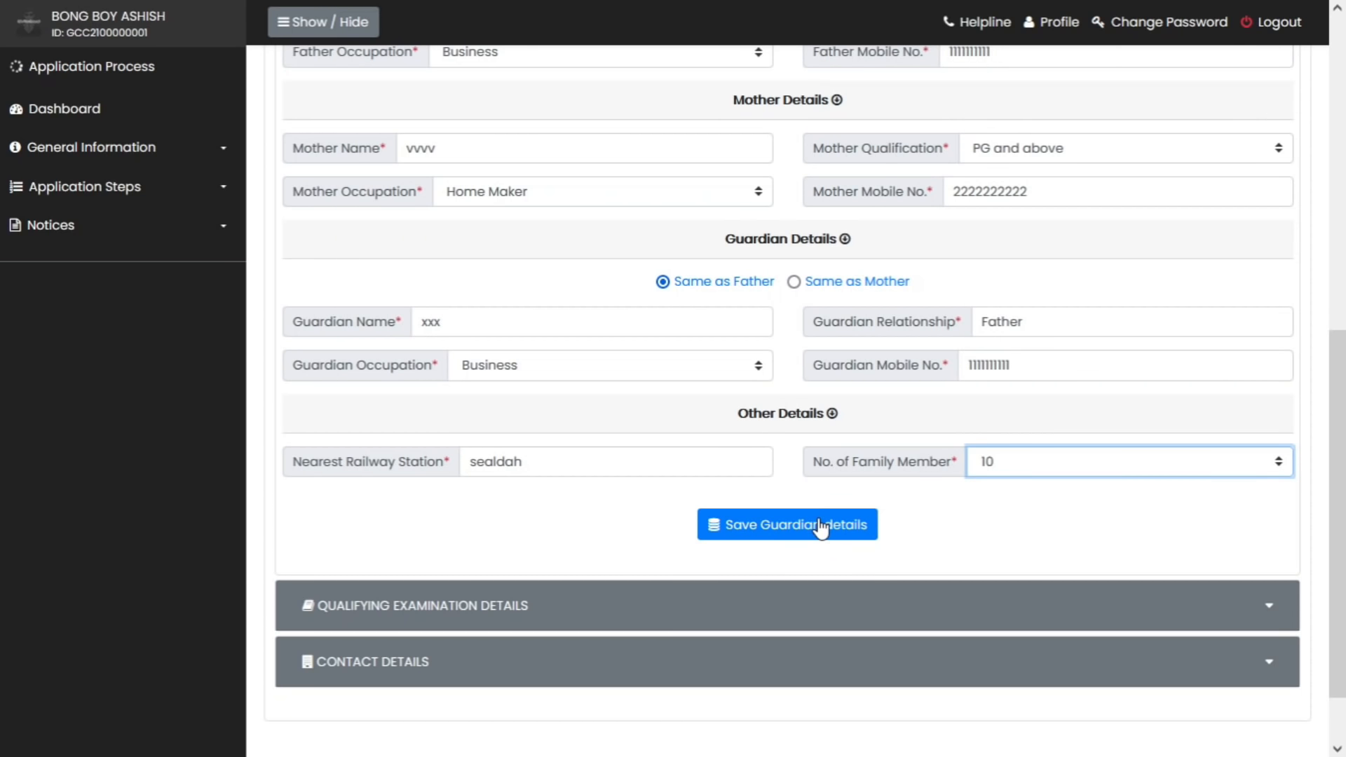
click(782, 533)
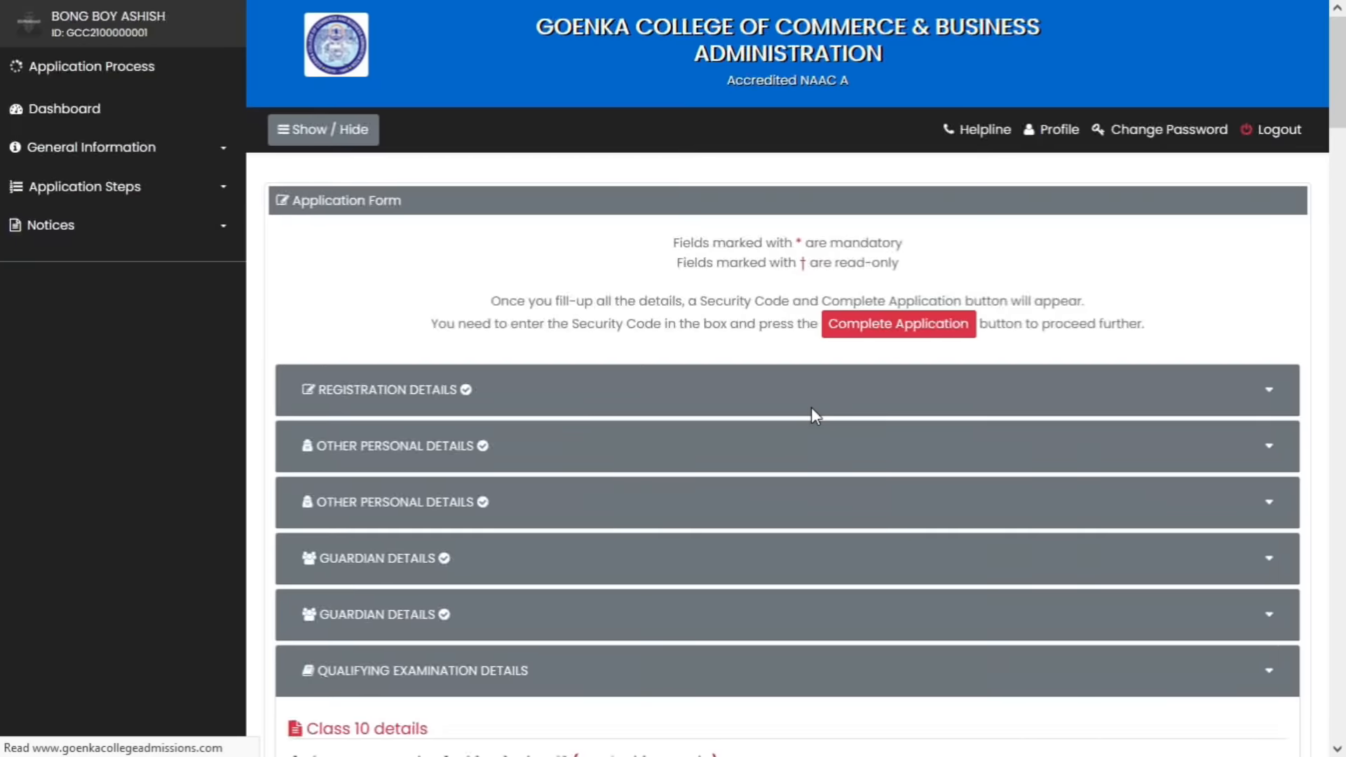
Enter icse as the Class 10 board and english as Subject 1
scroll(820, 408, down, 4)
scroll(821, 399, down, 2)
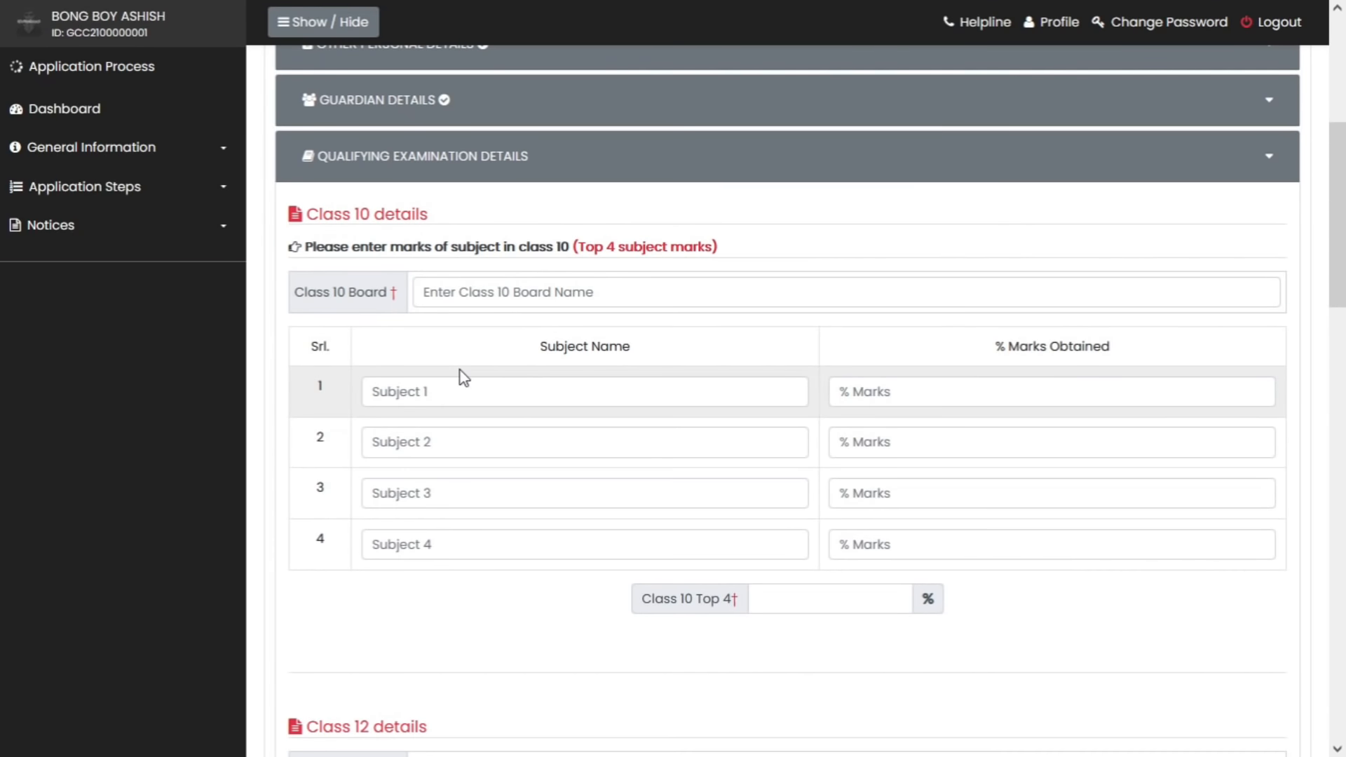
click(491, 292)
text(icse)
key(Tab)
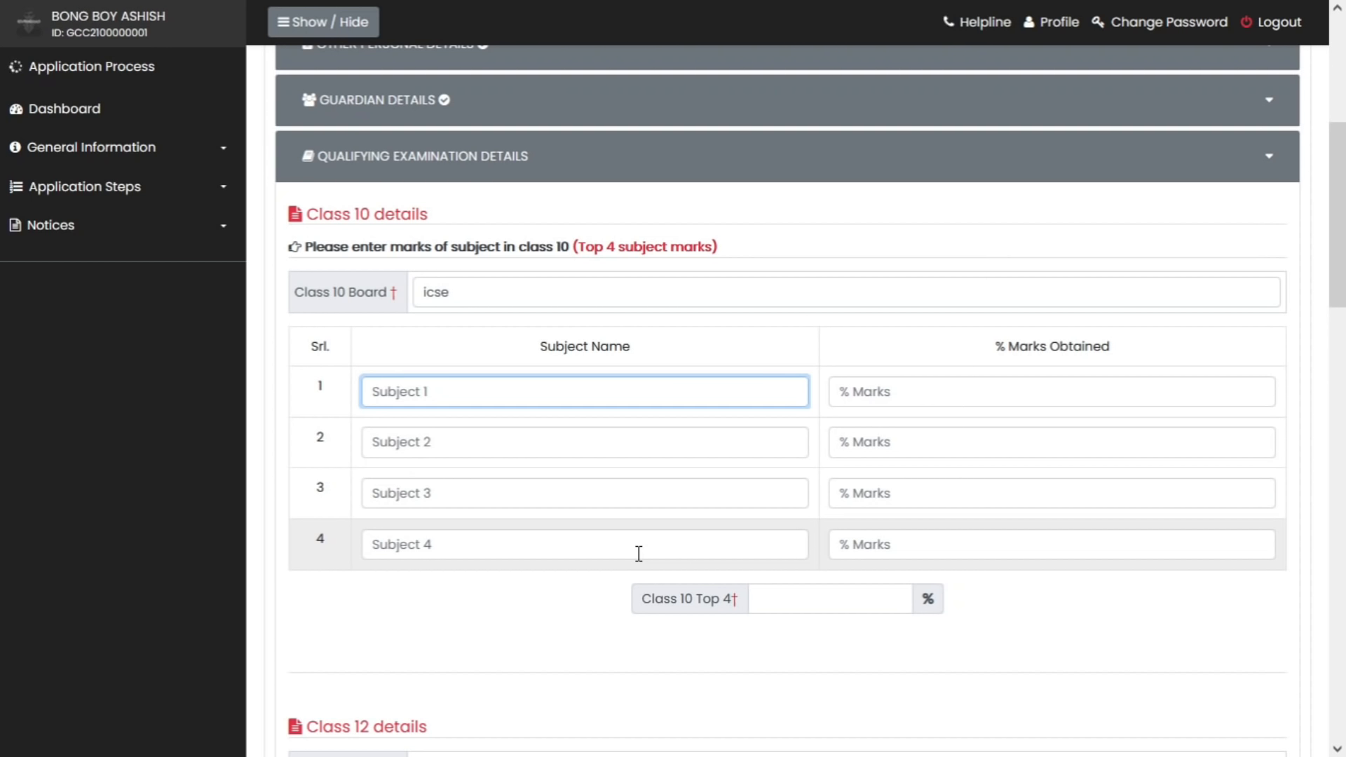
text(english)
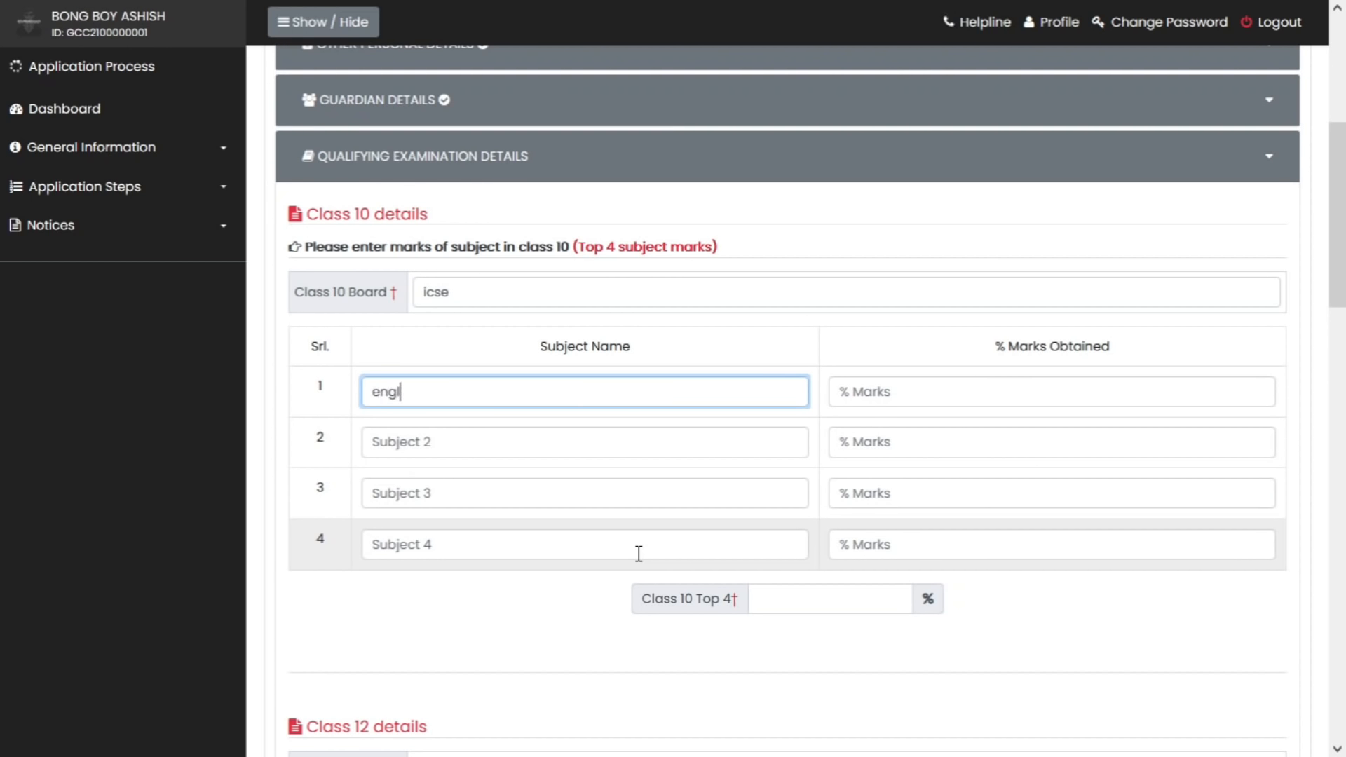
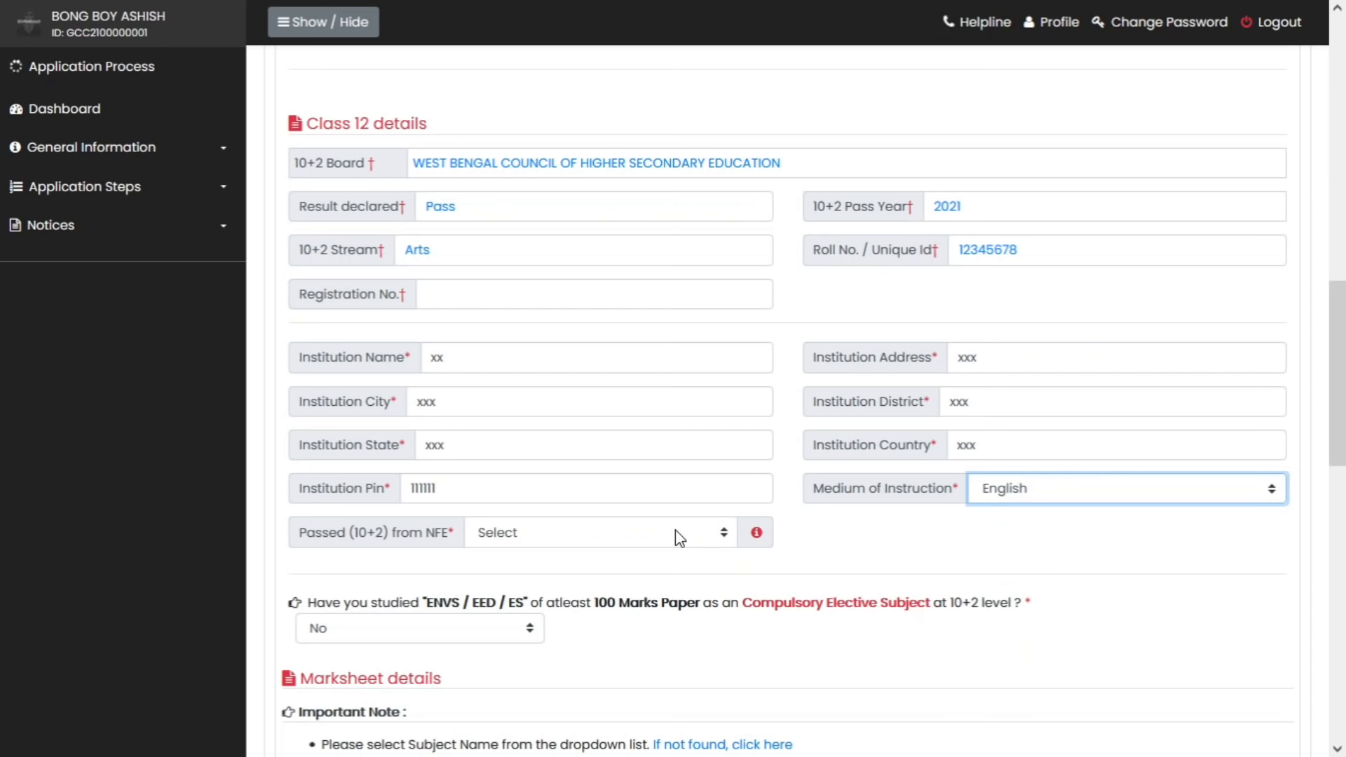
Answer No to 'Passed (10+2) from NFE'
click(679, 538)
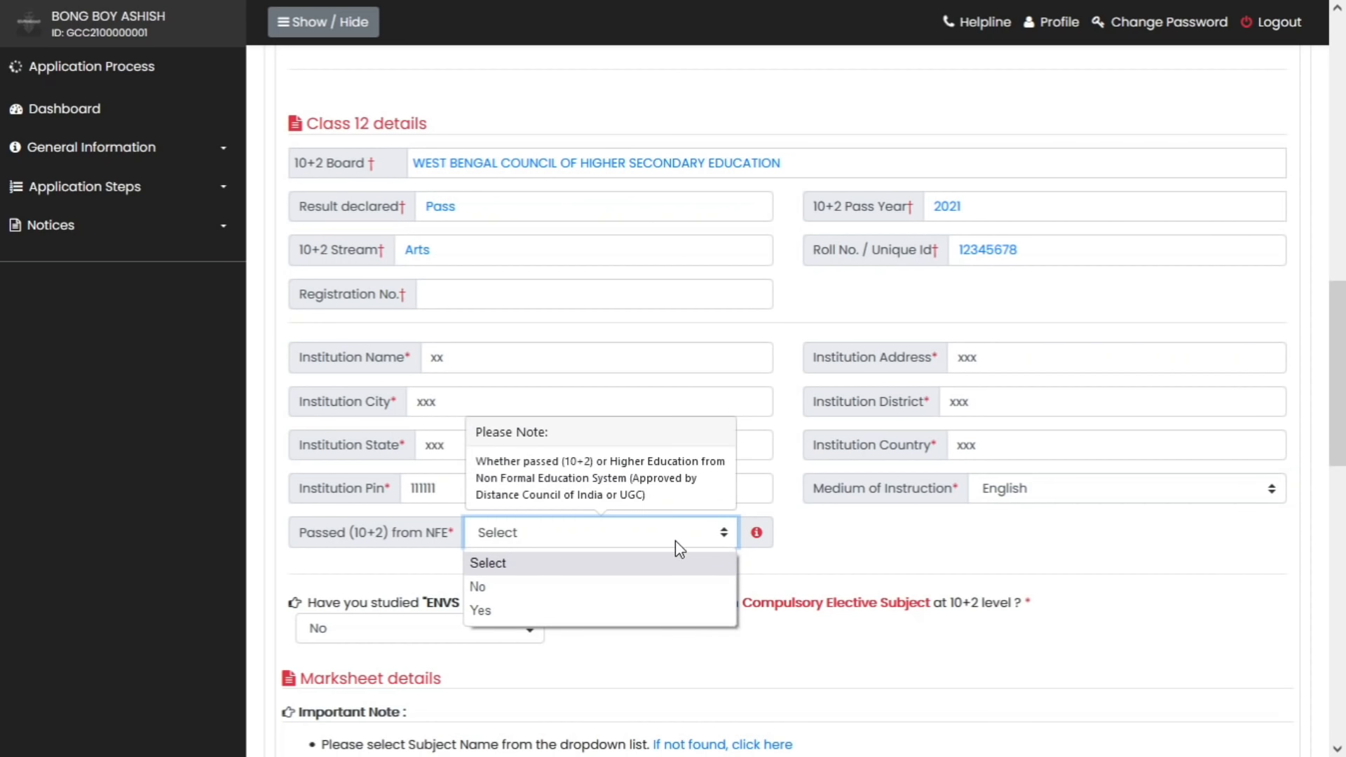
click(651, 587)
scroll(923, 329, down, 4)
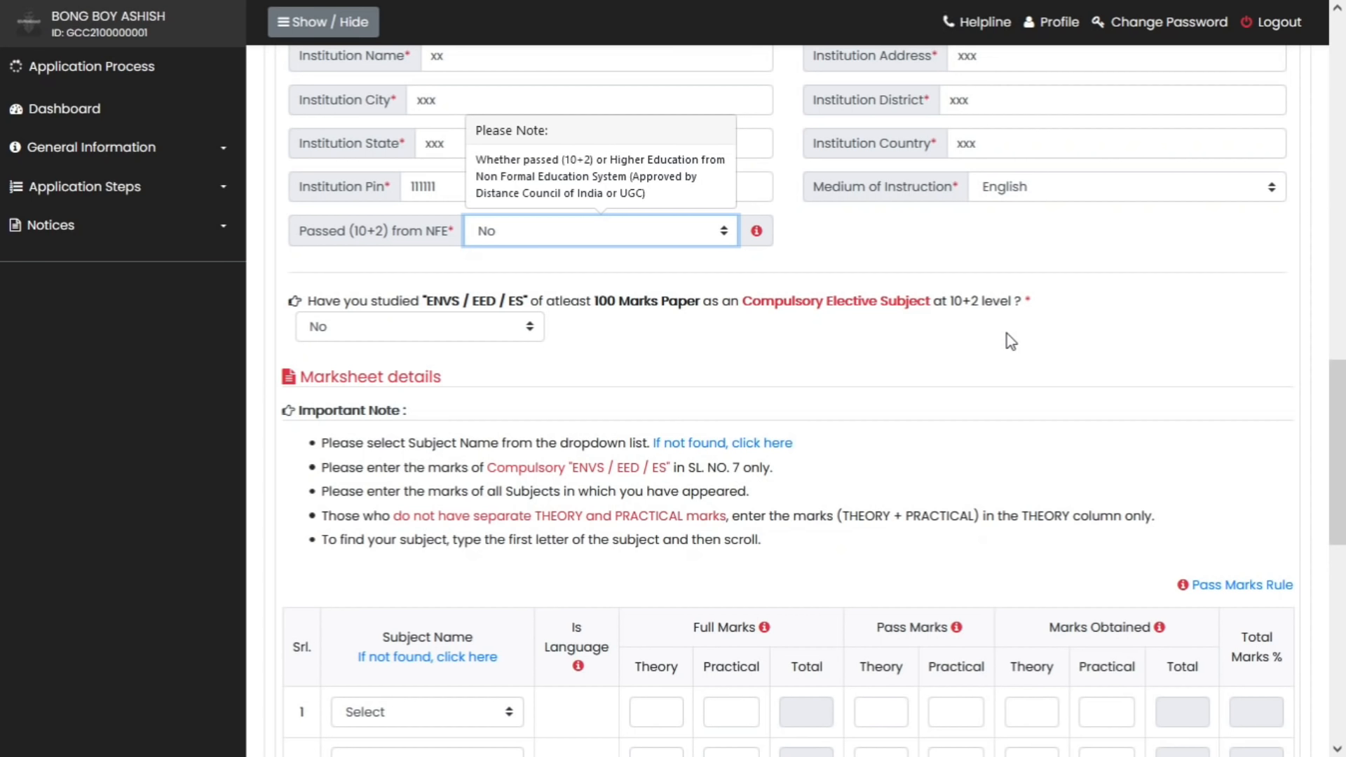
Keep No for the ENVS/EED/ES question
click(502, 330)
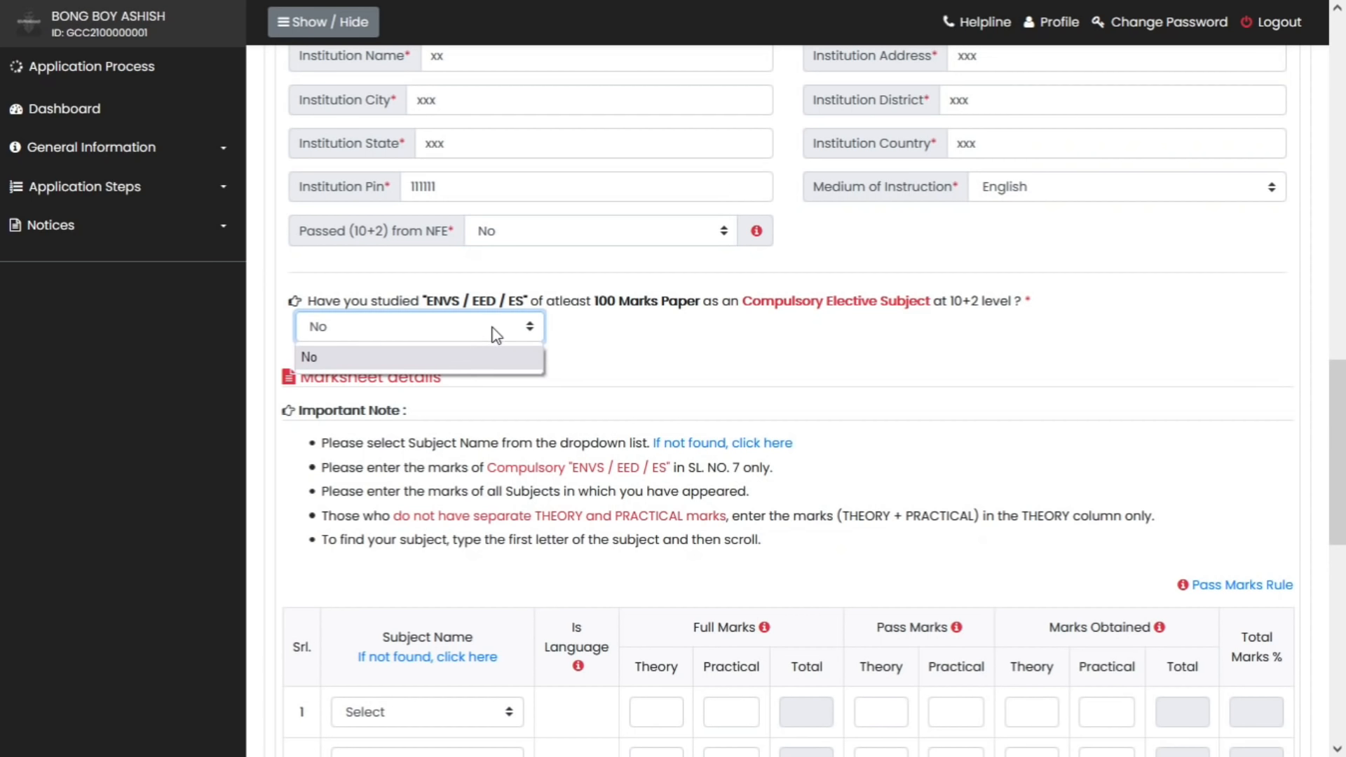
click(495, 330)
scroll(435, 337, down, 6)
Set the row 1 marksheet subject to English
click(398, 313)
click(401, 309)
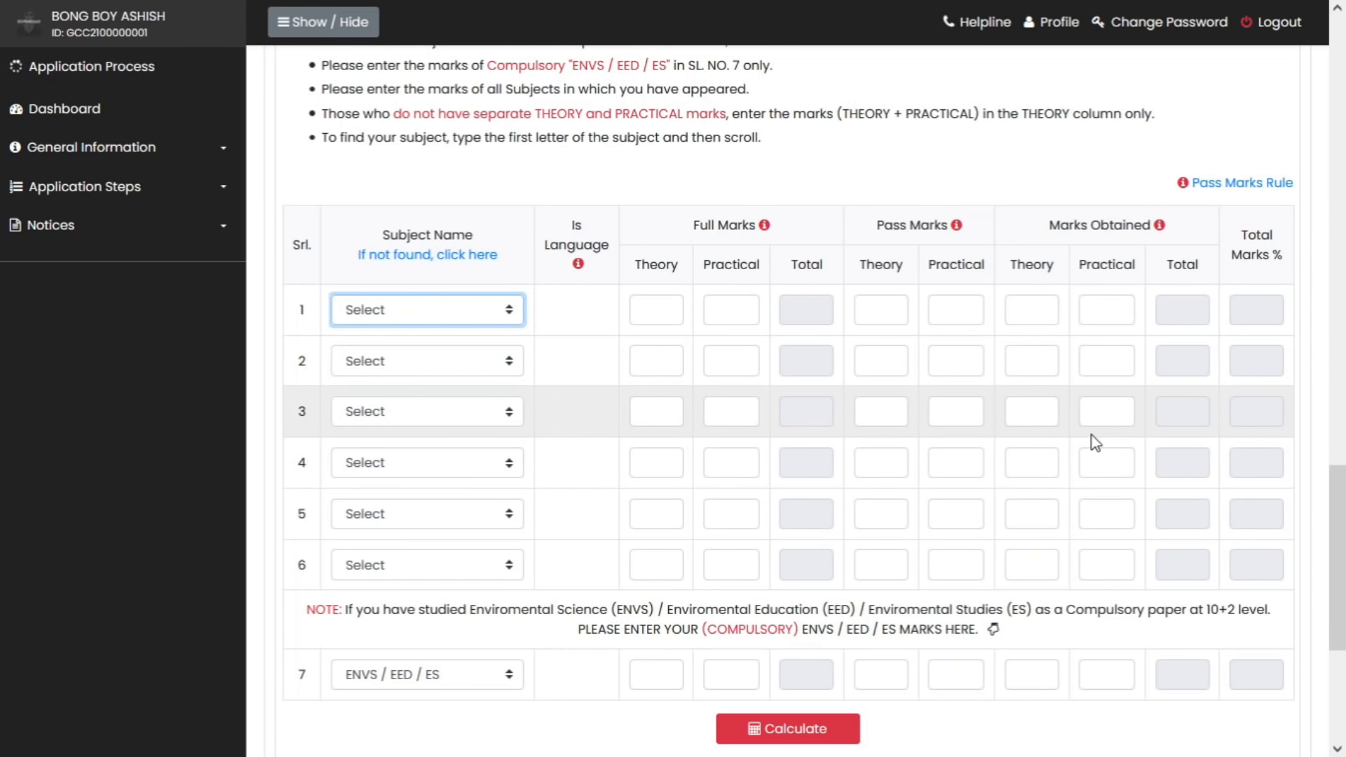
click(424, 318)
text(en)
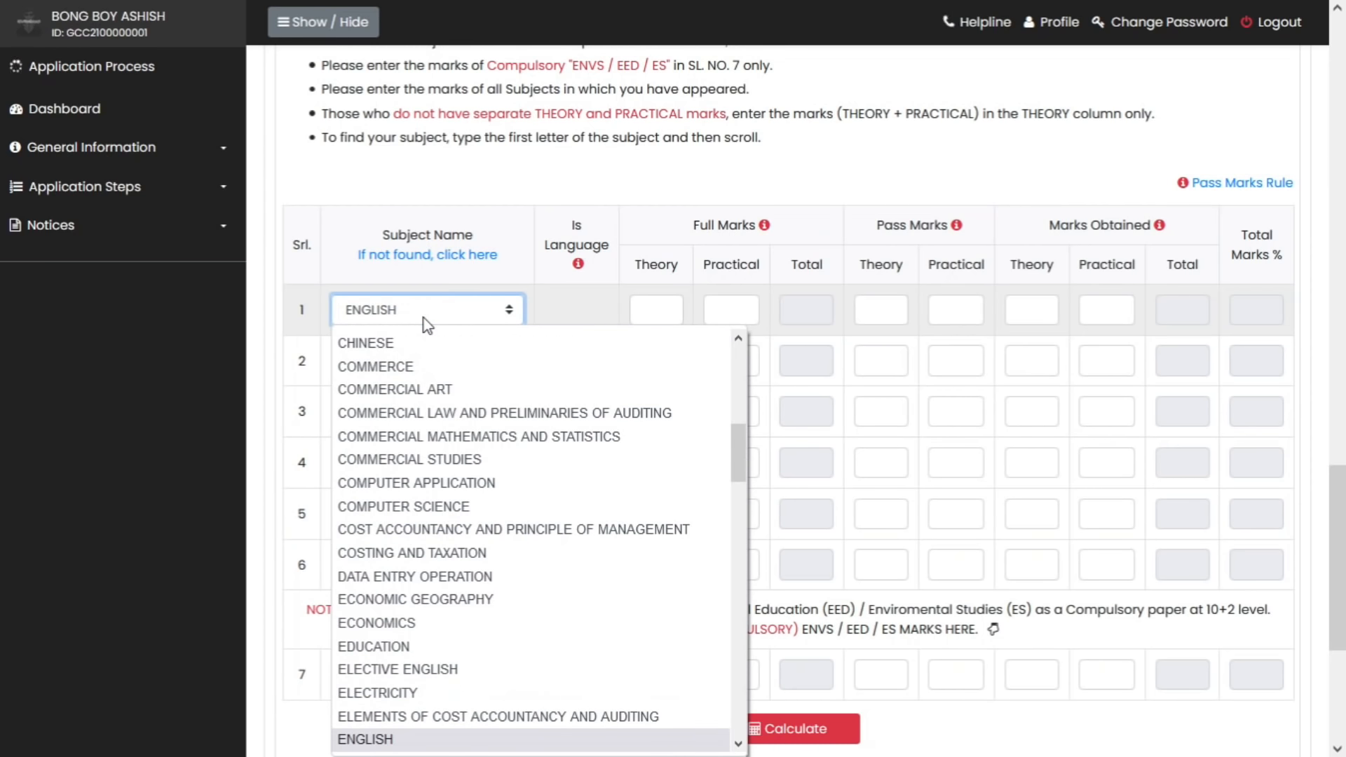
key(Return)
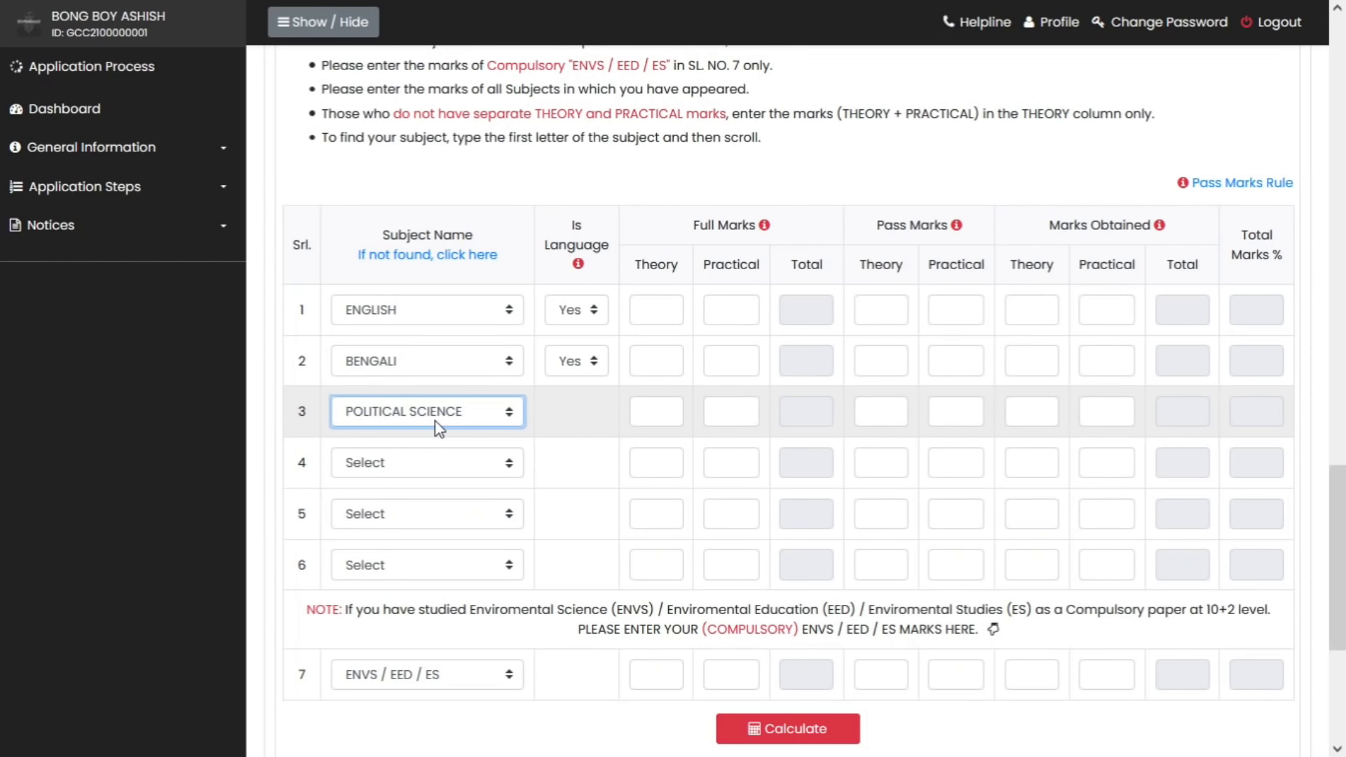
Set rows 4 to 6 subjects to Mathematics, Accountancy and Economics
click(434, 462)
click(433, 462)
text(so)
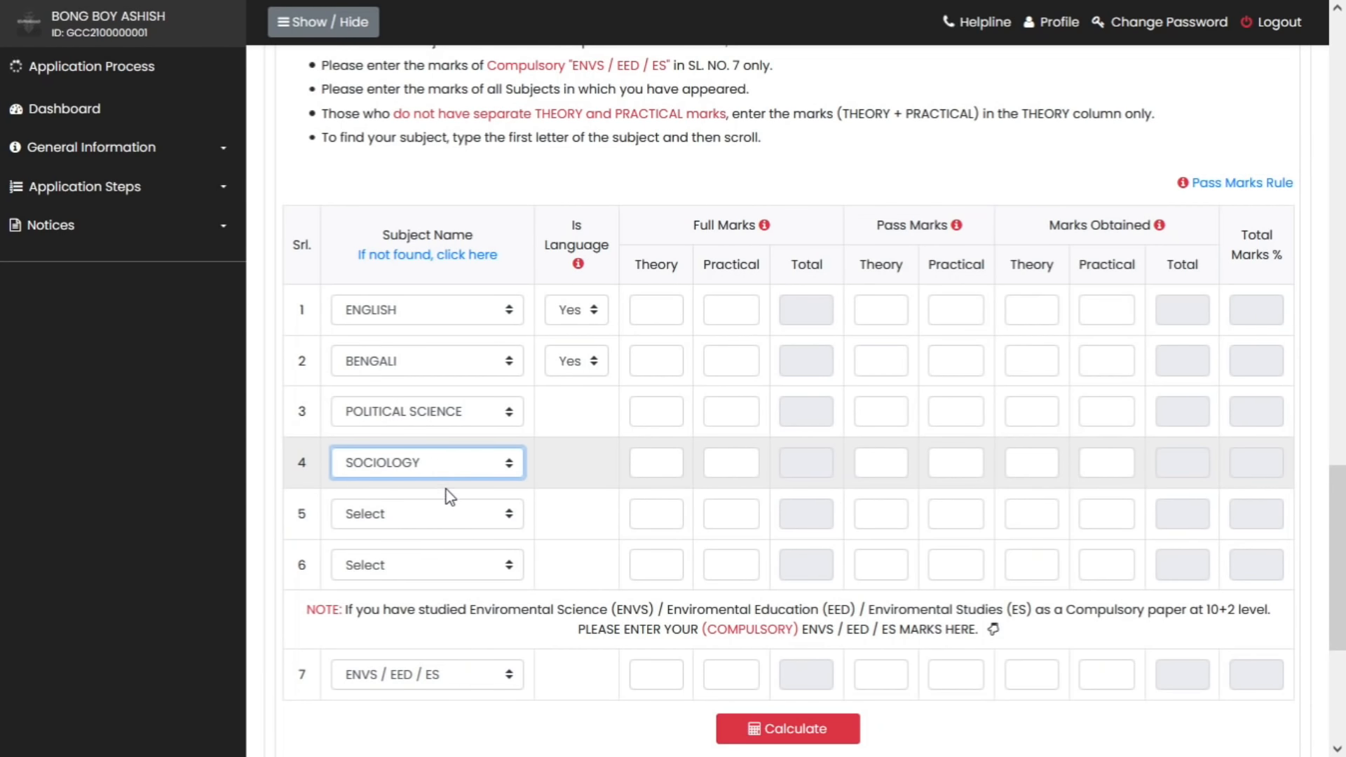
click(450, 511)
click(450, 510)
text(a)
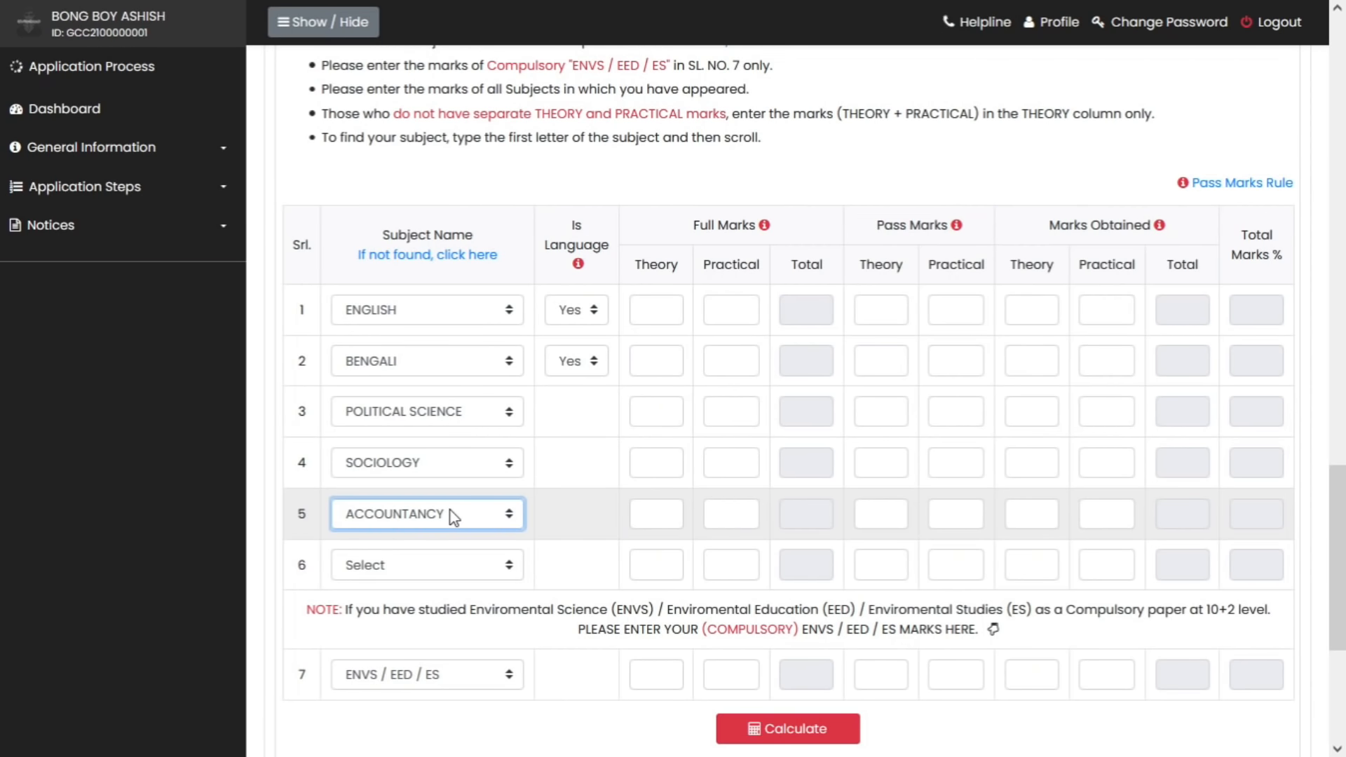
click(491, 568)
click(491, 572)
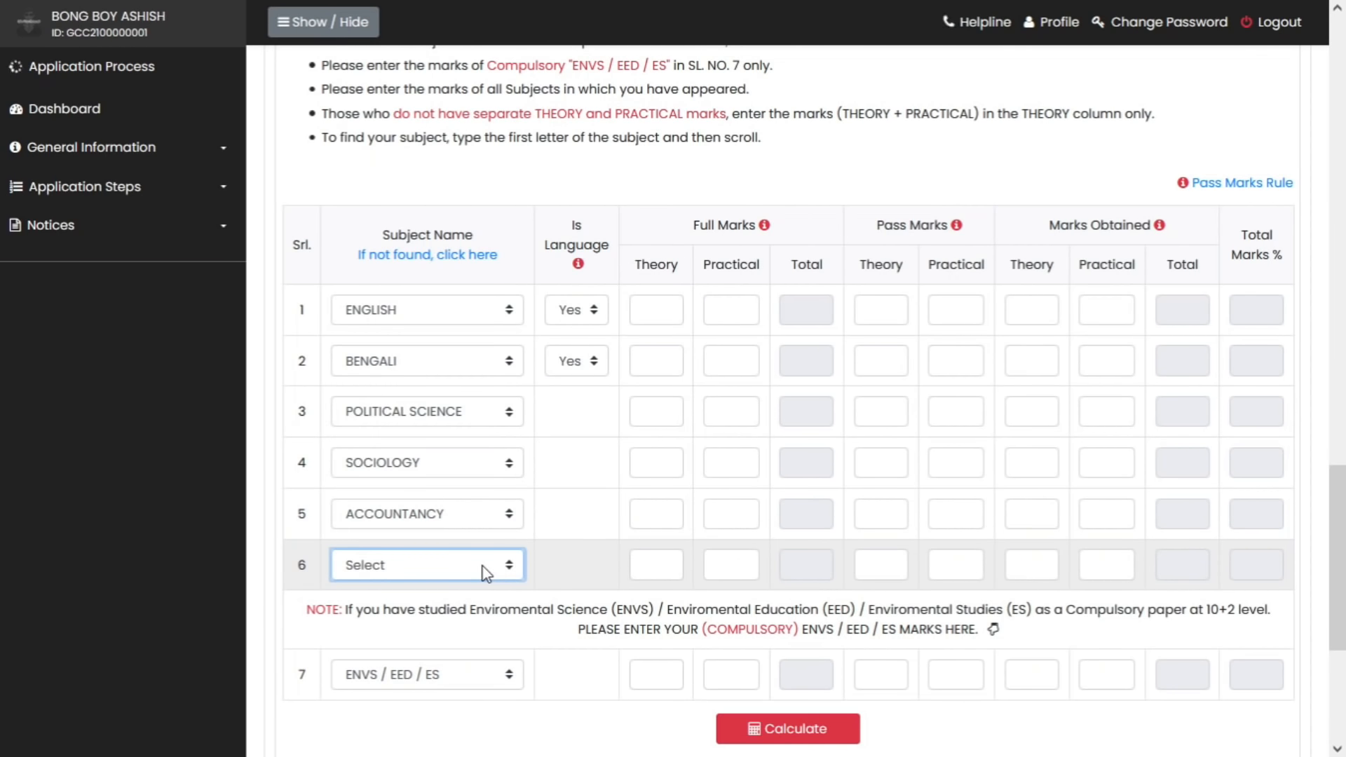
text(e)
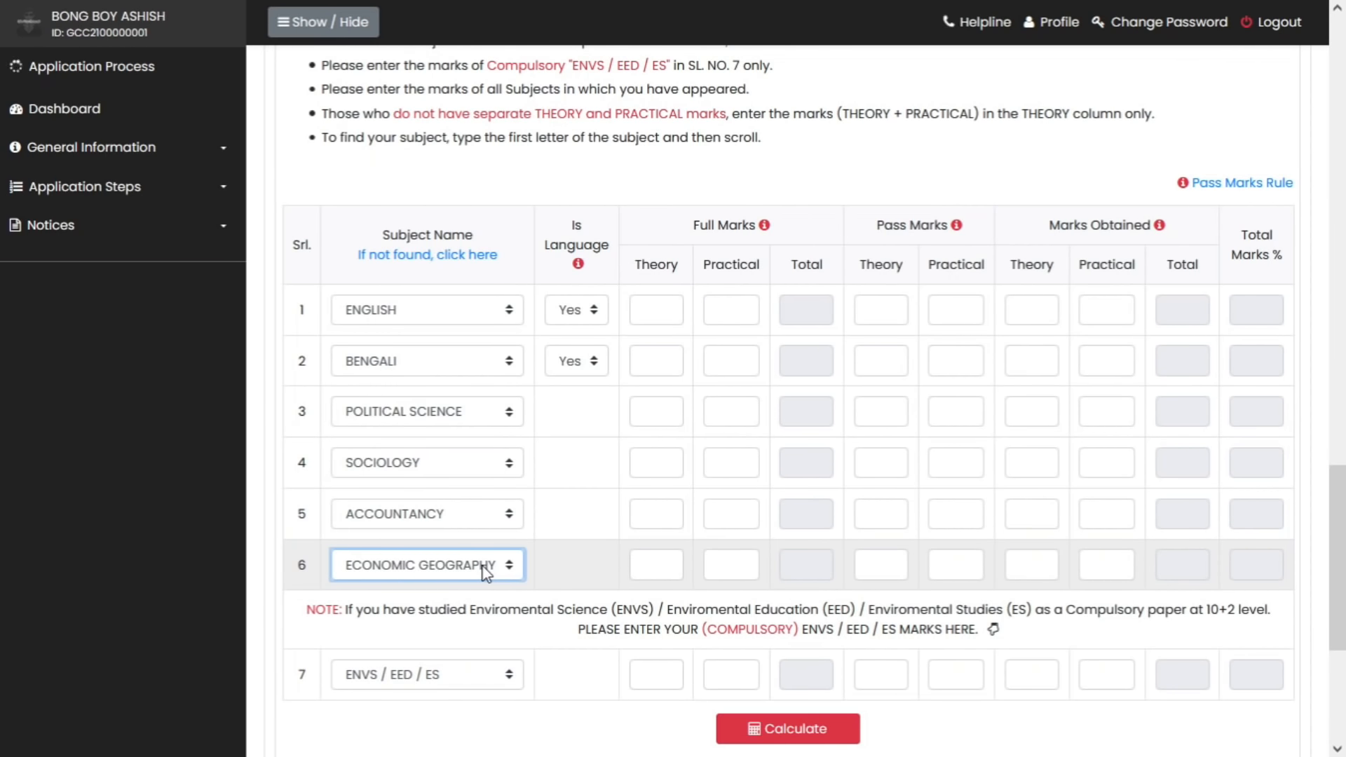
click(486, 573)
key(Down)
key(Return)
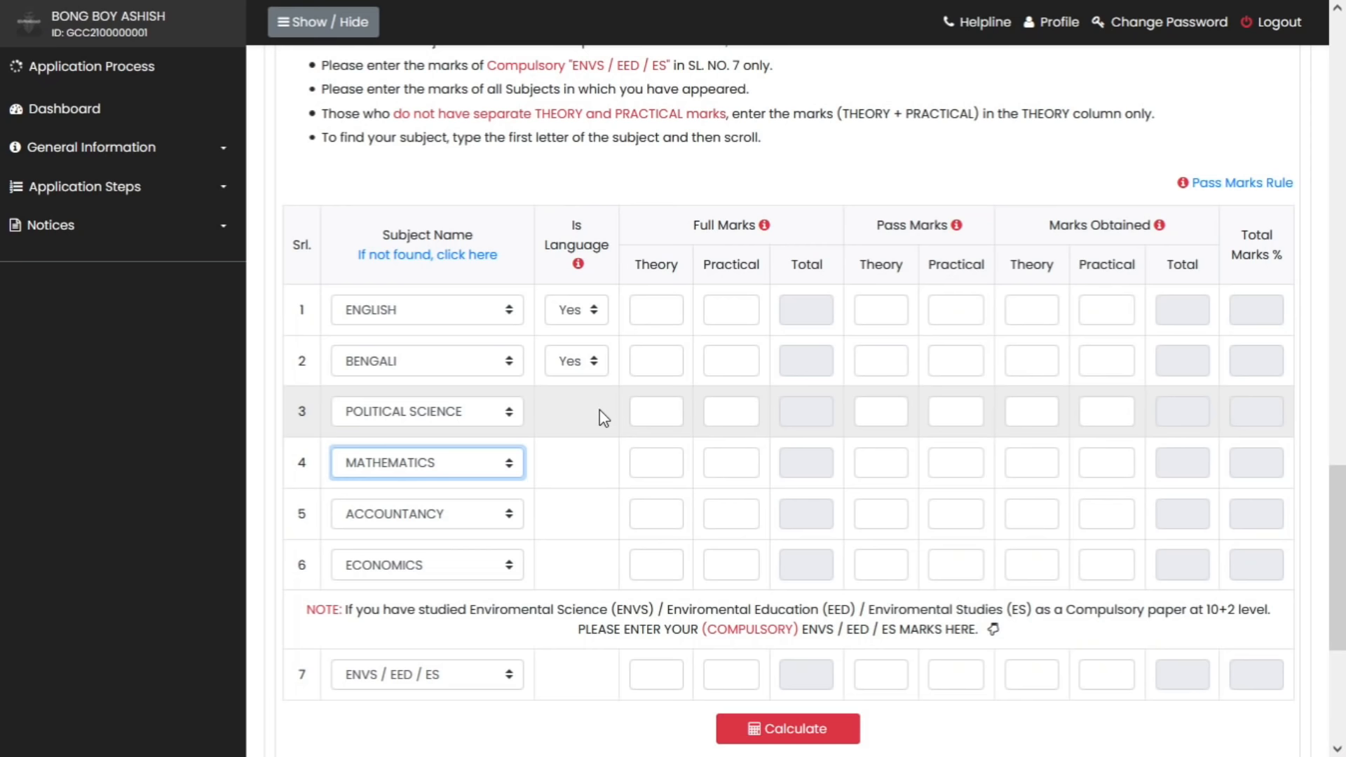
click(652, 318)
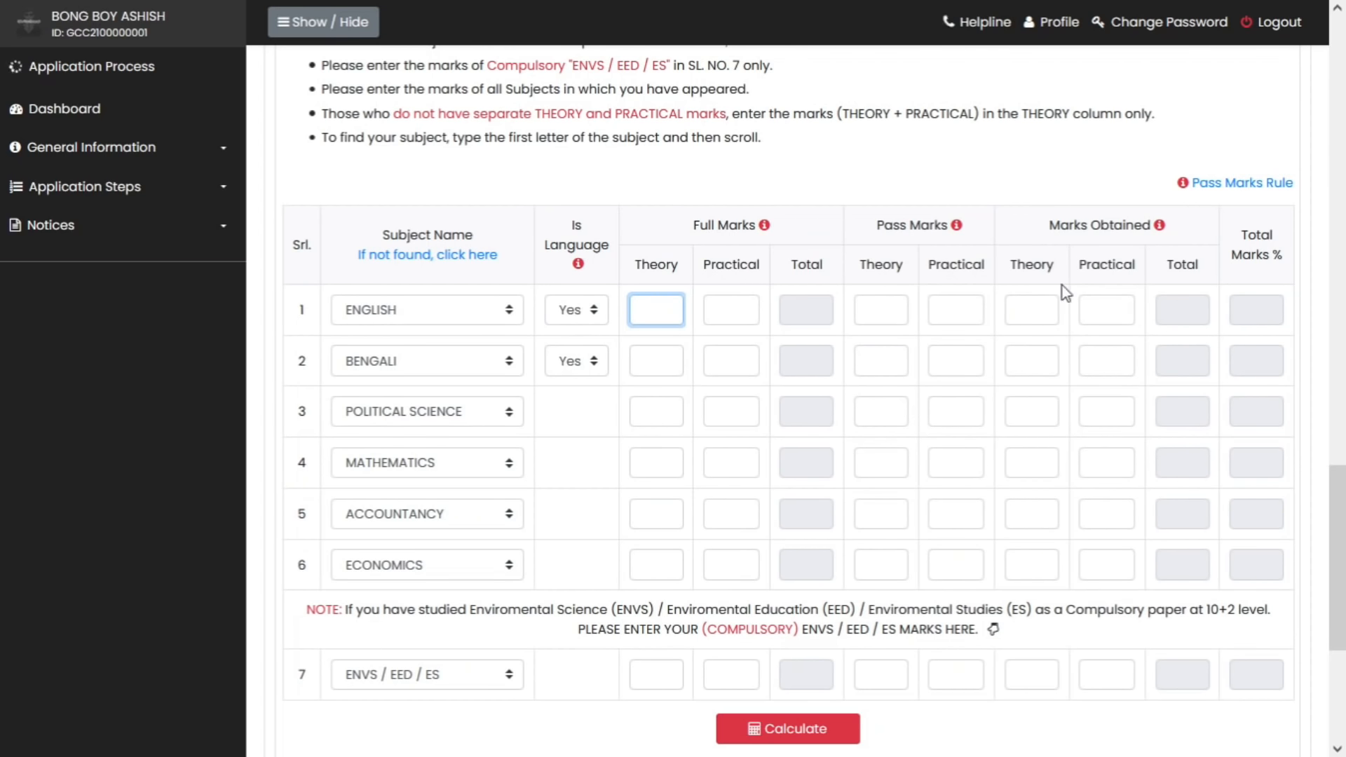
Fill English's marks row, replacing its full theory marks with 100
click(1032, 306)
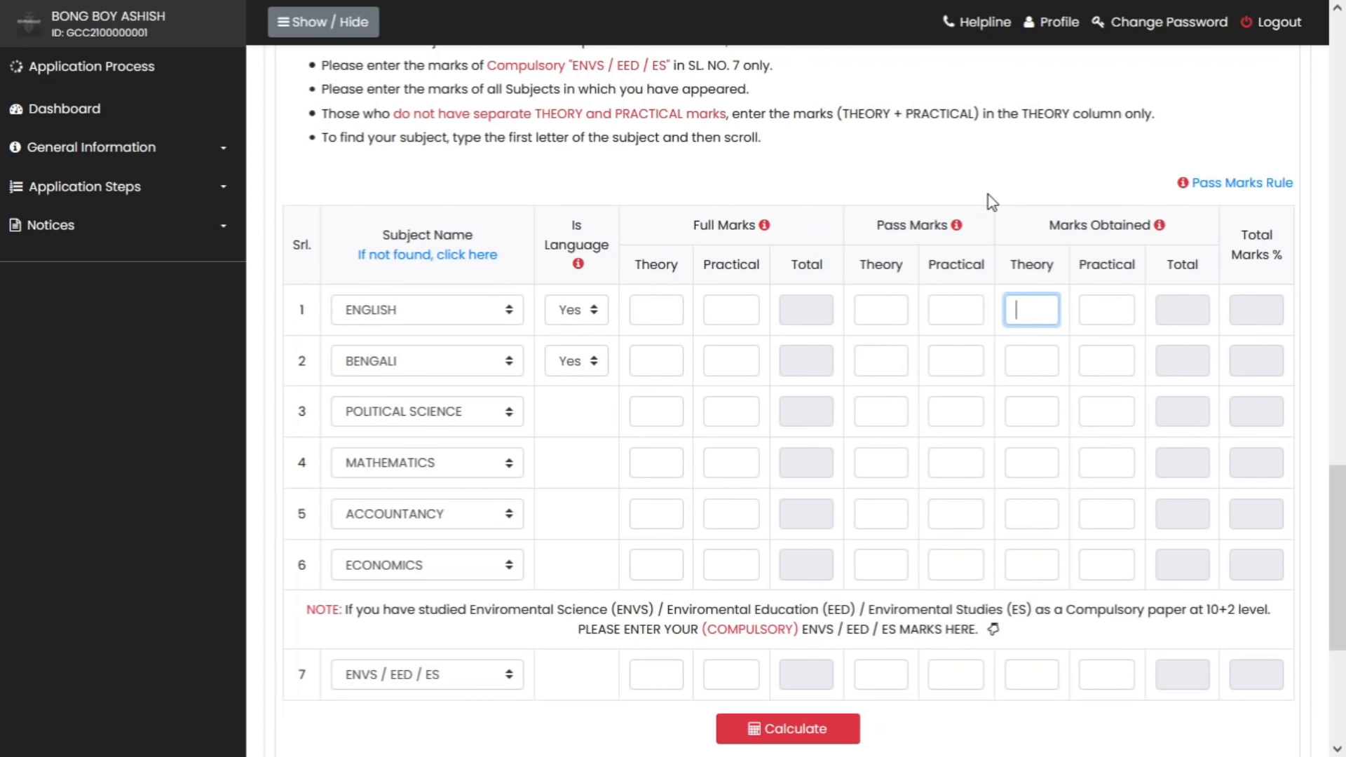
click(655, 309)
text(80)
click(731, 310)
text(20)
click(884, 309)
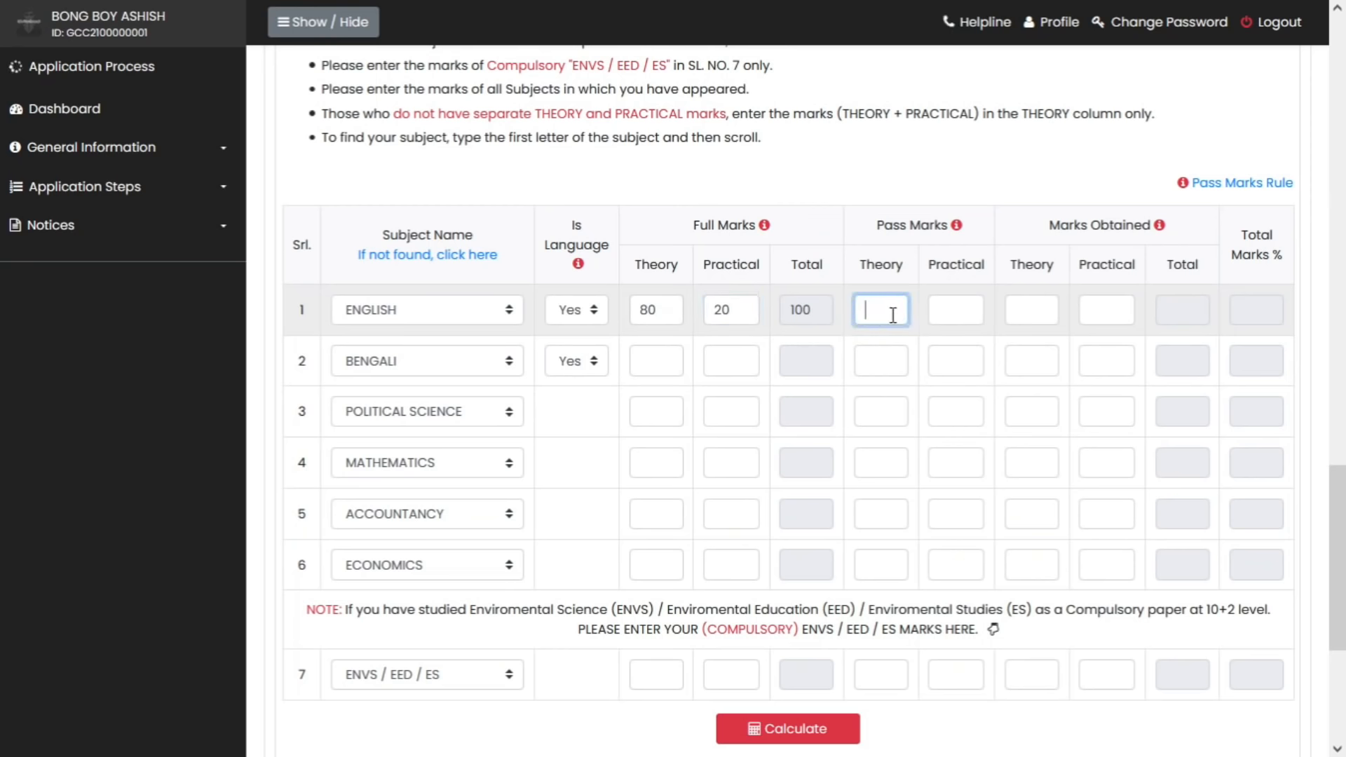
text(10)
click(966, 304)
text(10)
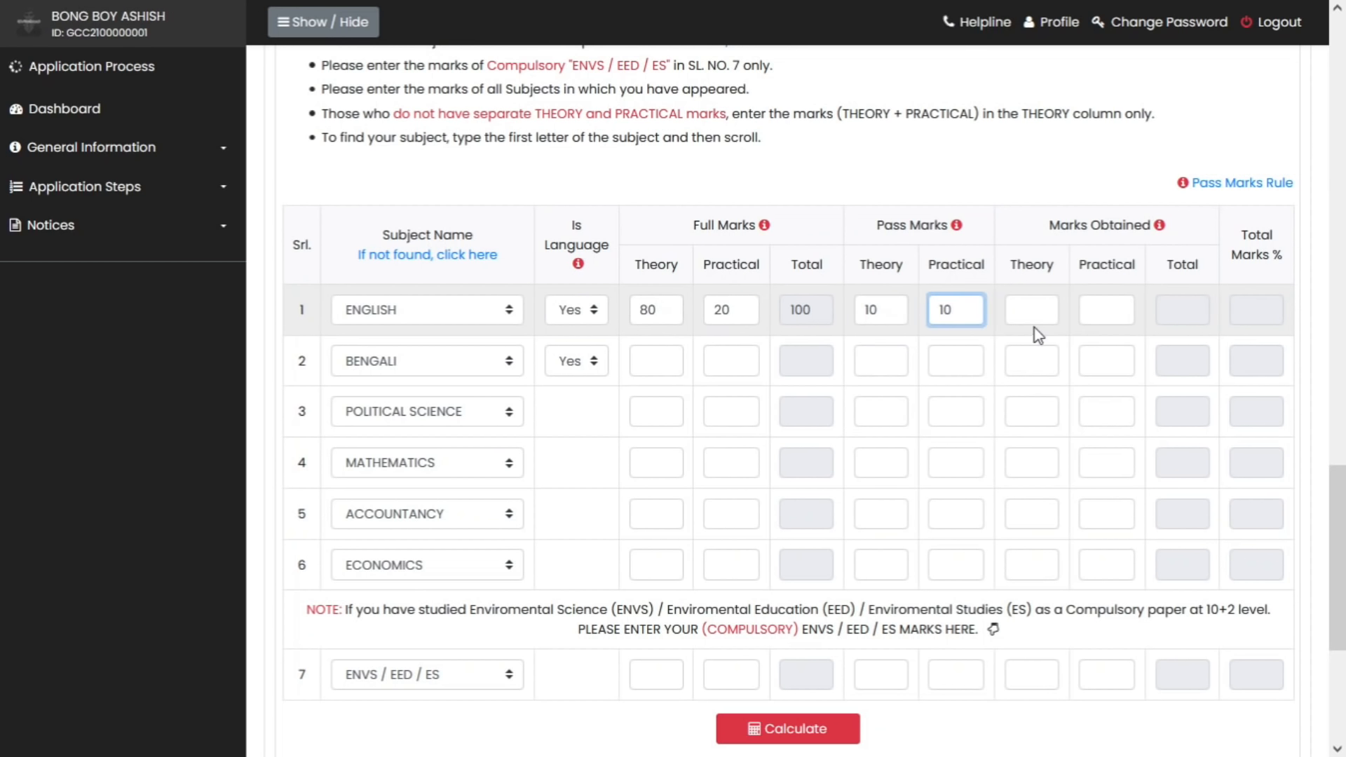
drag(663, 311, 628, 314)
text(100)
key(Tab)
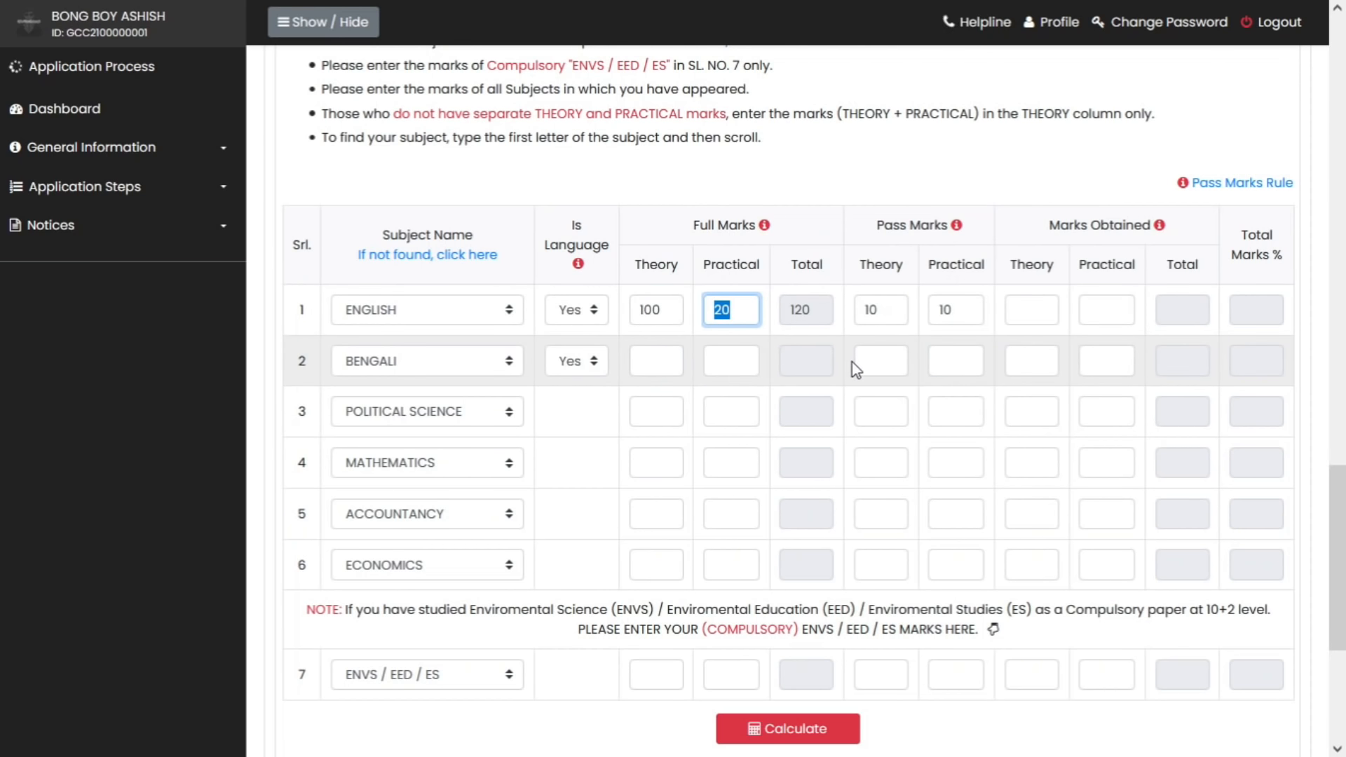
key(BackSpace)
Enter full theory marks of 100 for the other five subjects
click(666, 361)
text(100)
click(666, 410)
text(100)
click(664, 460)
text(100)
click(668, 508)
text(100)
click(668, 561)
text(100)
Enter pass theory marks of 35 for the subjects
click(889, 310)
text(3)
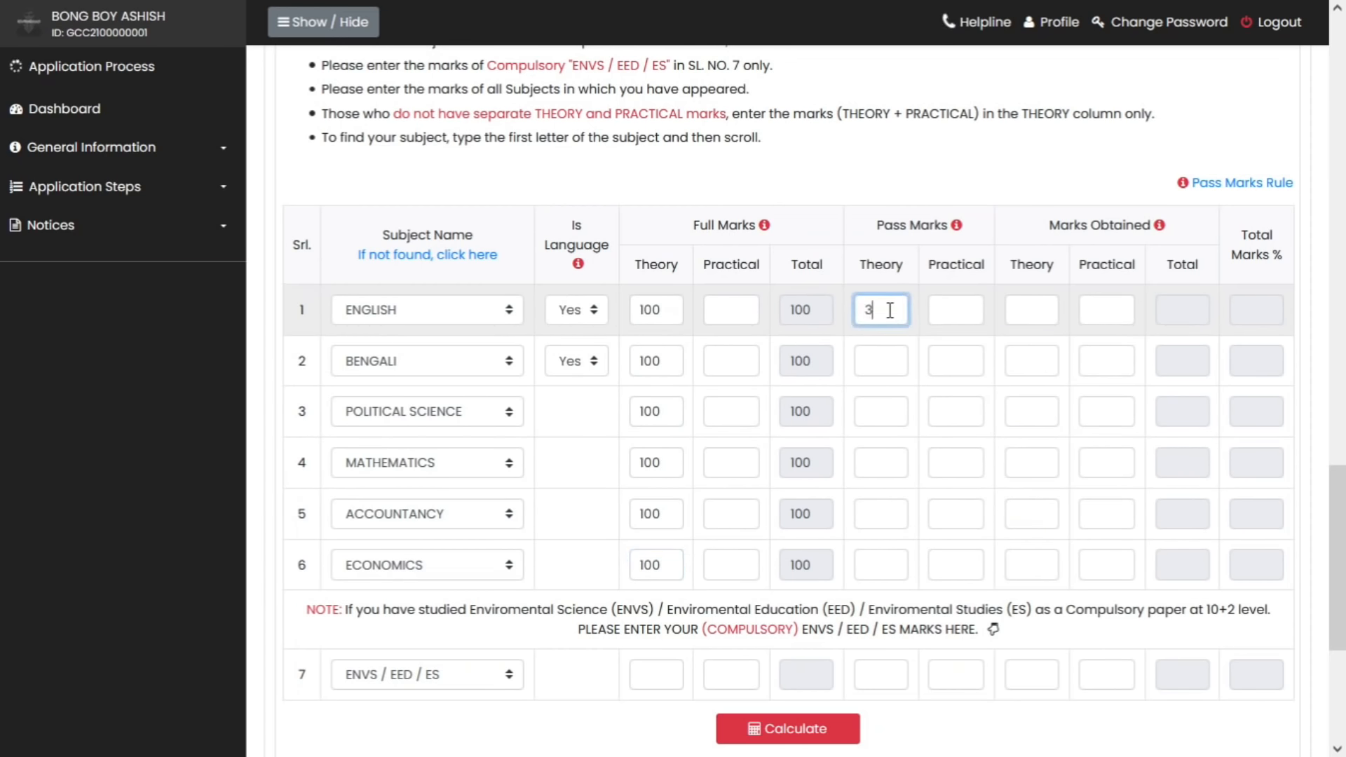
text(5)
click(889, 361)
text(35)
click(889, 412)
text(35)
click(889, 463)
text(35)
click(889, 514)
Enter obtained marks 80, 85, 75, 65, 66, 90 and calculate the aggregate
click(1051, 319)
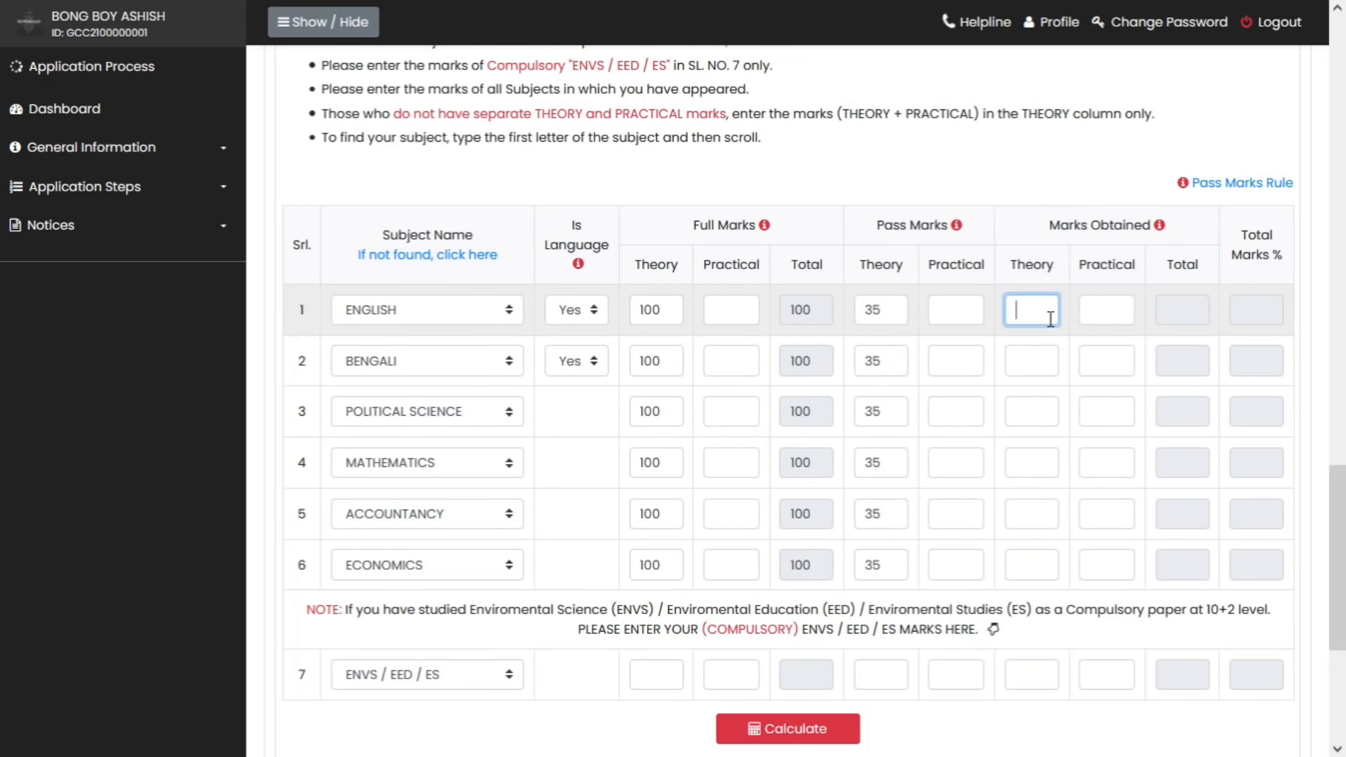
text(80)
click(1055, 369)
text(85)
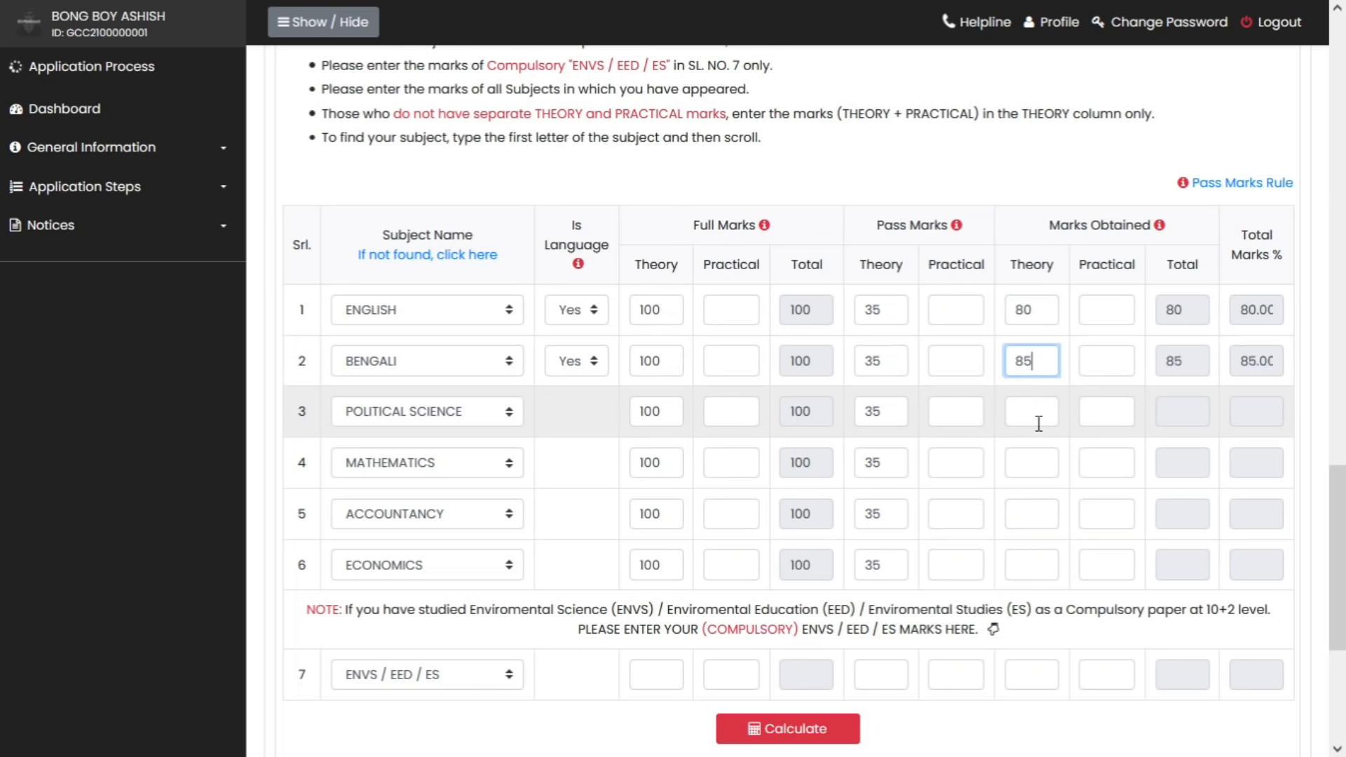
click(1038, 412)
text(75)
click(1037, 463)
text(65)
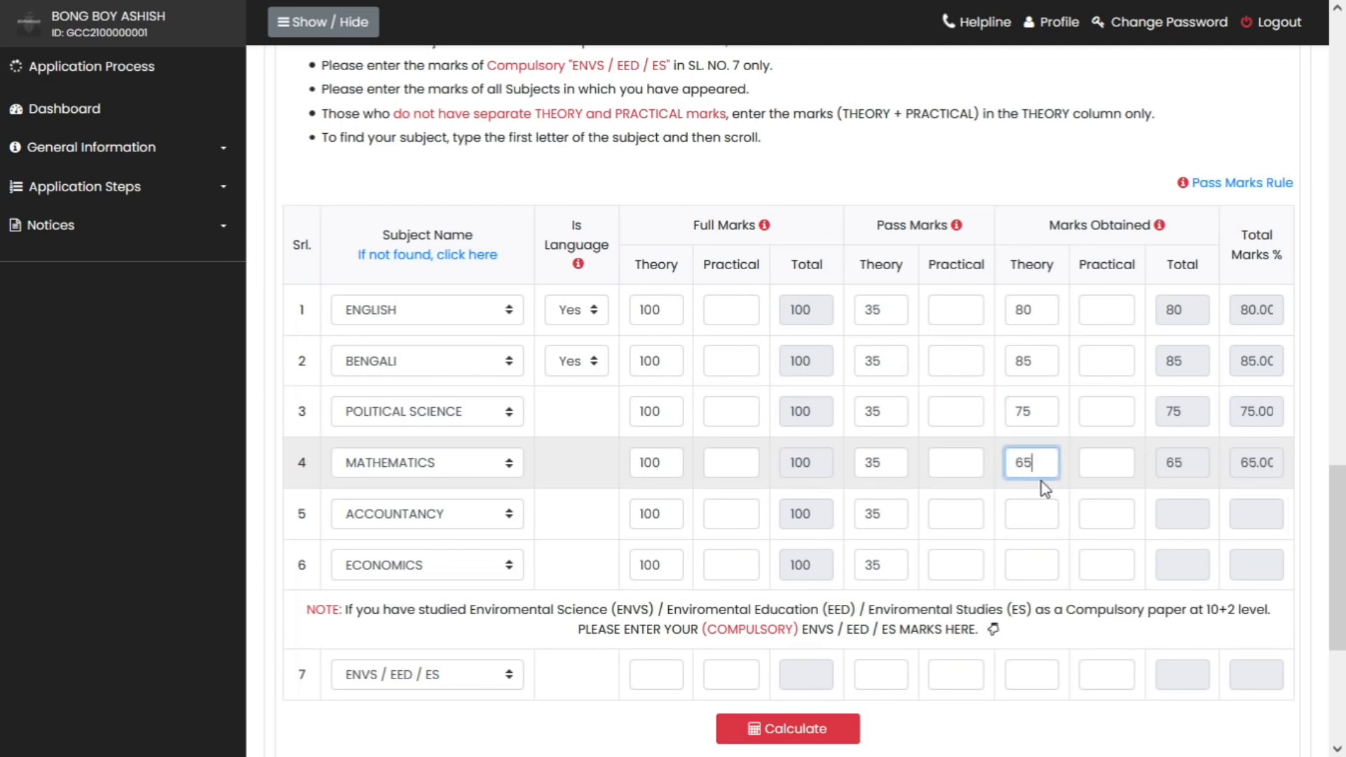
click(1044, 510)
text(66)
click(1035, 560)
text(90)
scroll(852, 583, down, 4)
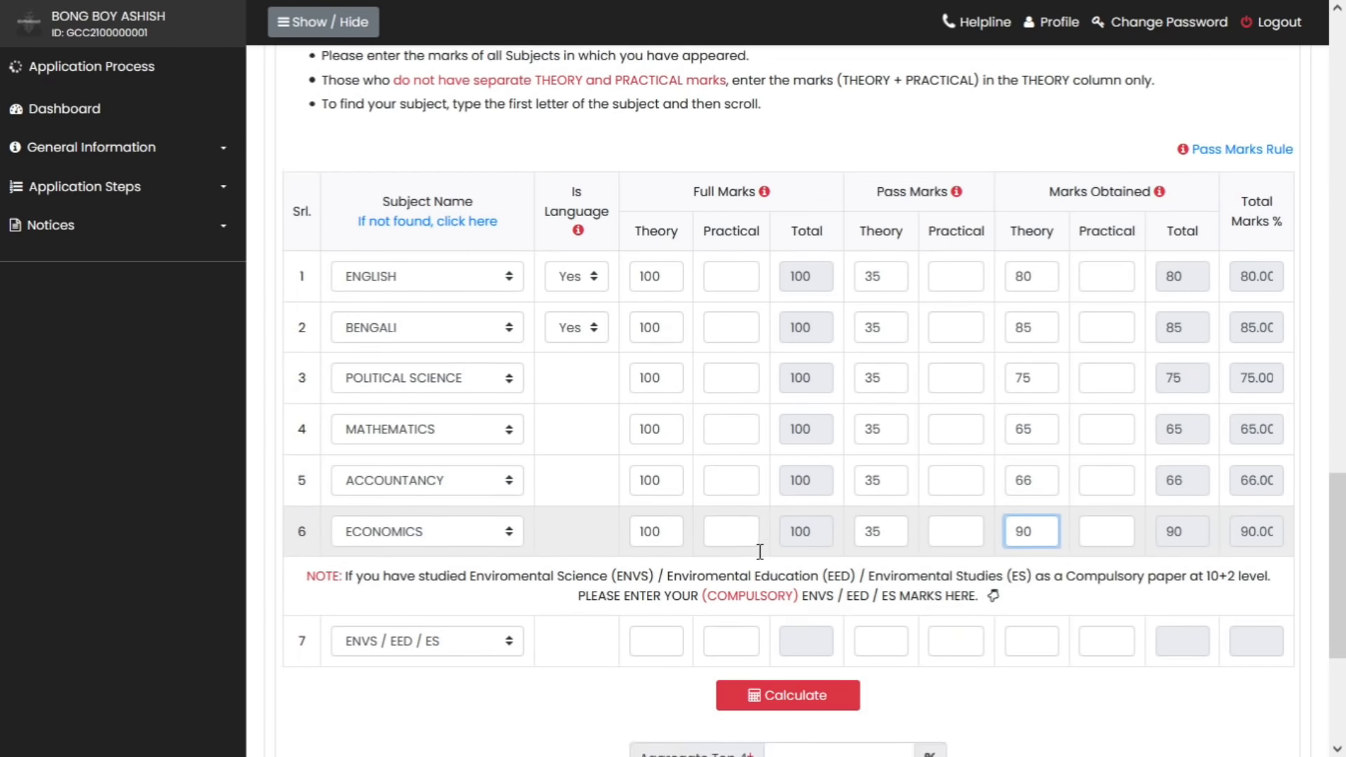
click(795, 441)
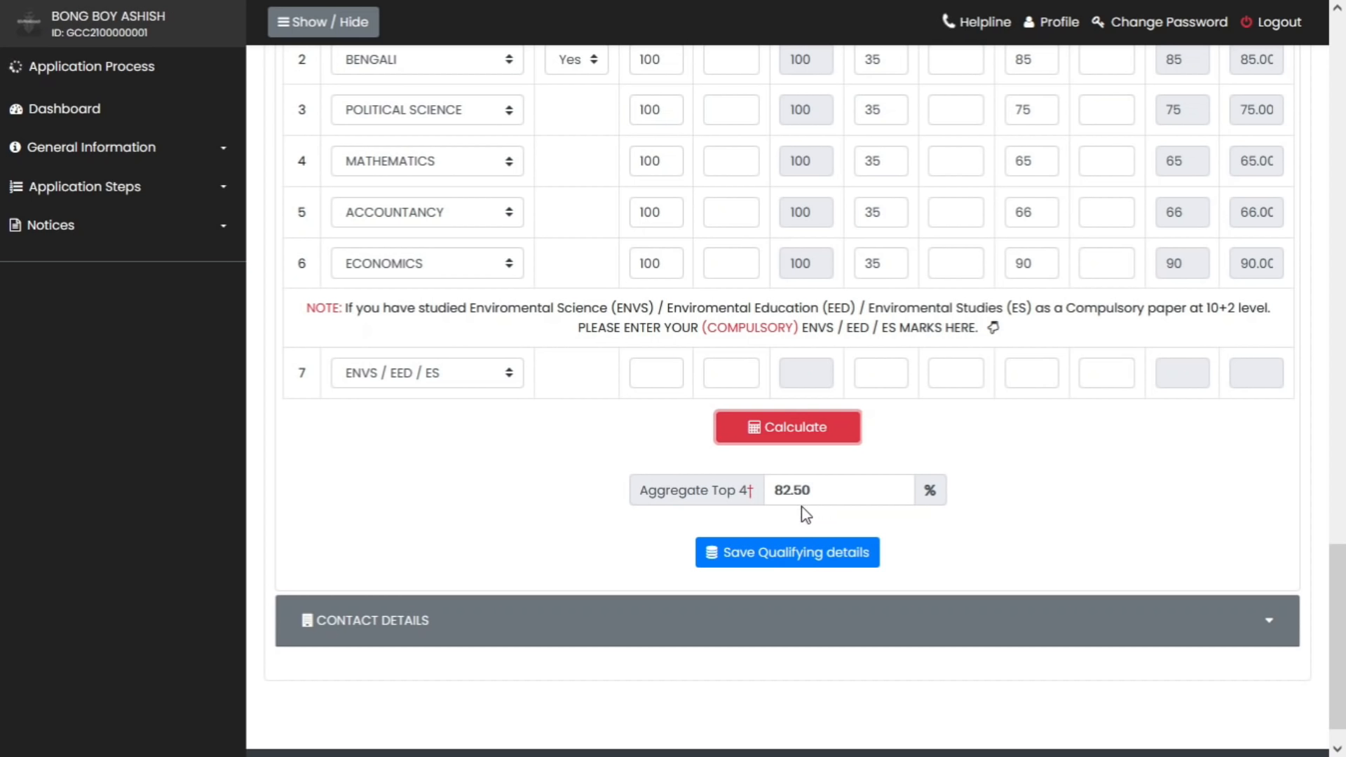
Save the qualifying marks details
click(787, 554)
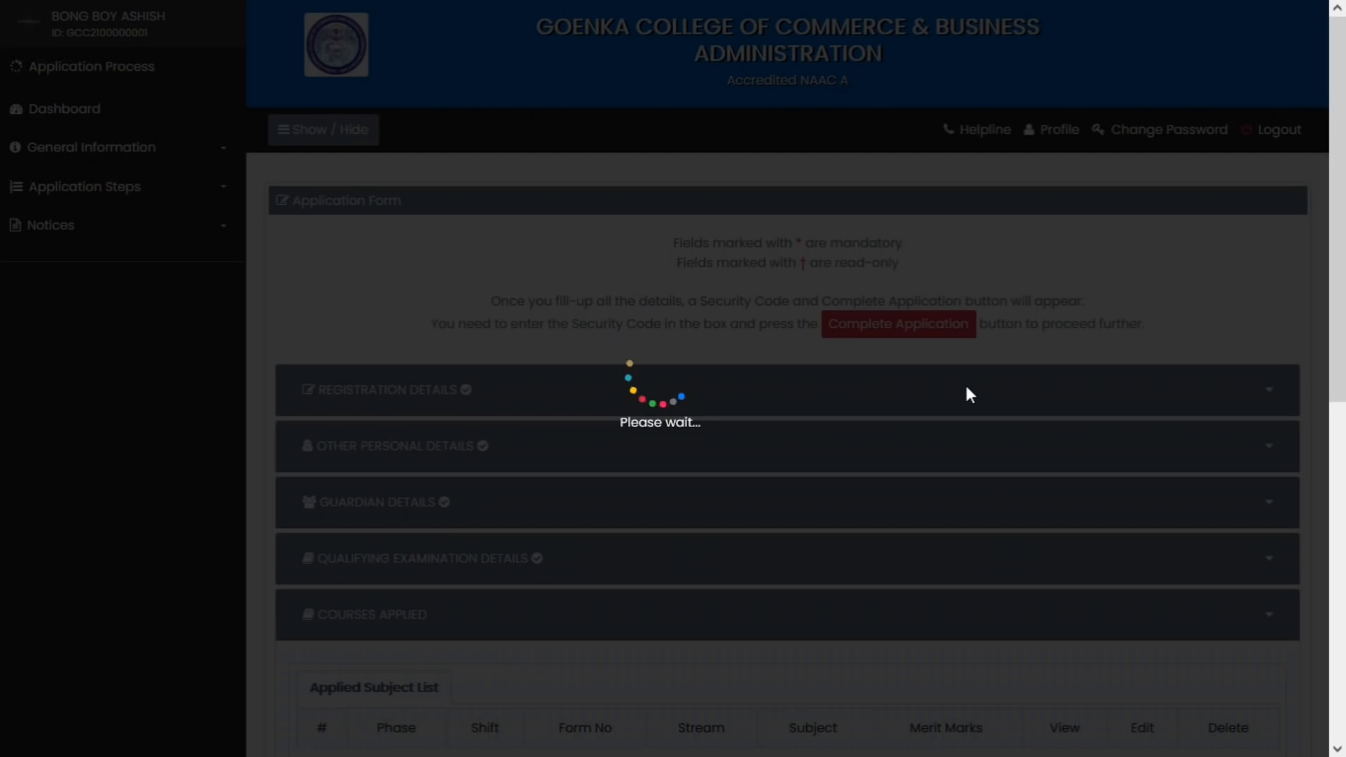
scroll(759, 425, down, 5)
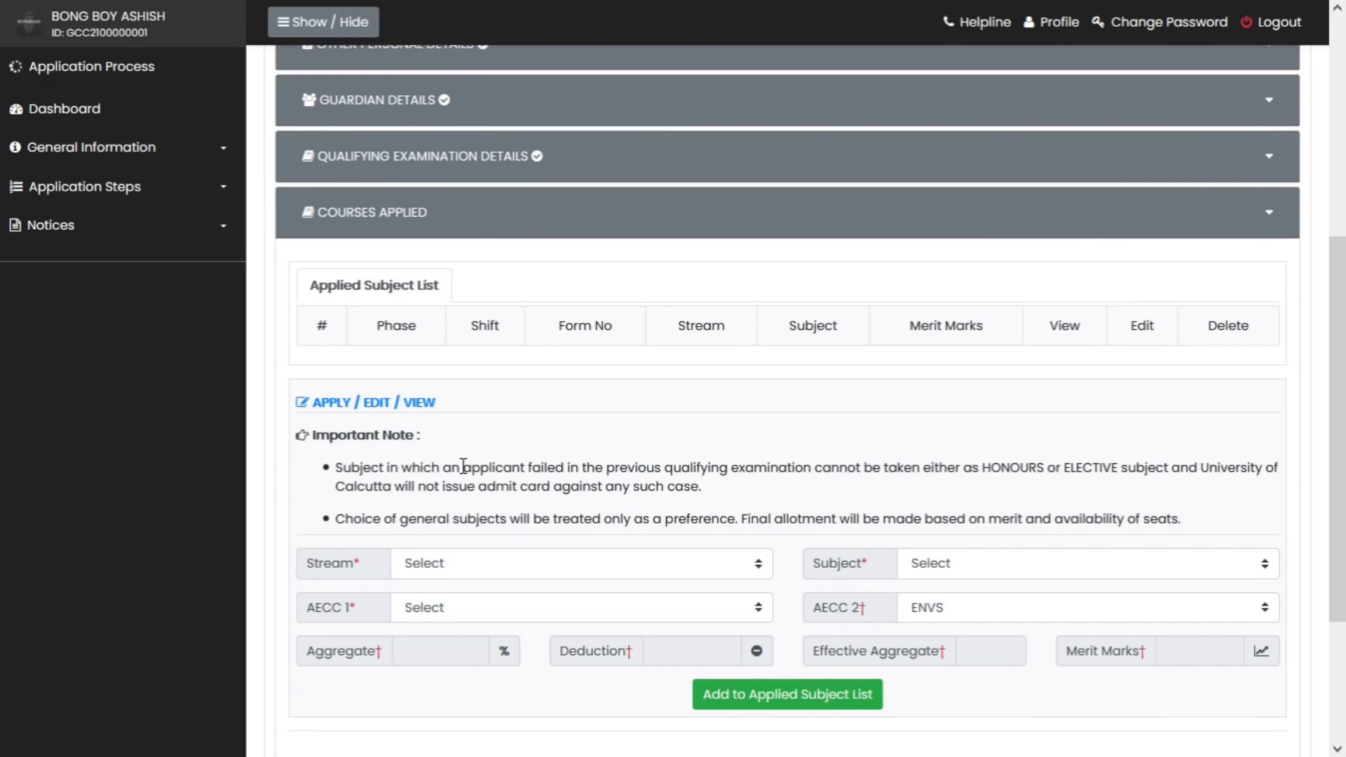
scroll(661, 424, down, 2)
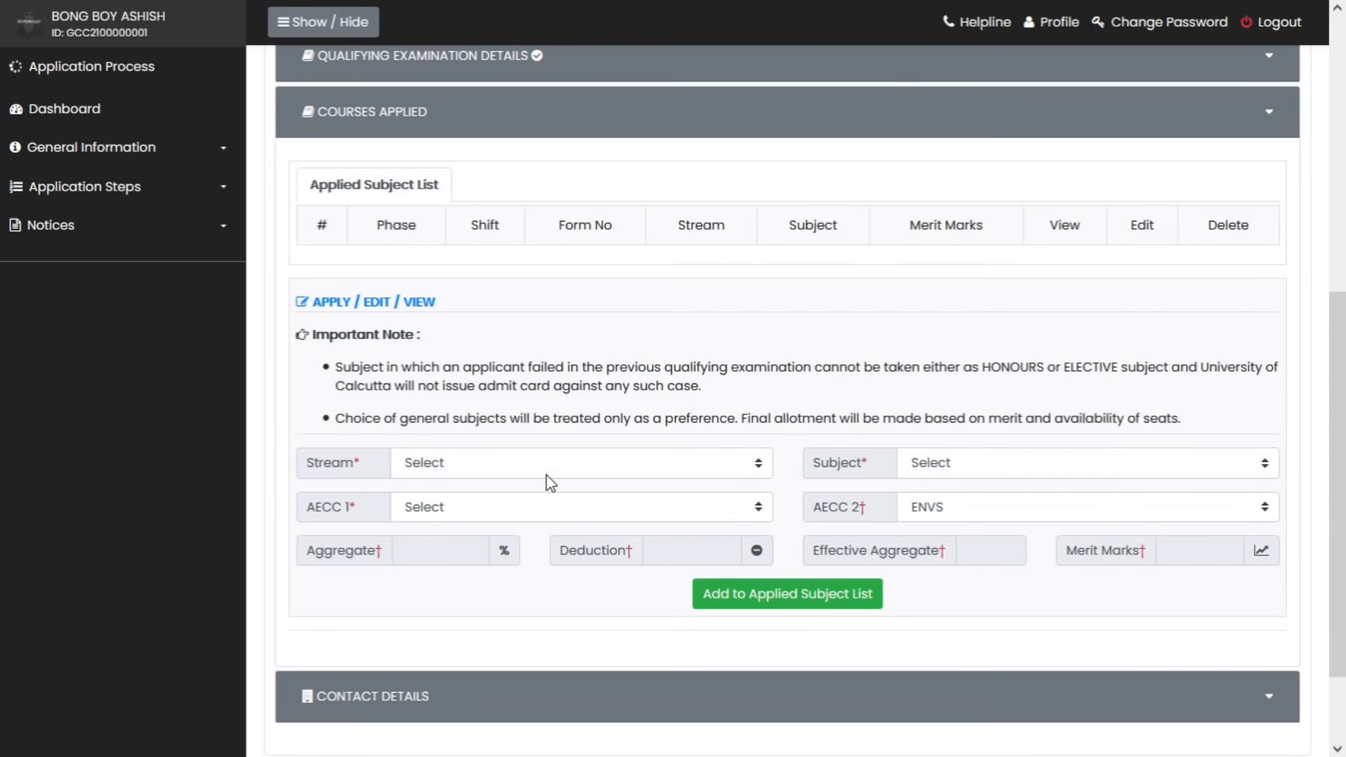
Add B.Com. Honours in Accounting and Finance, AECC Bengali and ENVS, to applied subjects
click(497, 468)
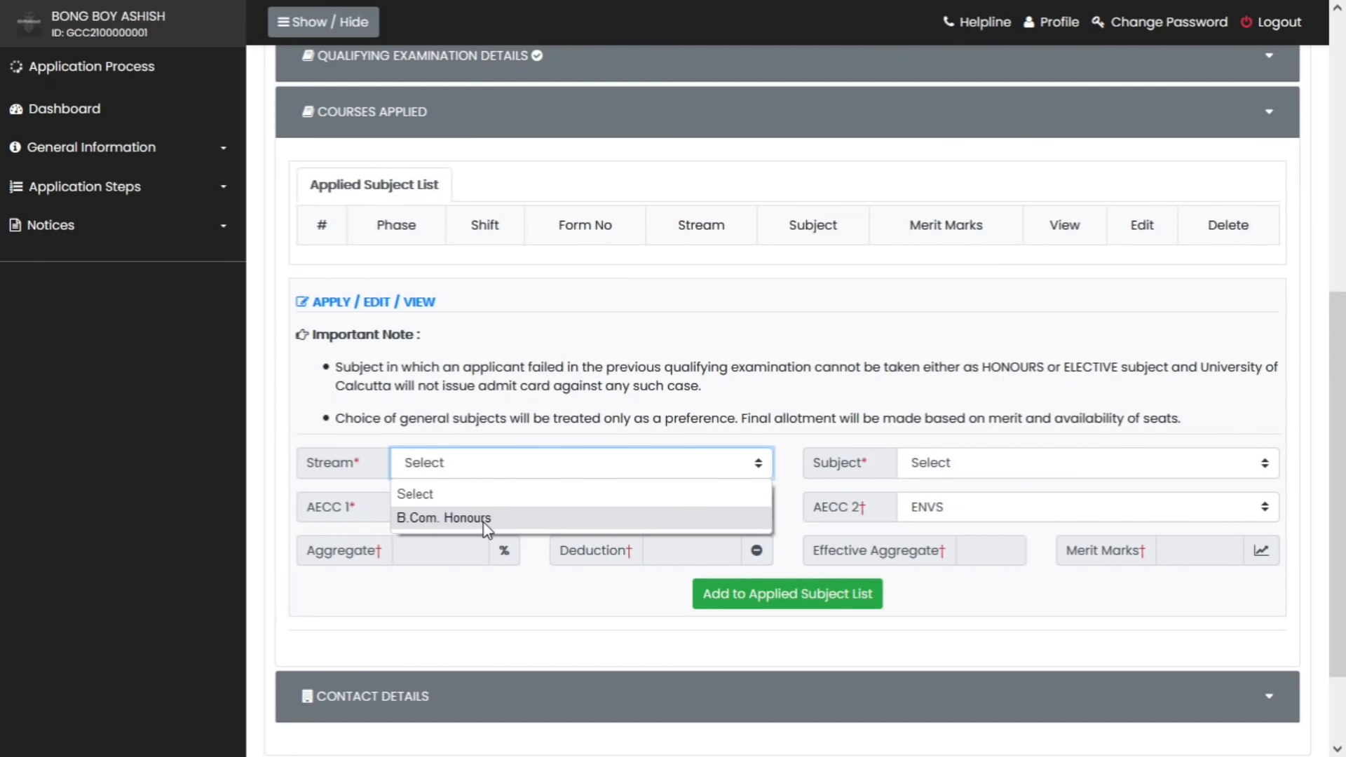
click(487, 519)
click(996, 464)
click(989, 519)
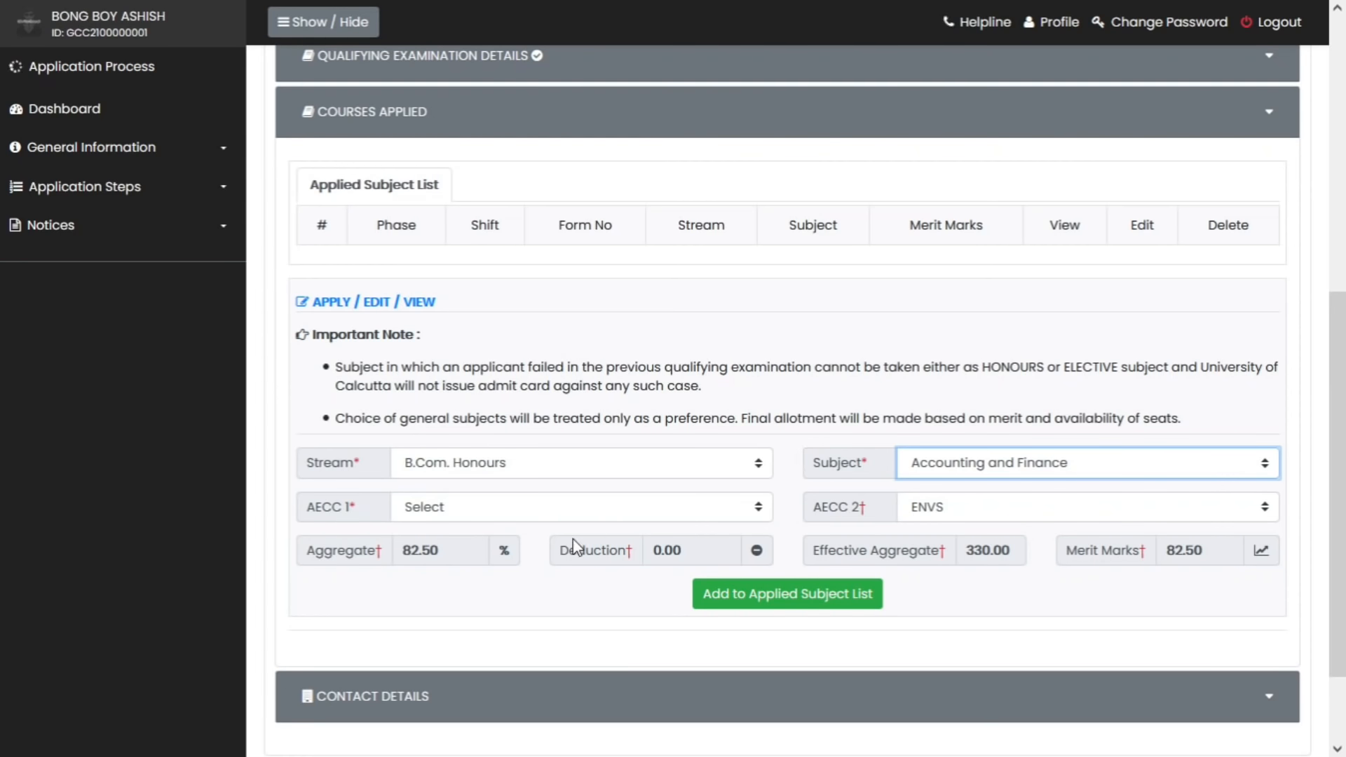
click(574, 517)
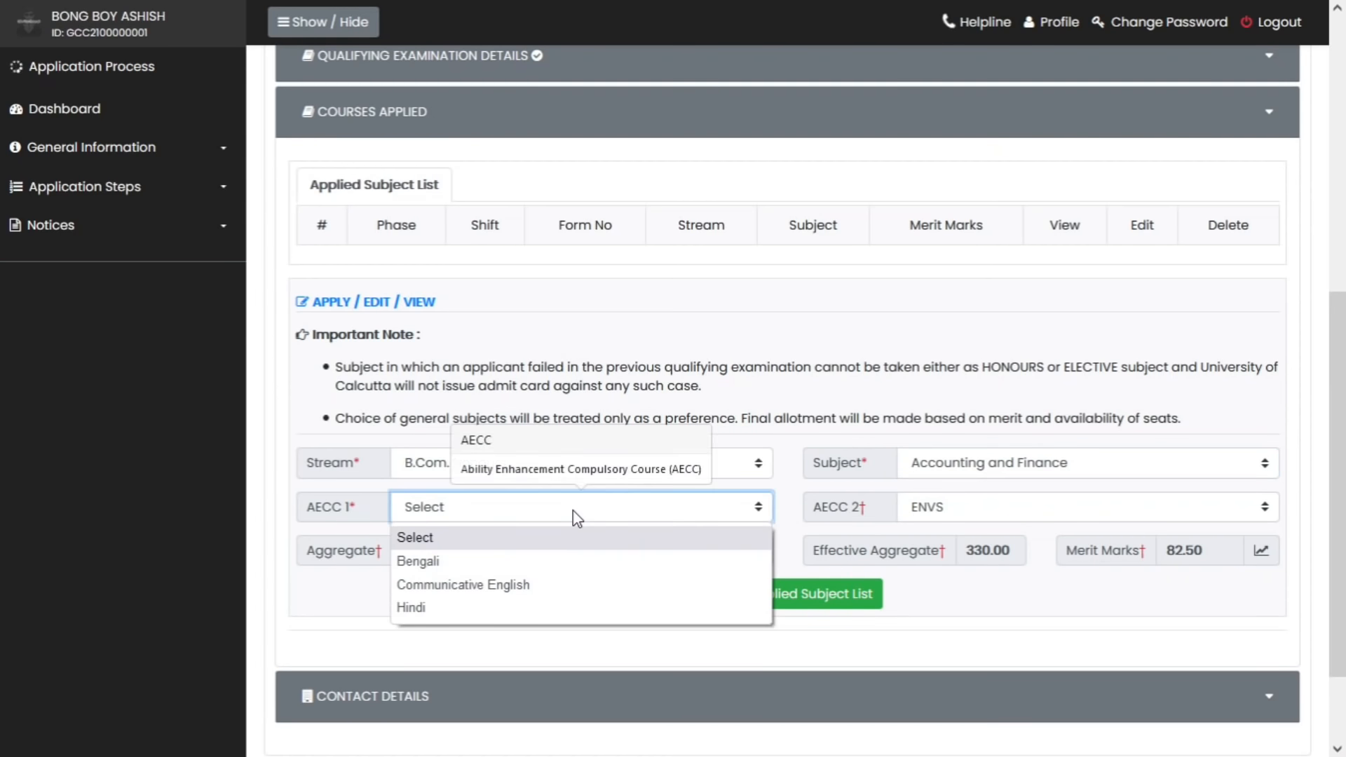
click(562, 565)
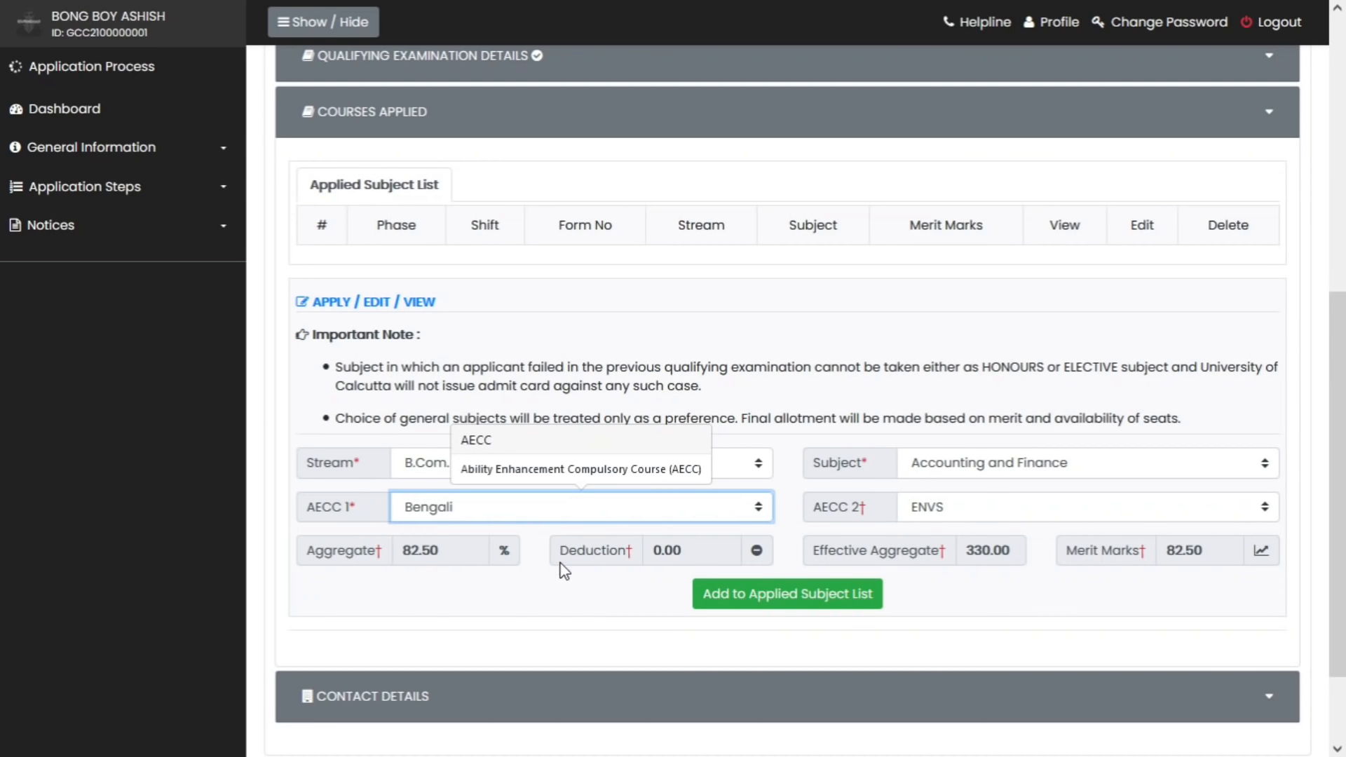
click(945, 515)
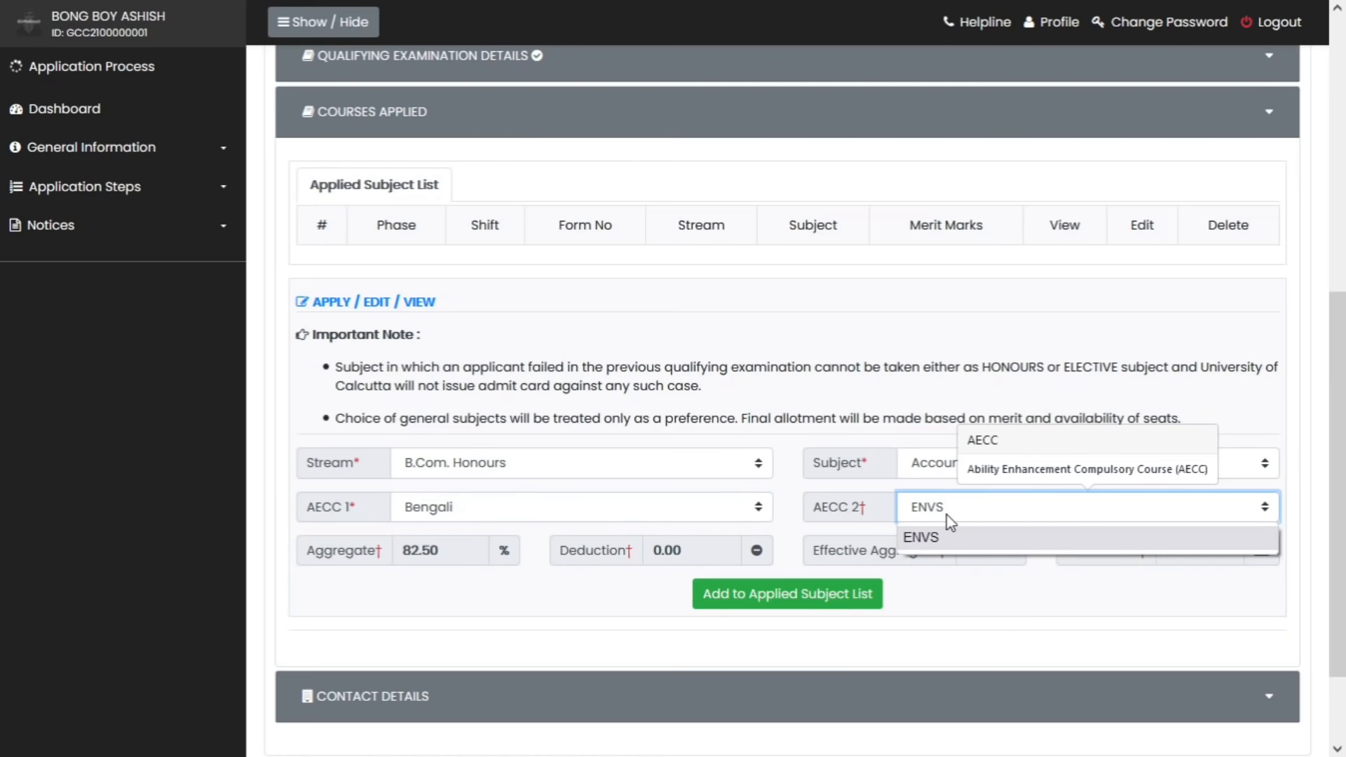
click(946, 516)
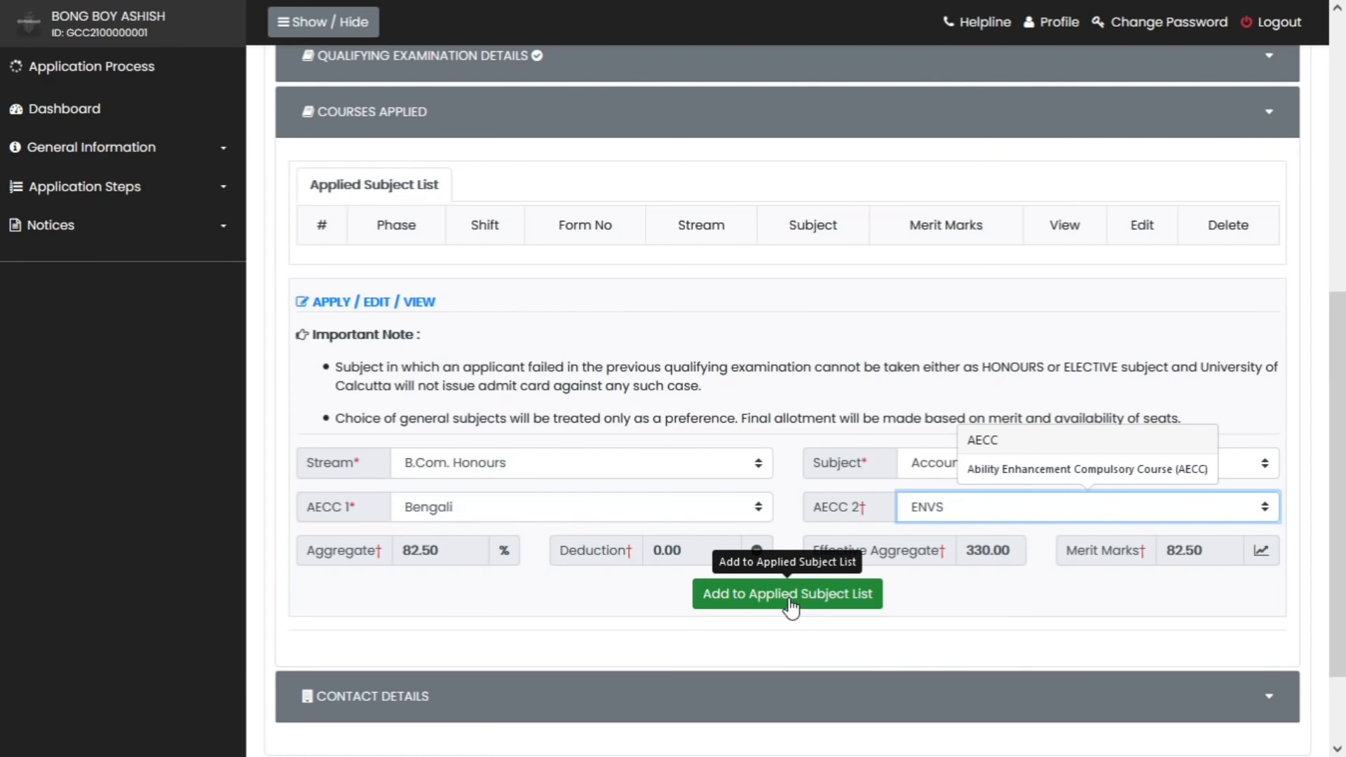
click(791, 604)
scroll(779, 477, down, 5)
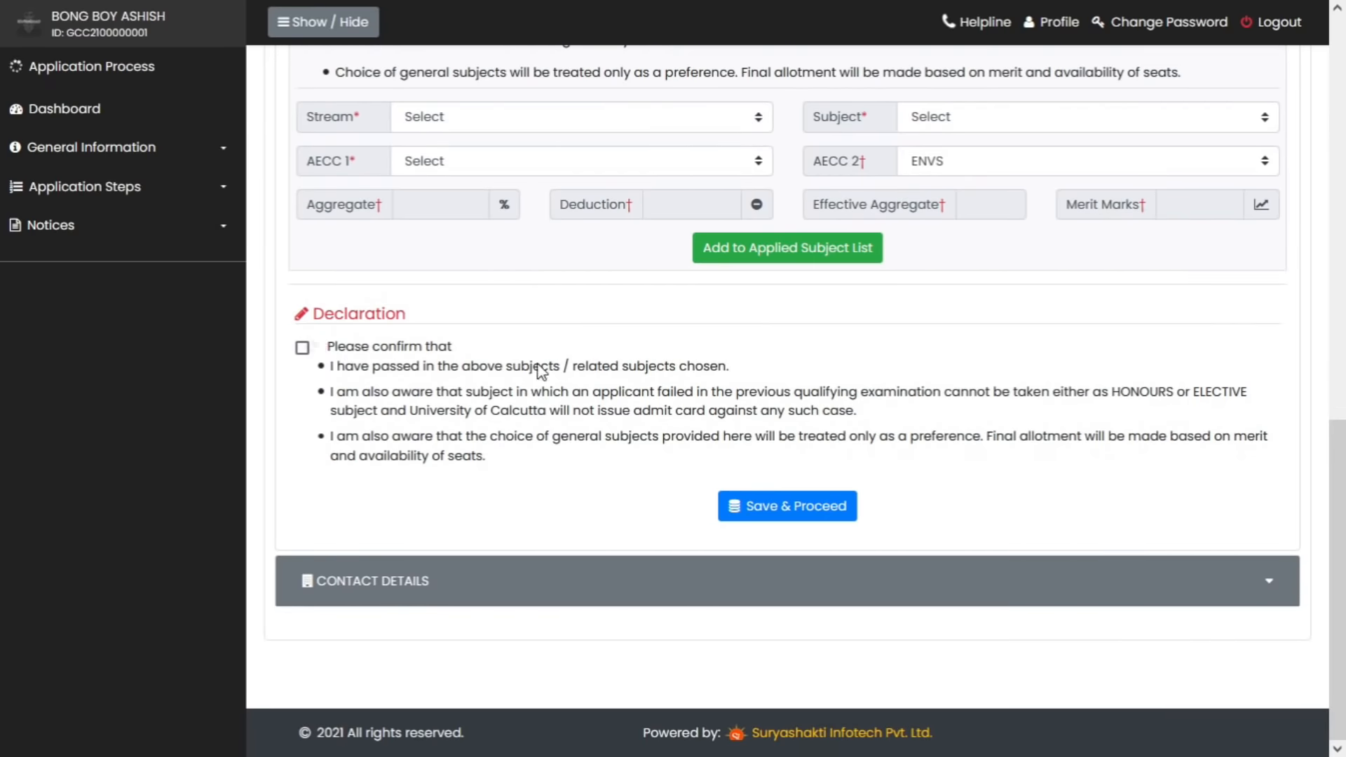
Tick the subject declaration, save the course choice and accept the confirmation
click(303, 347)
click(795, 510)
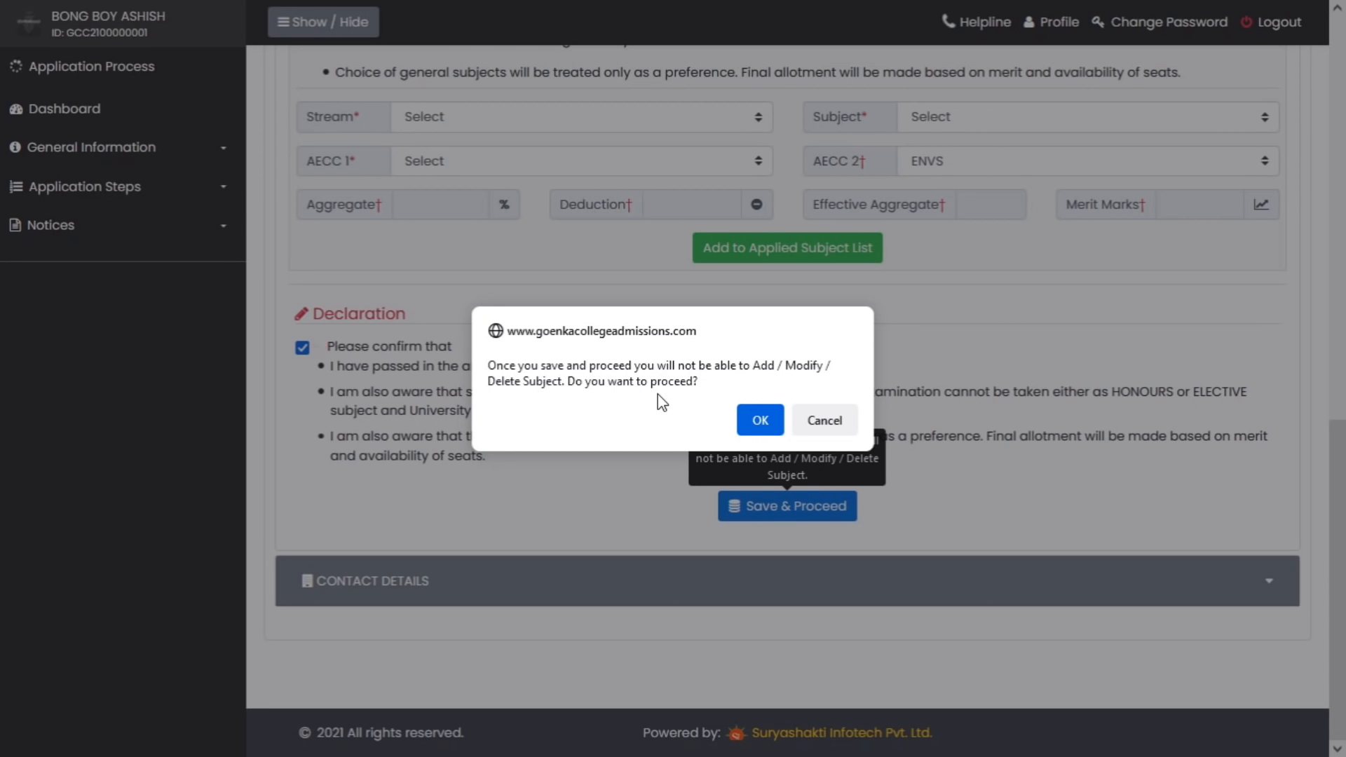
click(765, 421)
scroll(783, 504, down, 5)
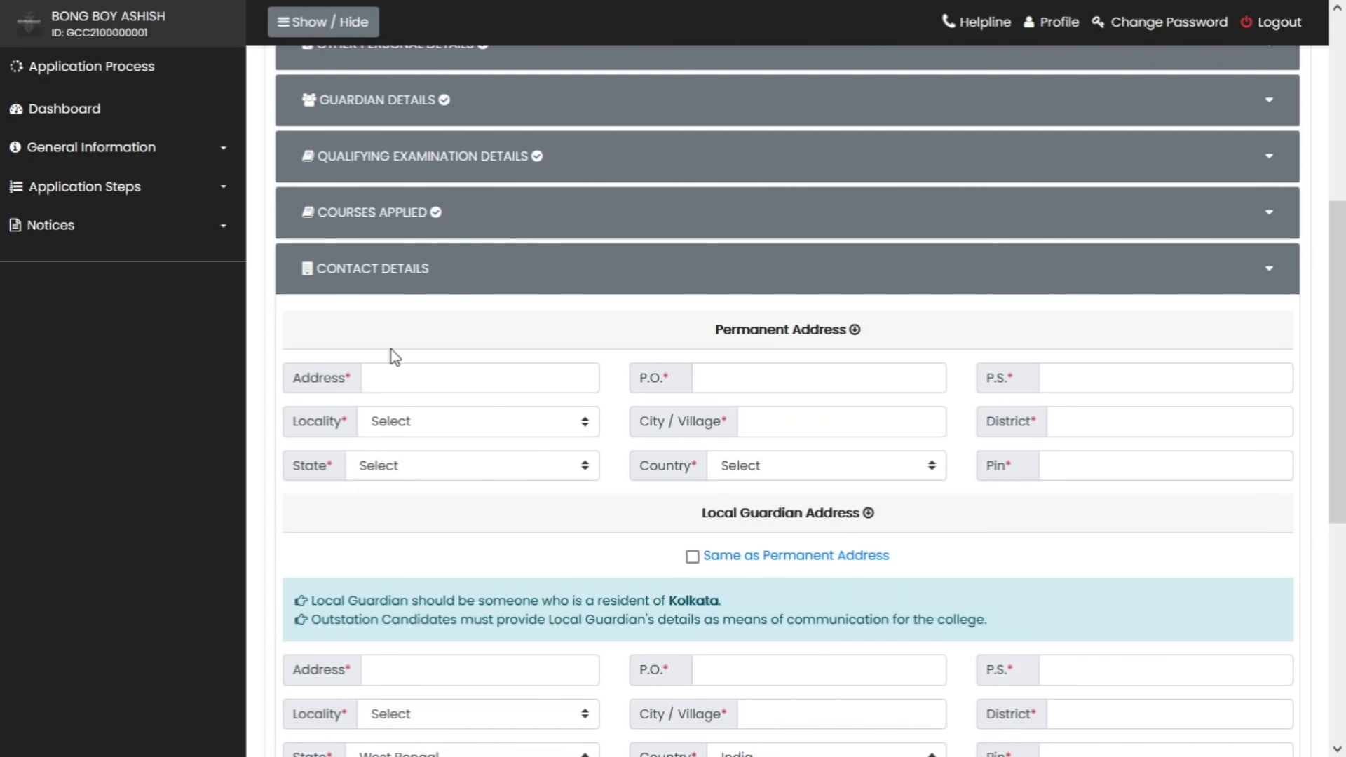
Enter placeholder 'xx' address, P.S., city and district, with Urban locality
click(427, 383)
text(xx)
click(800, 380)
click(1091, 377)
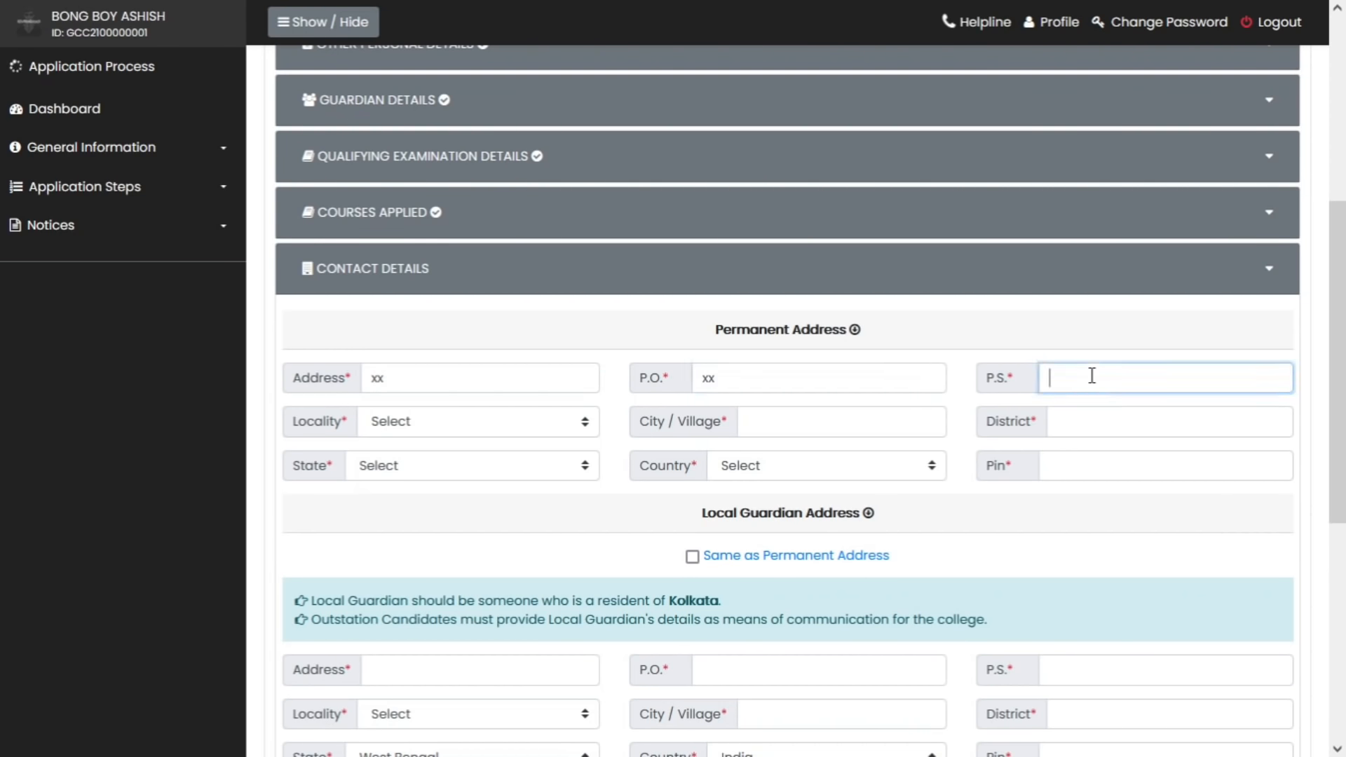
text(xx)
click(549, 423)
click(523, 472)
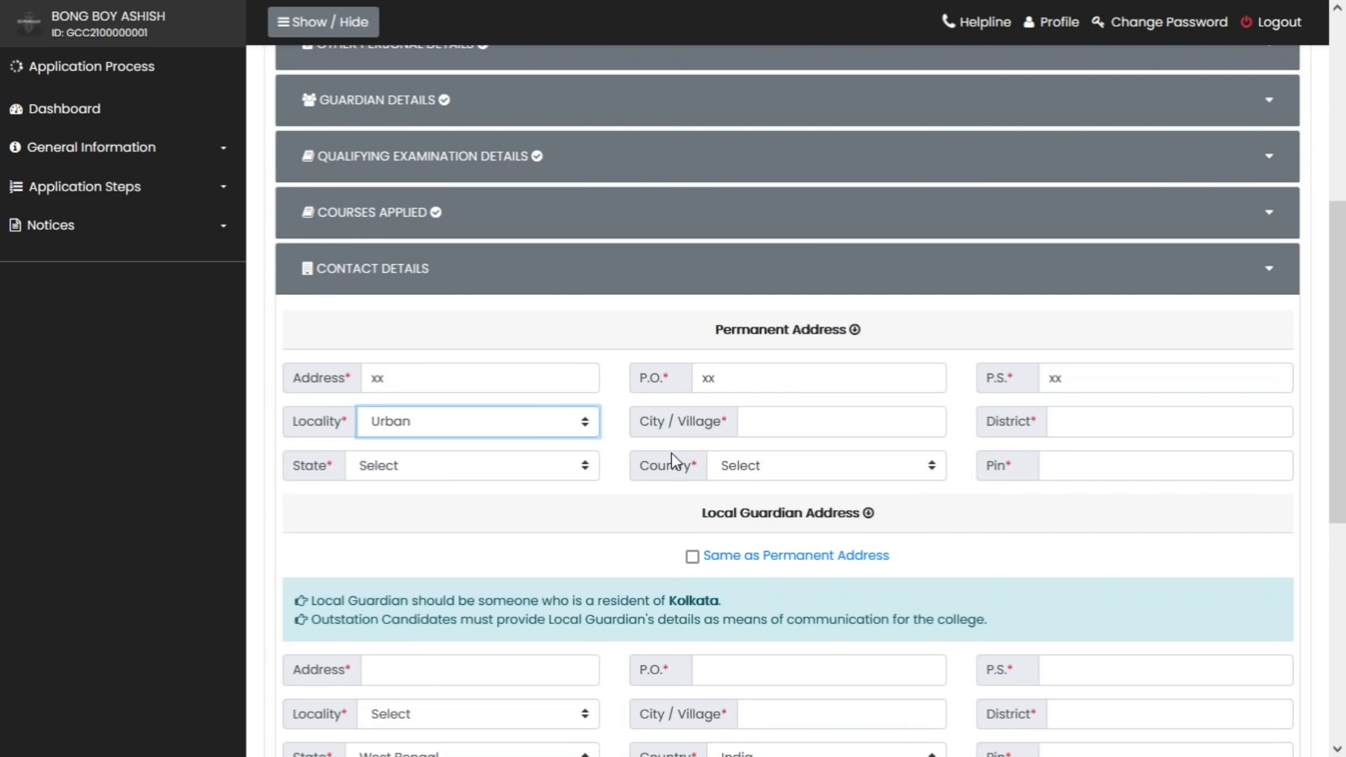
click(796, 424)
text(xx)
click(1092, 427)
text(xx)
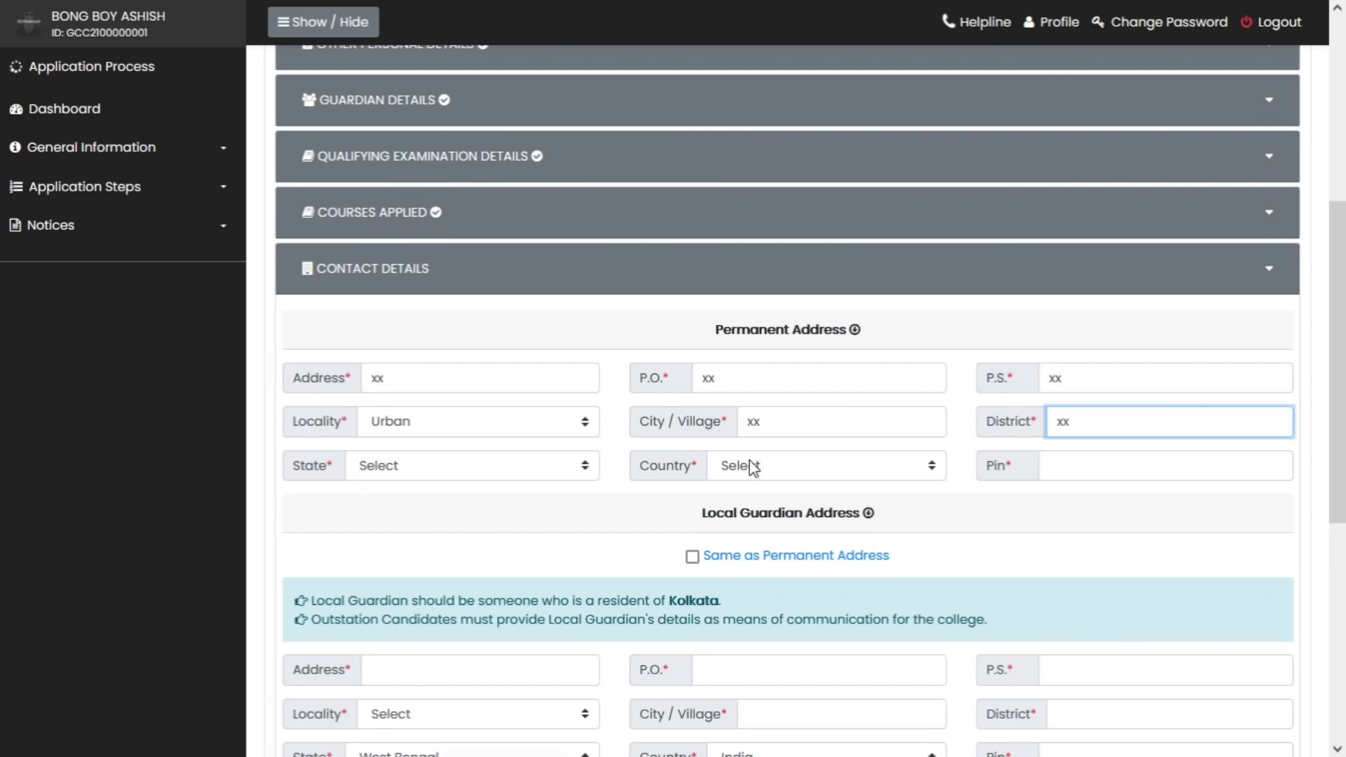
Choose West Bengal and India, pin 111111, and reuse the address for the local guardian
click(547, 470)
scroll(536, 406, down, 5)
scroll(536, 414, down, 2)
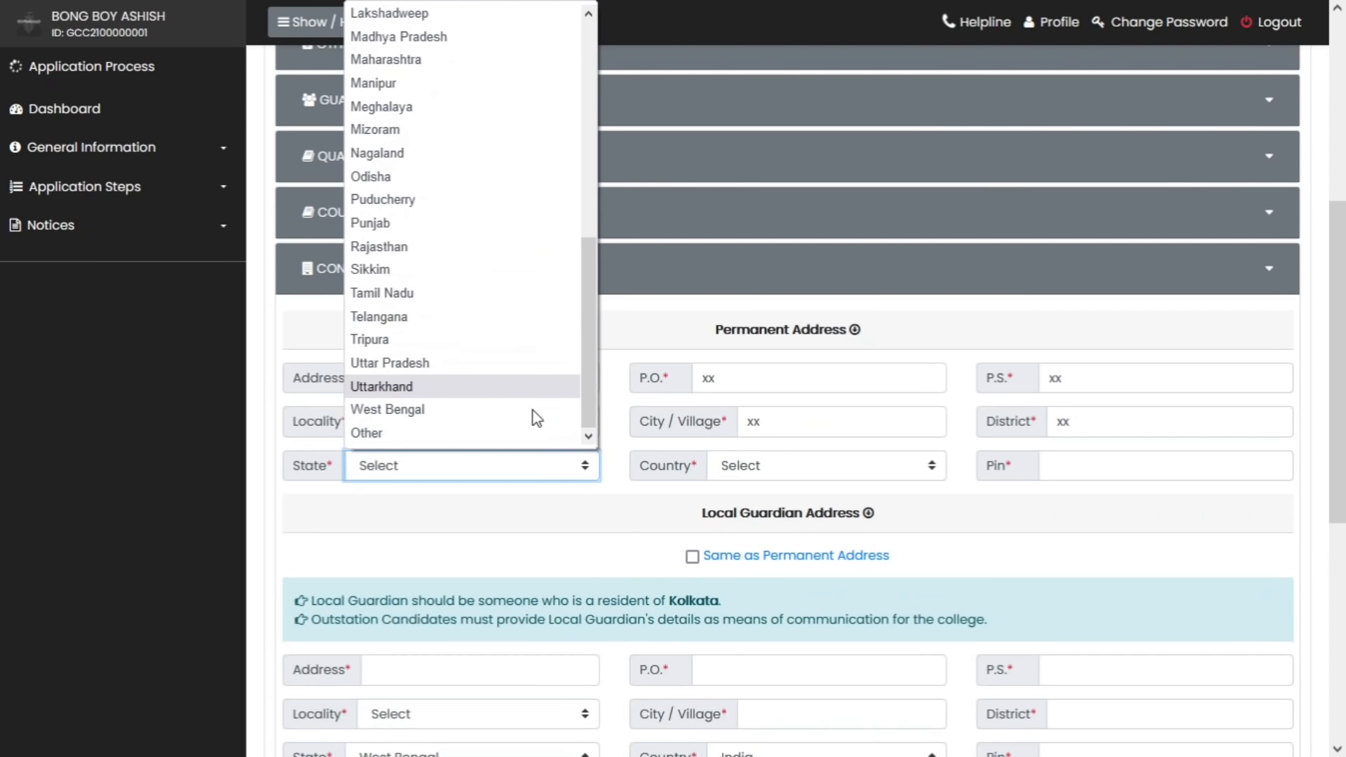
click(534, 406)
click(756, 469)
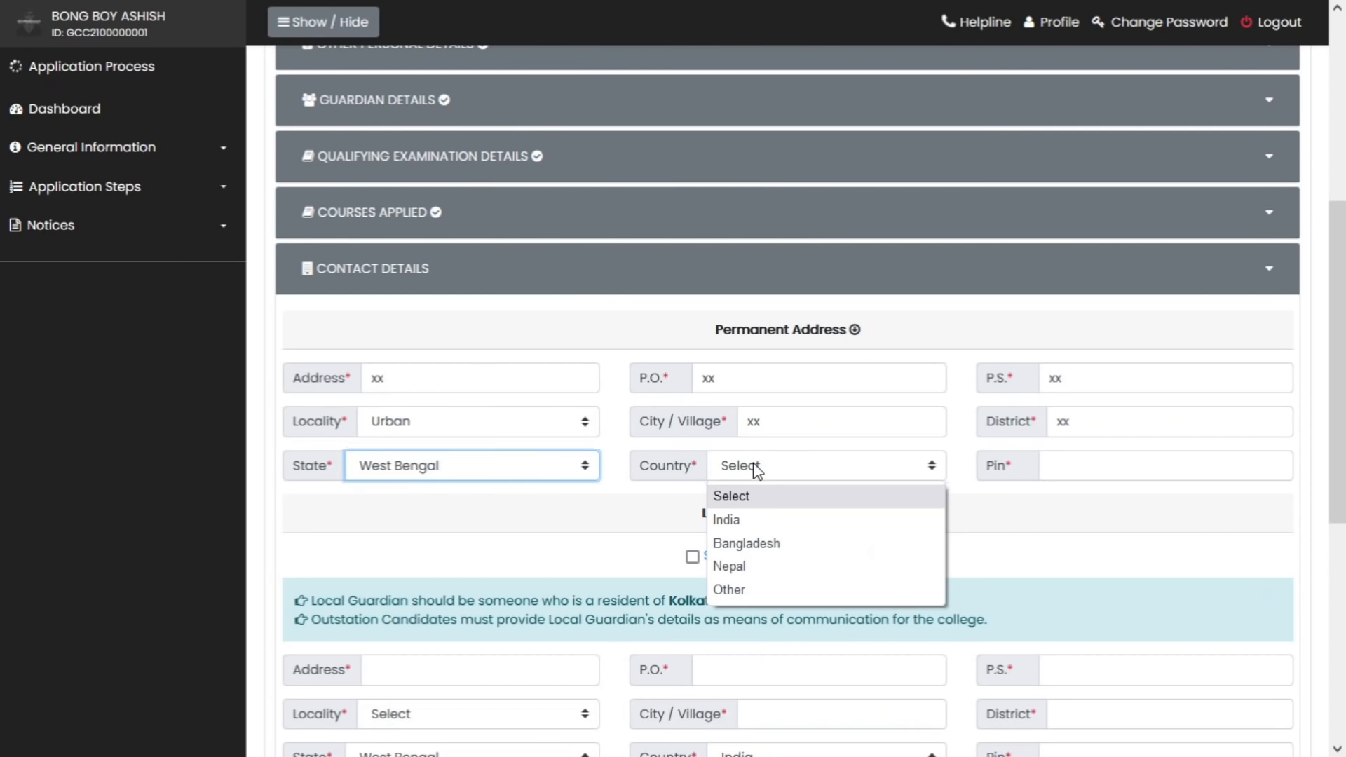
click(760, 520)
click(1172, 464)
text(111111)
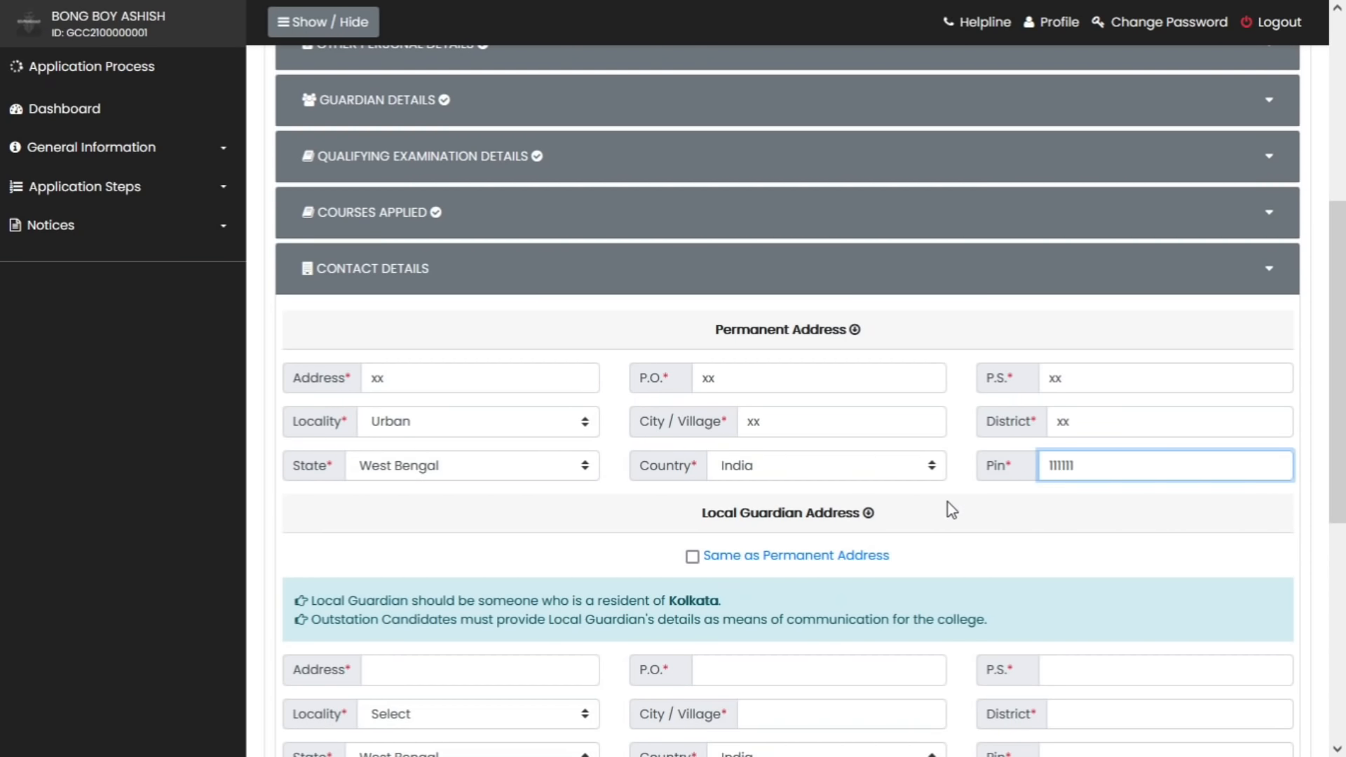
scroll(840, 467, down, 1)
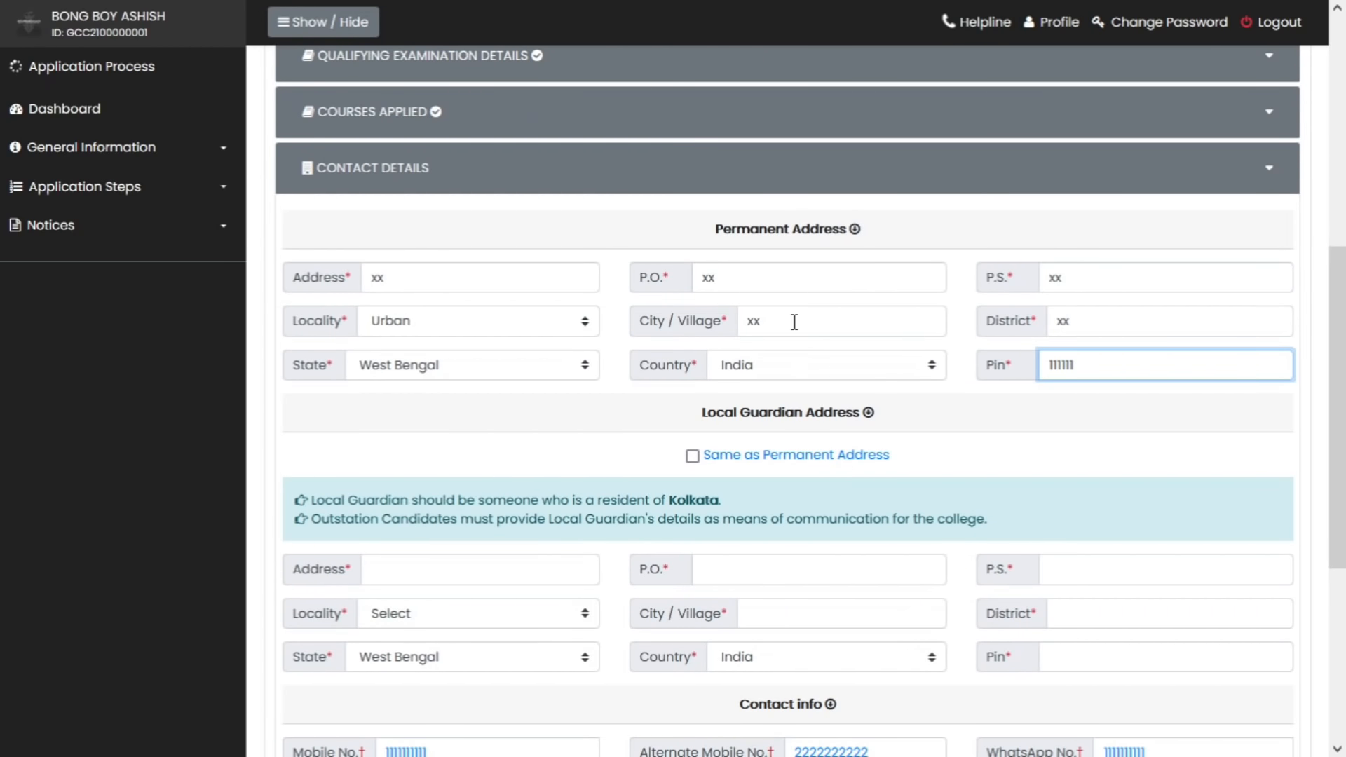
click(692, 457)
scroll(923, 574, down, 1)
scroll(924, 574, down, 10)
click(856, 292)
Enter the shown security code, accept the declaration and submit the application
text(038307)
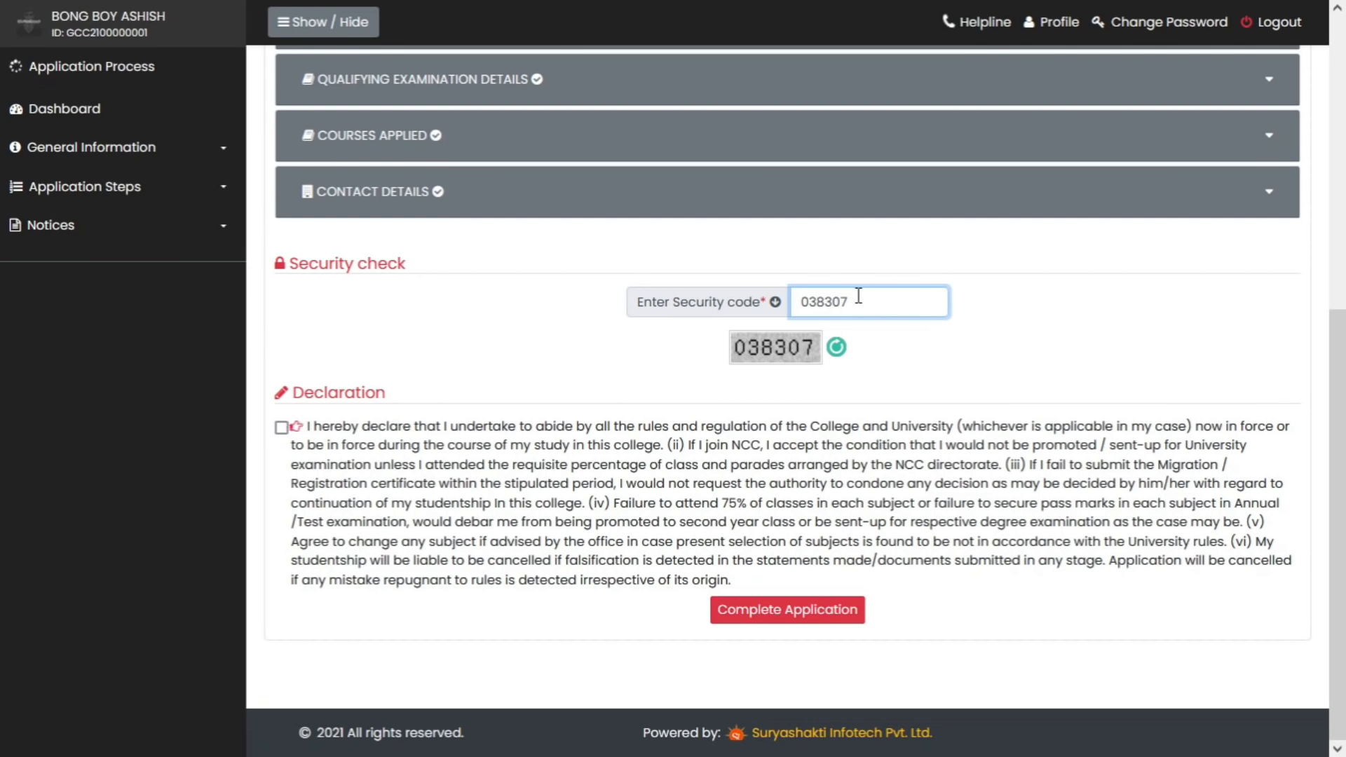
click(282, 428)
click(783, 616)
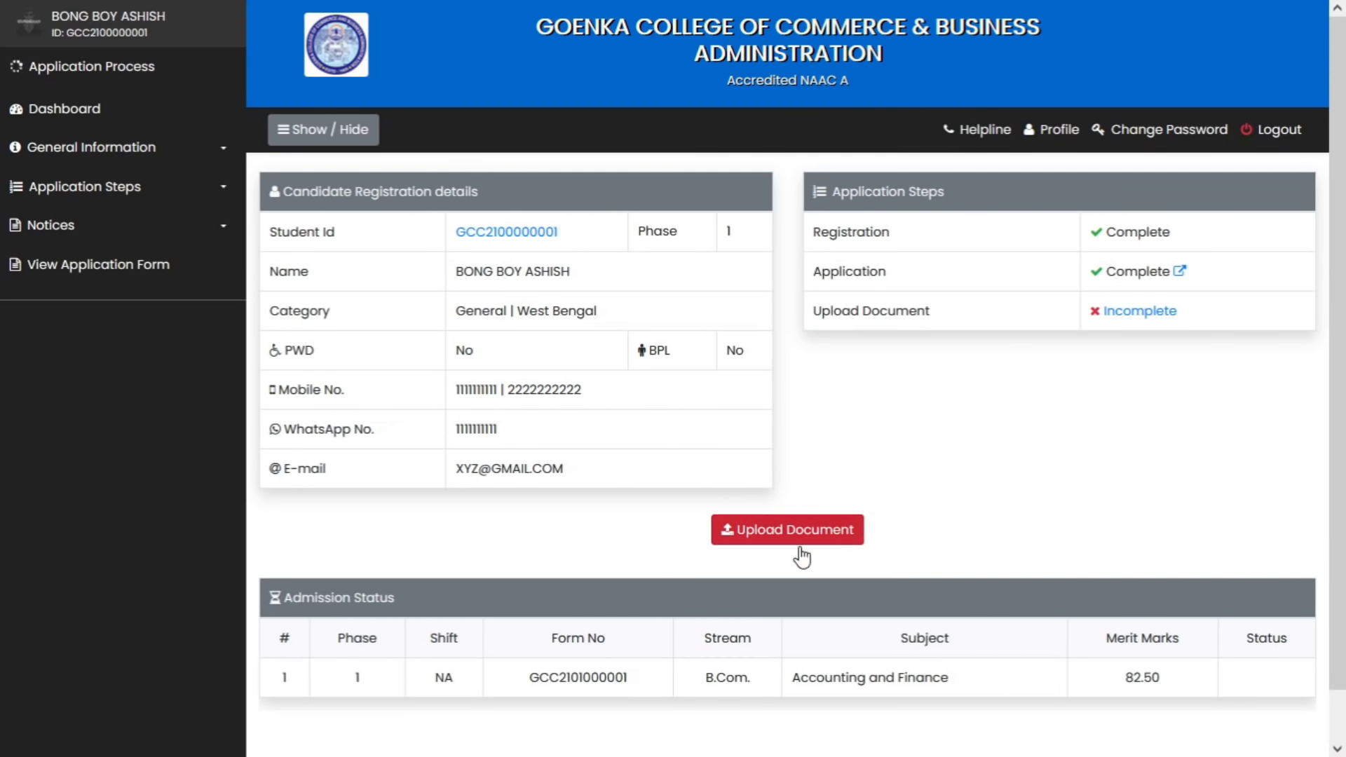
Open the Upload Document page from the dashboard and scroll to the upload table
click(817, 533)
scroll(912, 454, down, 5)
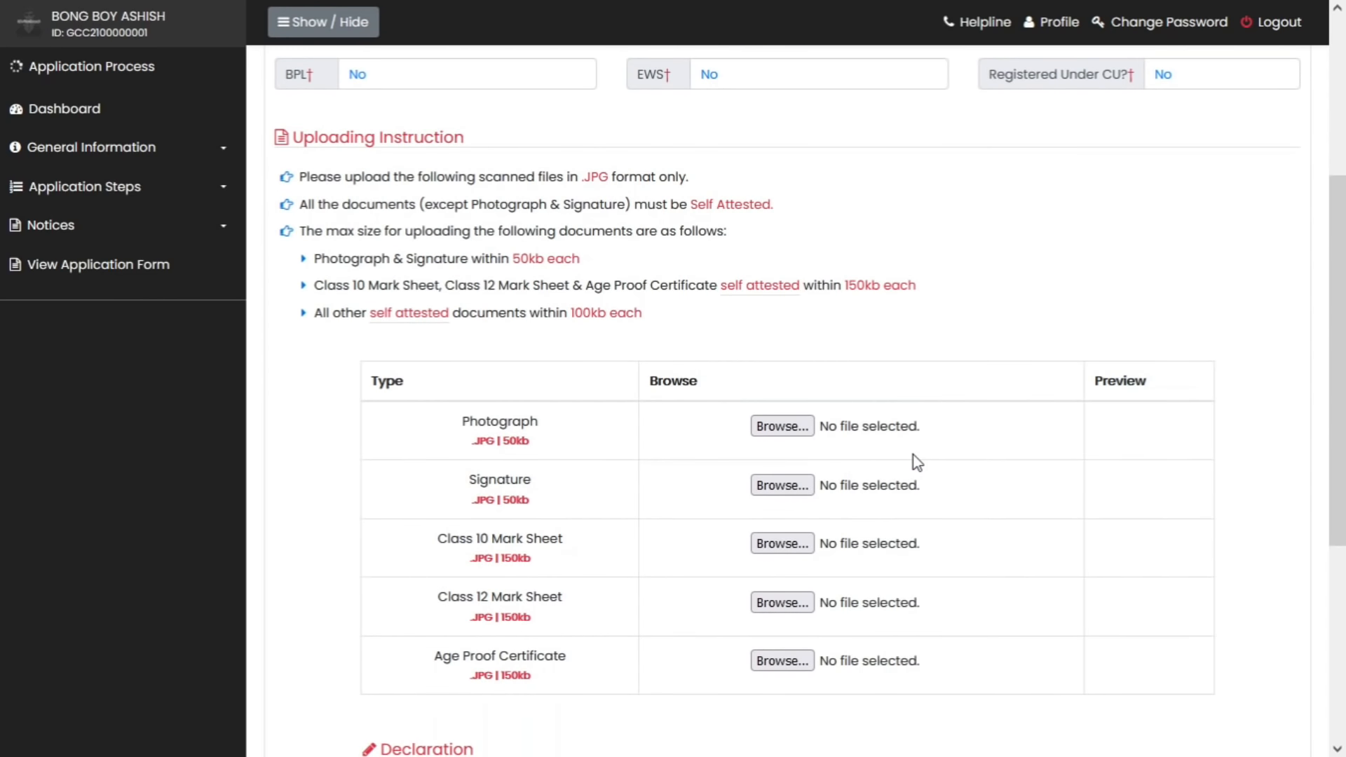